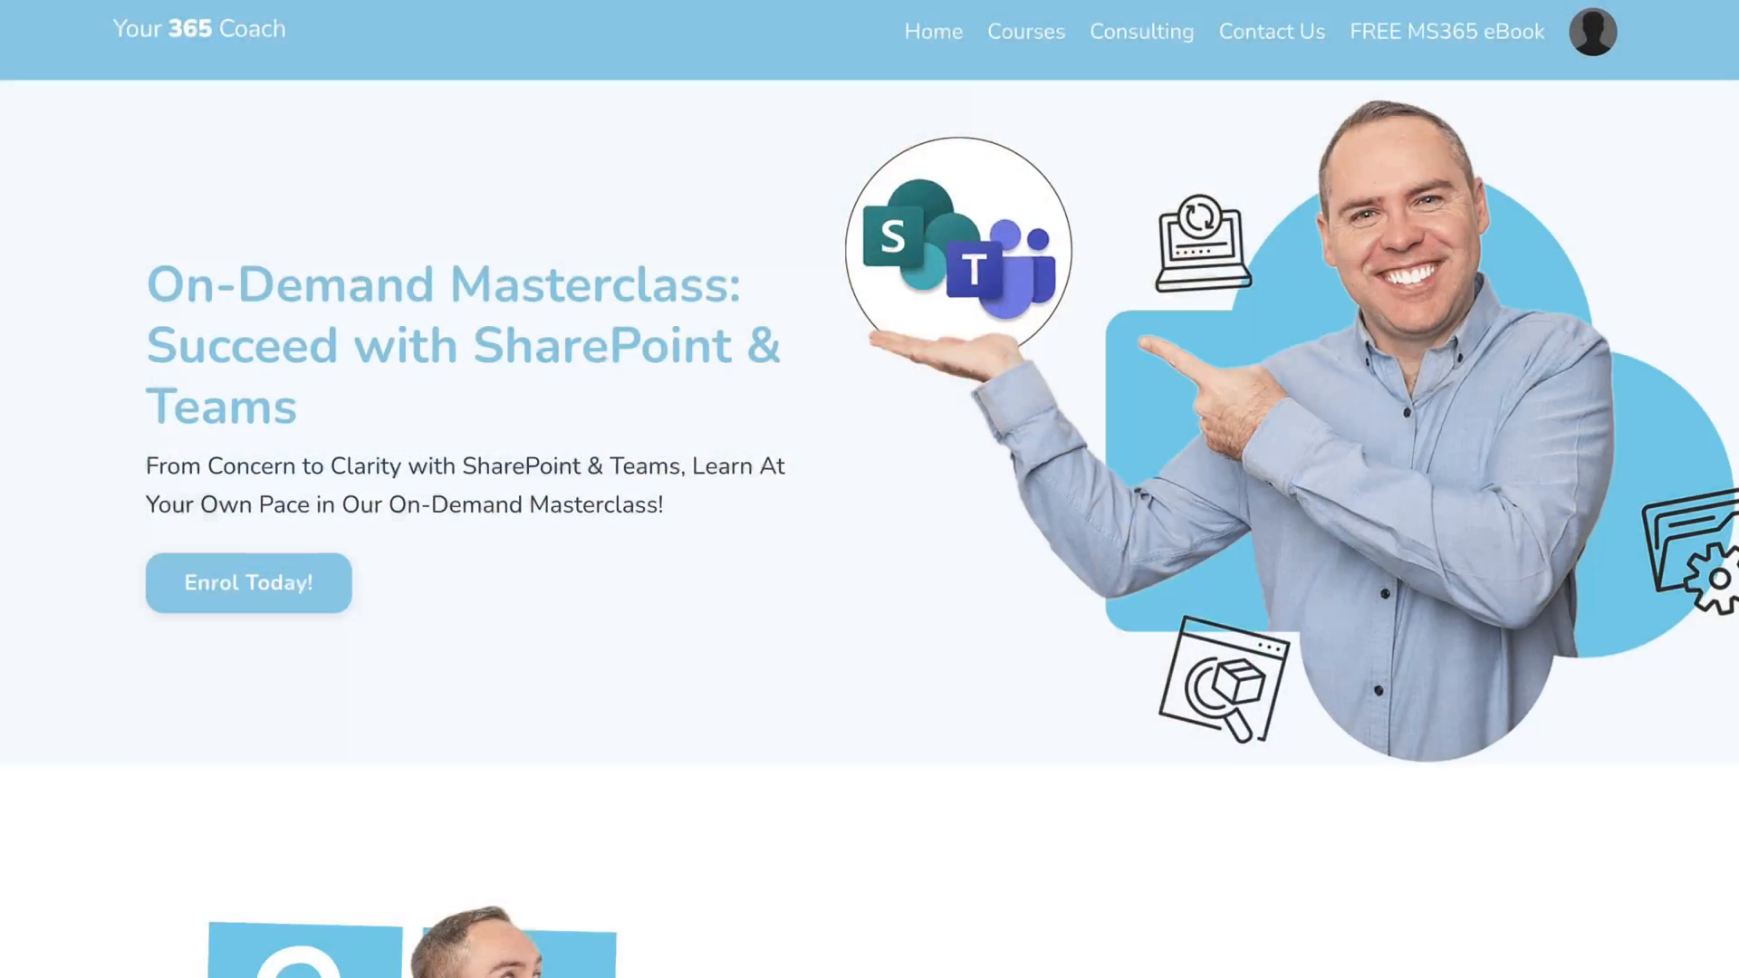
scroll(870, 490, down, 3)
scroll(869, 489, down, 6)
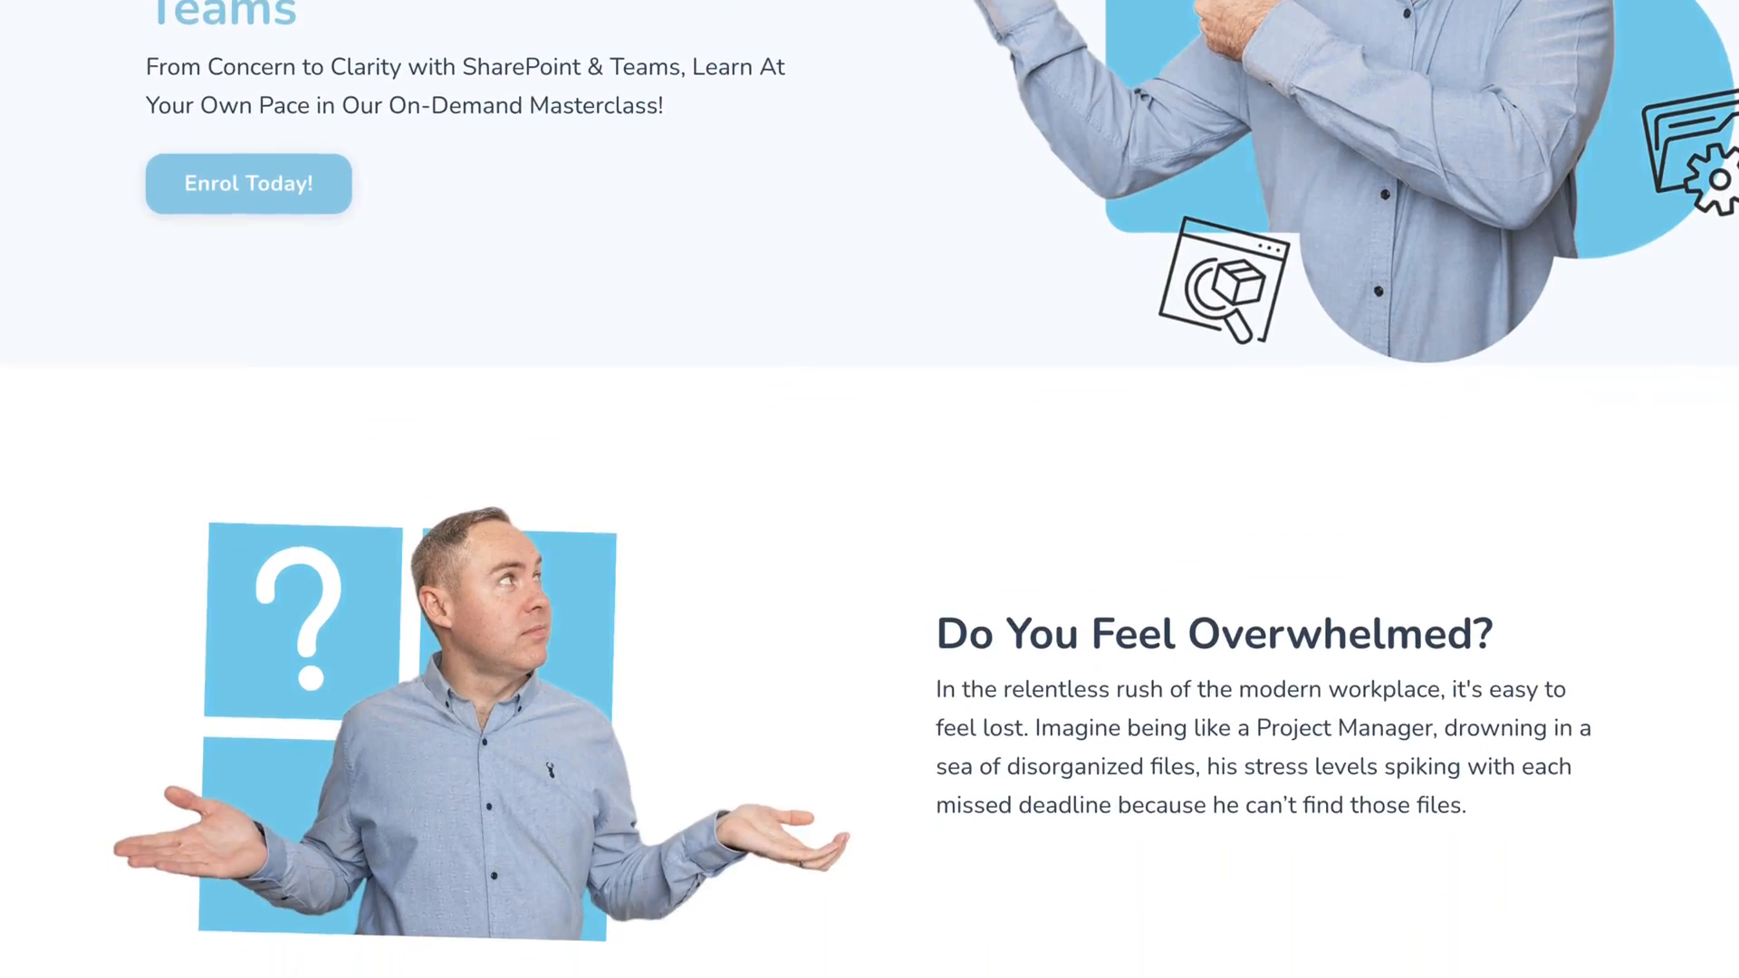
scroll(870, 490, down, 10)
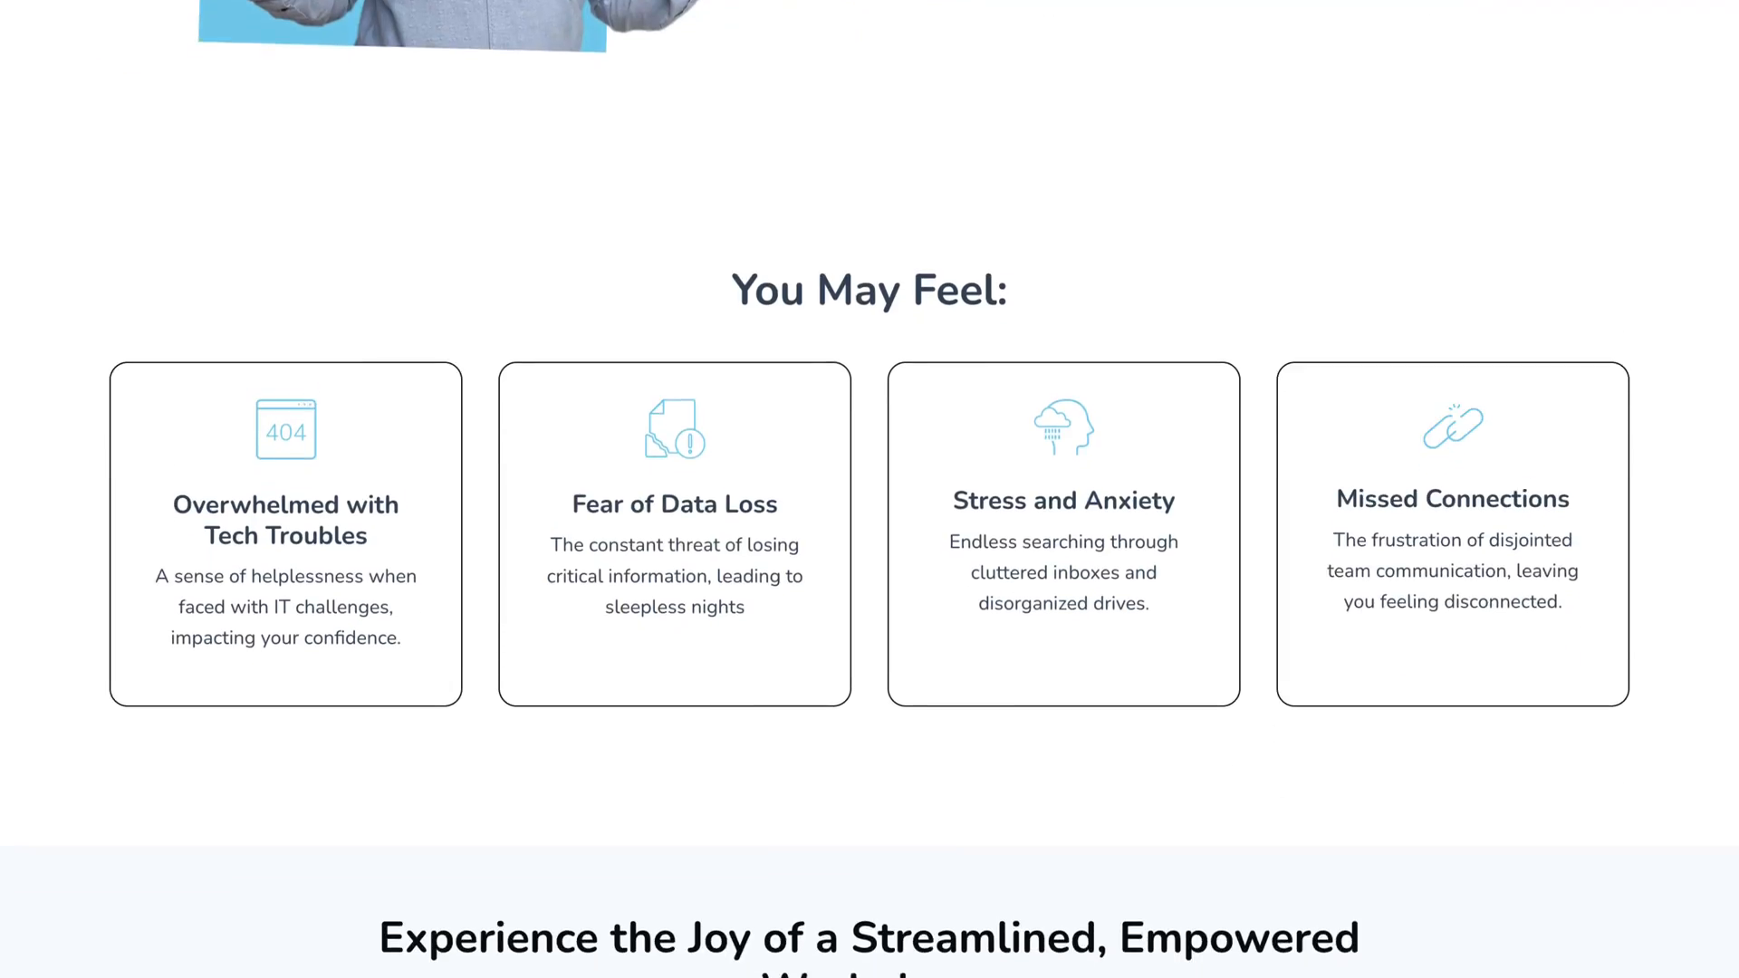
scroll(870, 490, down, 6)
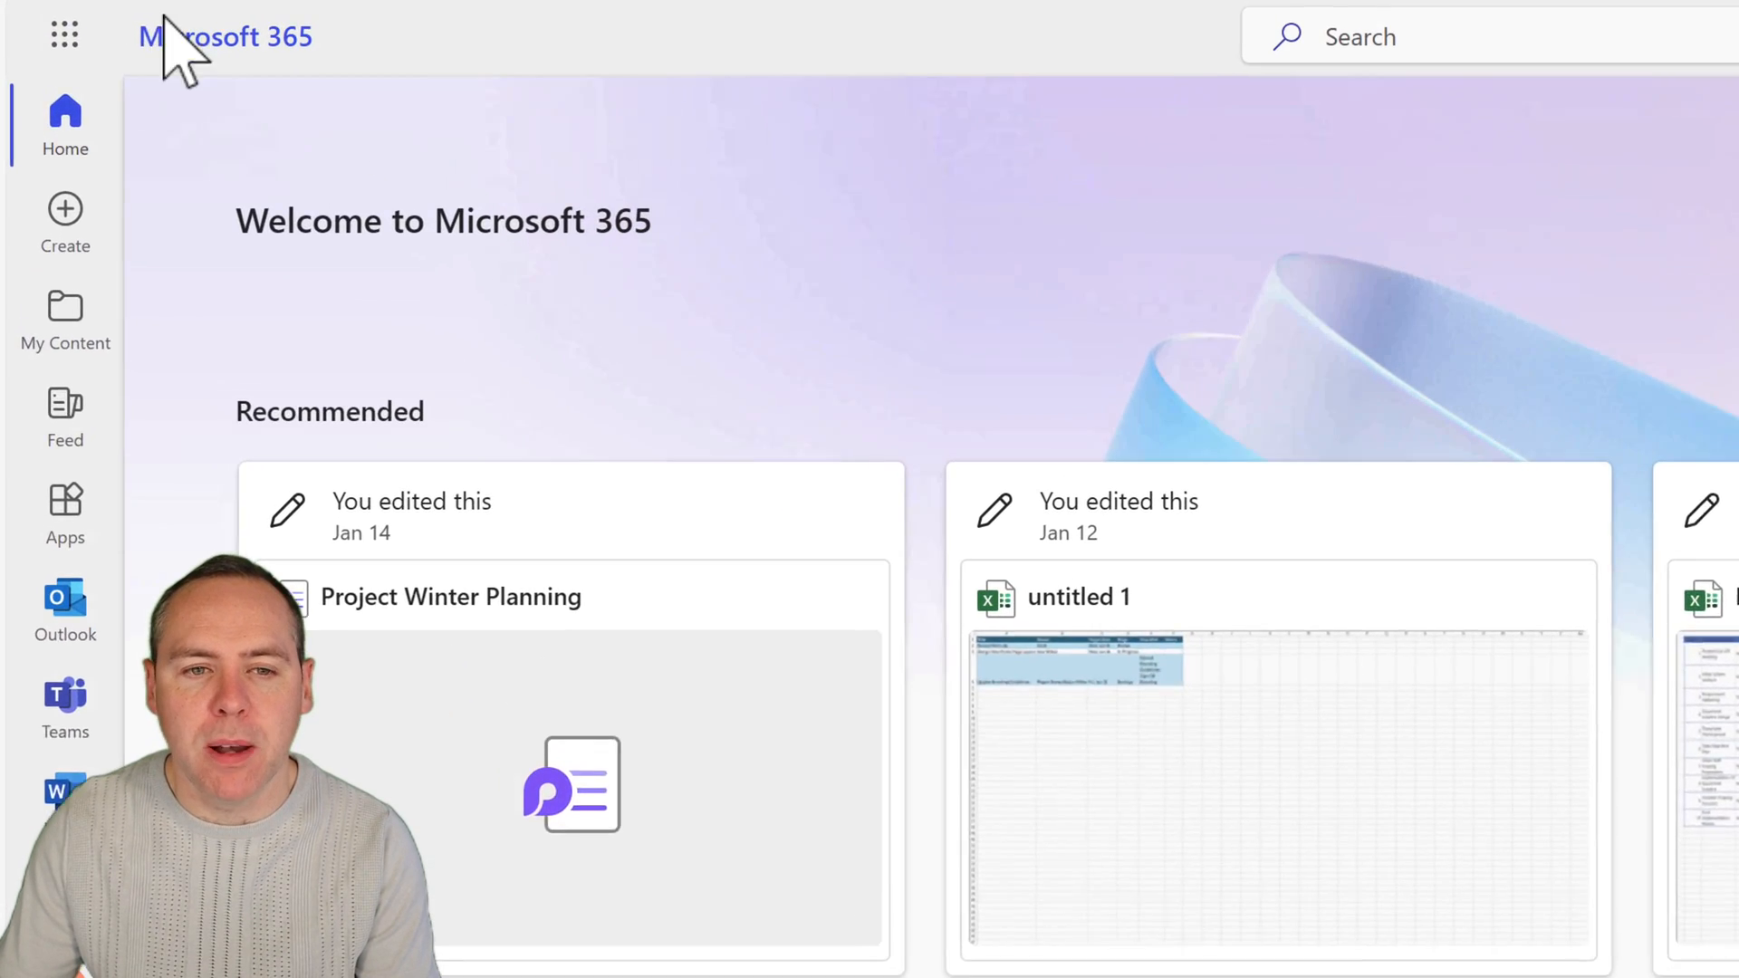
Switch from the Microsoft 365 home page to SharePoint and start creating a new site.
click(62, 43)
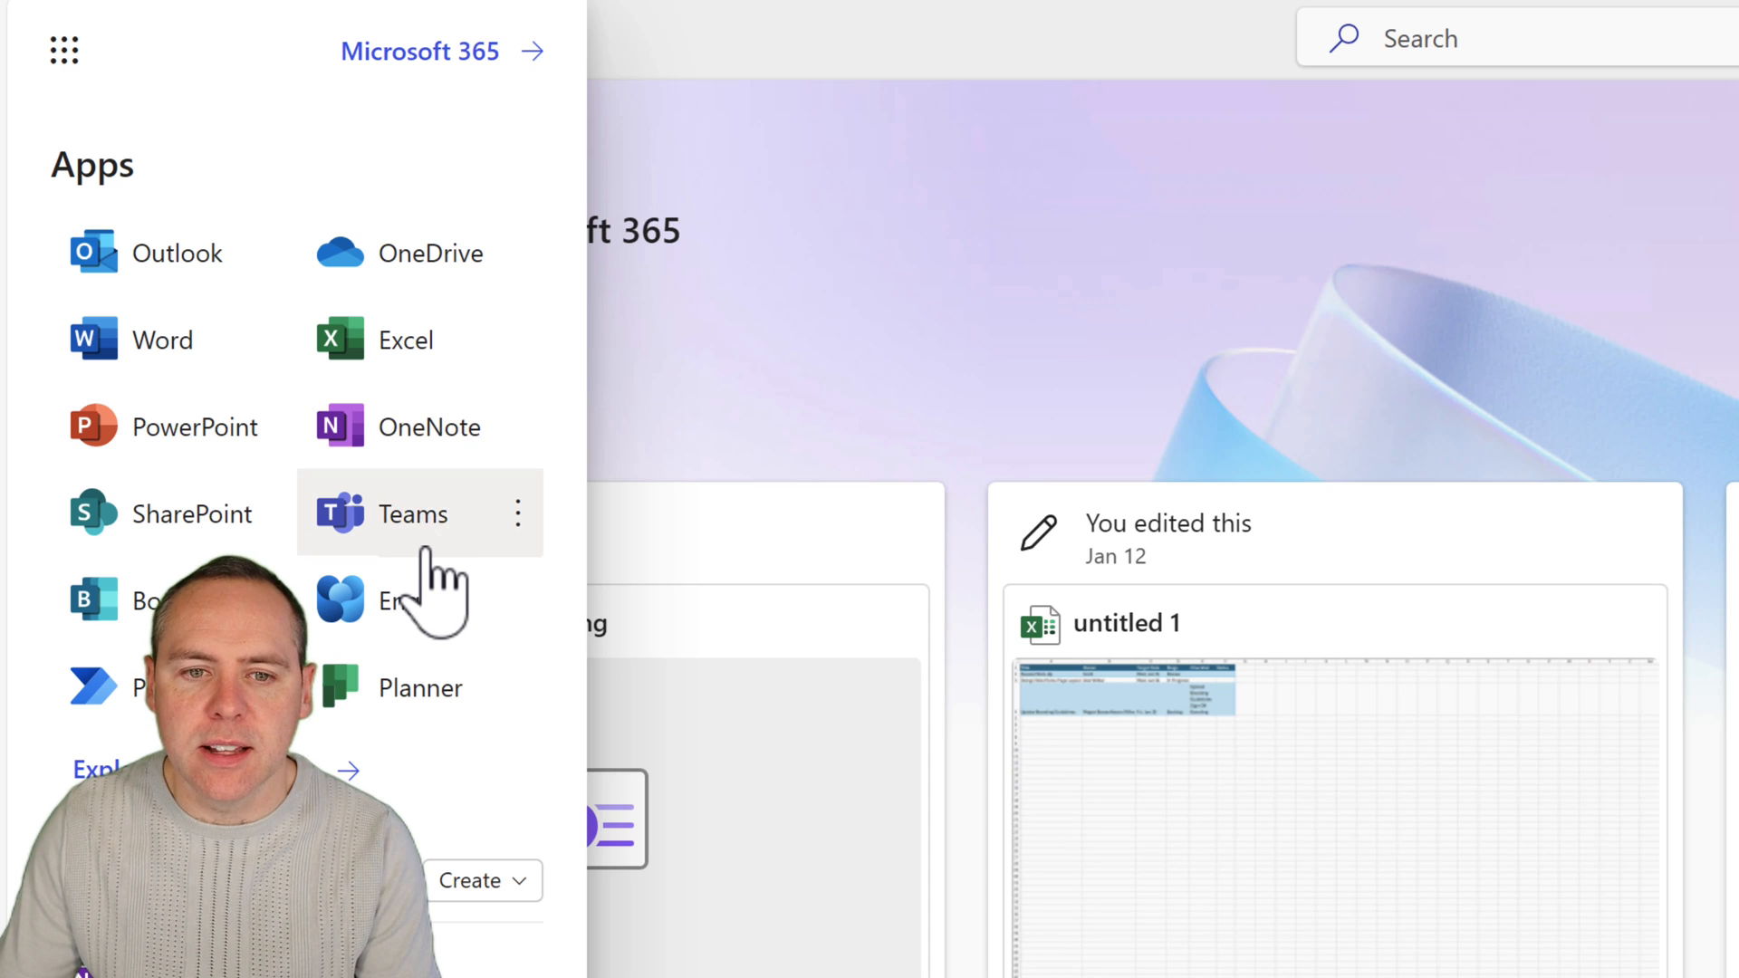
click(153, 534)
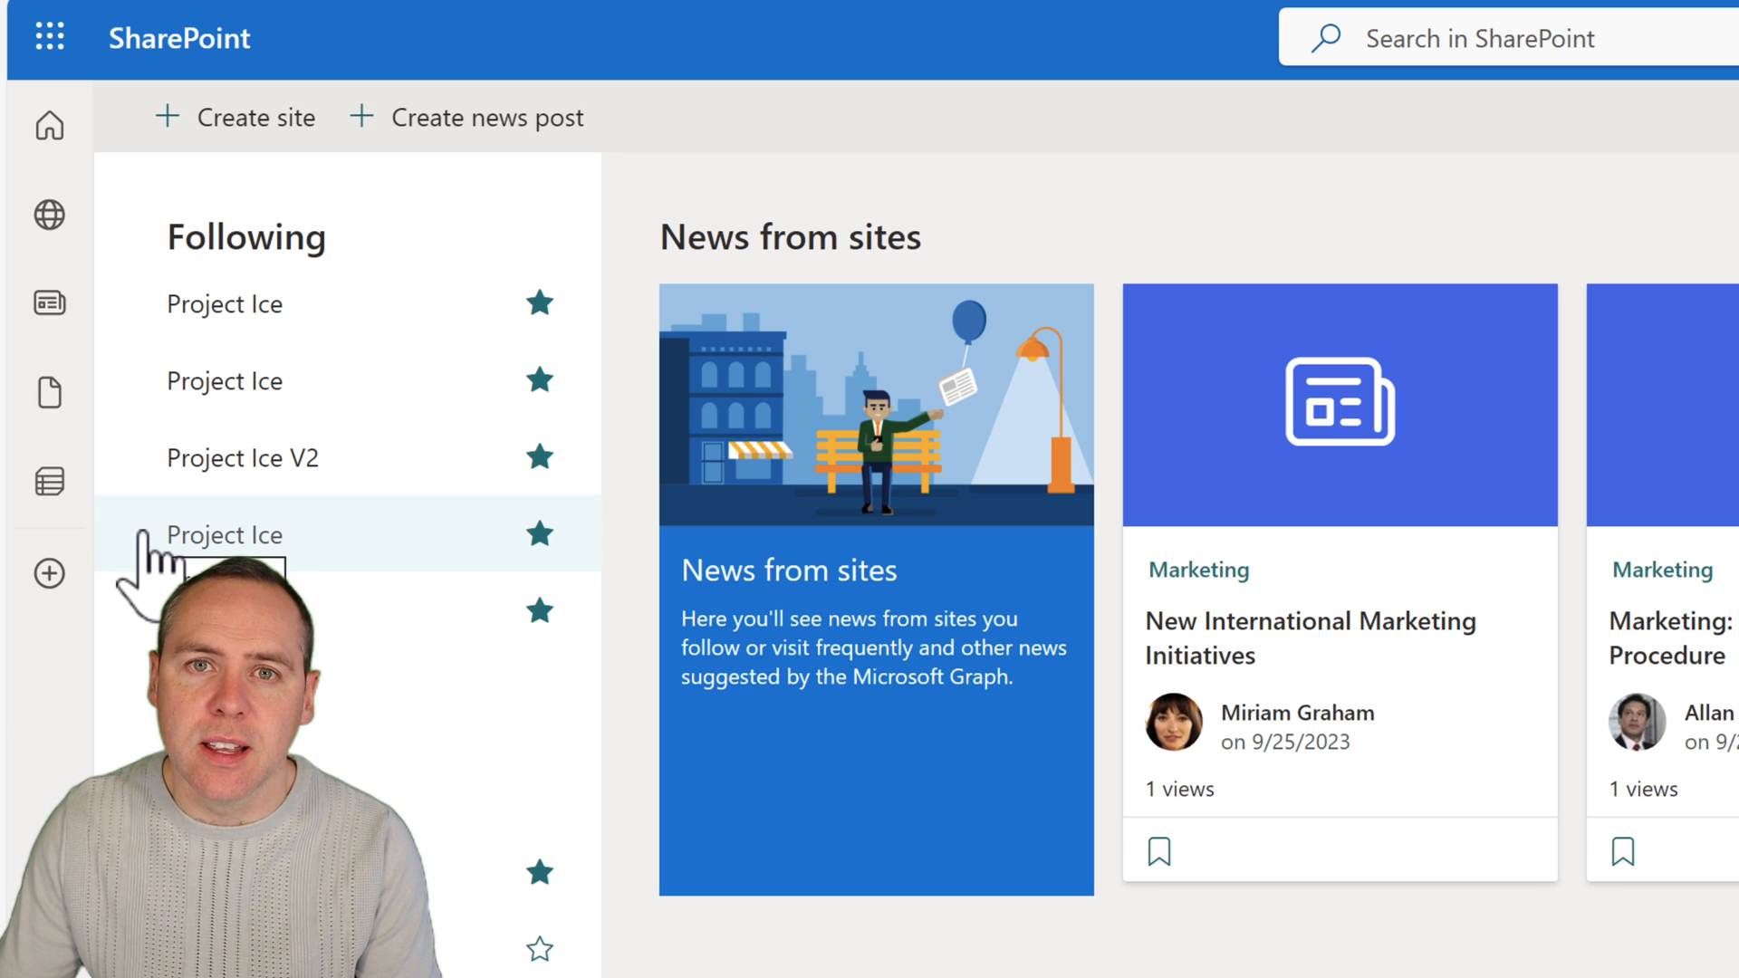
click(254, 134)
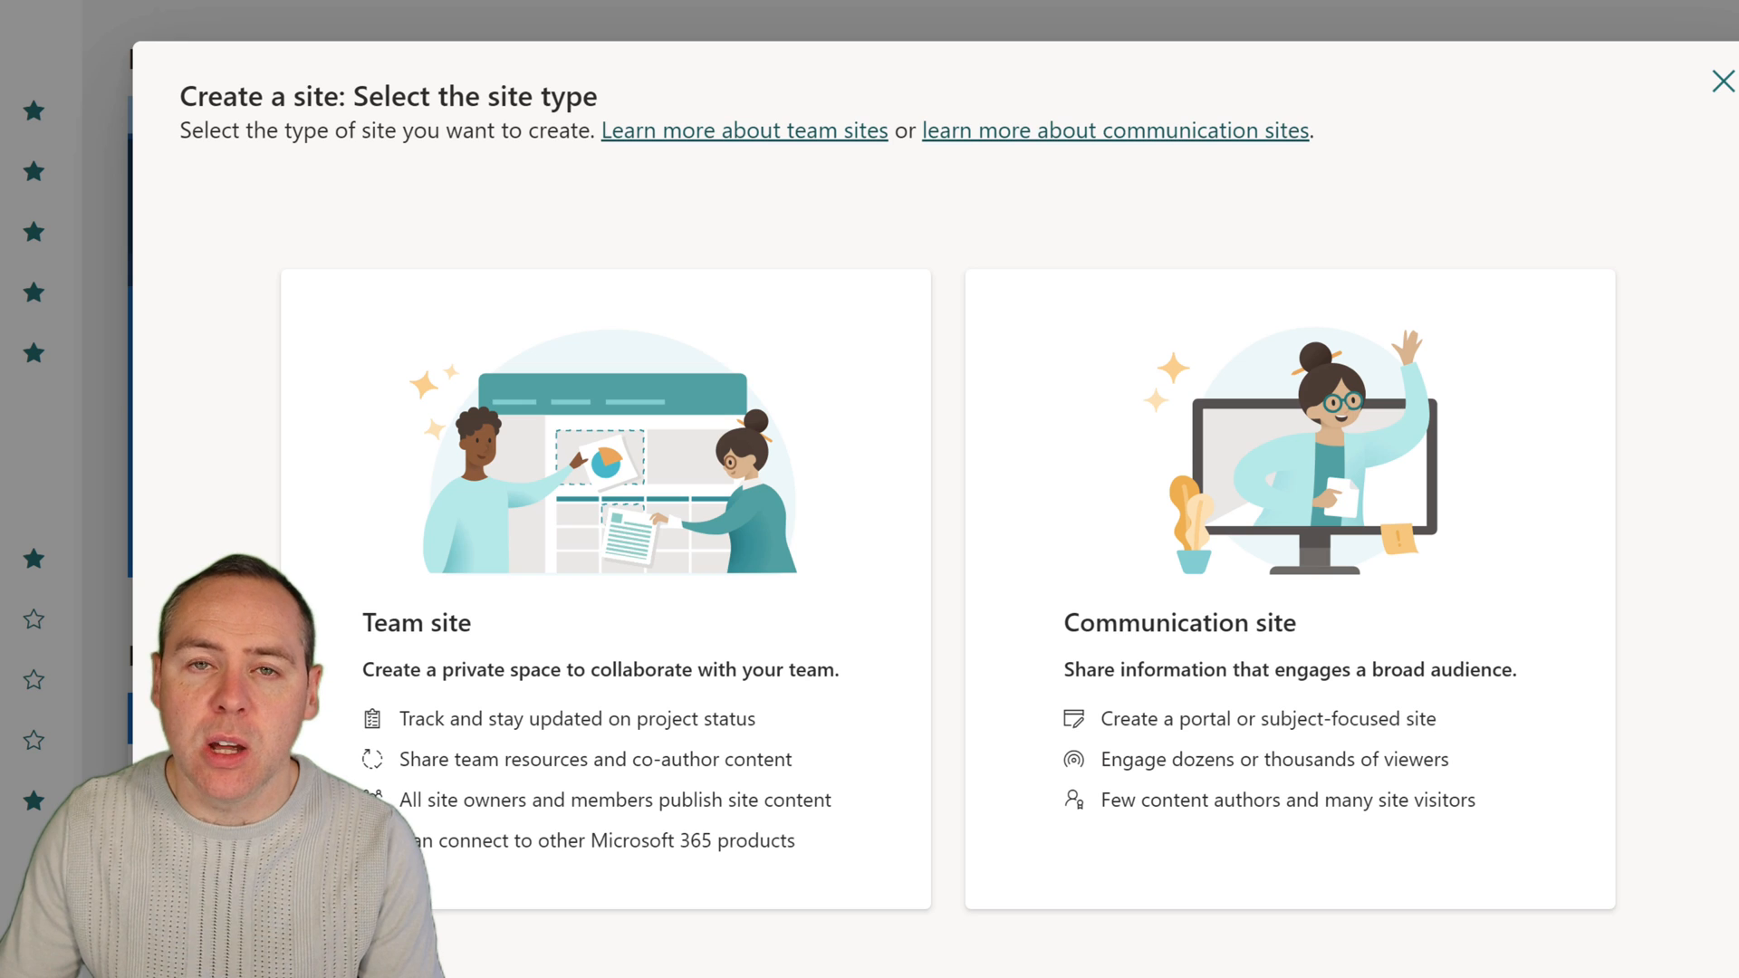
Choose the Team site type and apply Microsoft's Project management template to the new site.
click(488, 479)
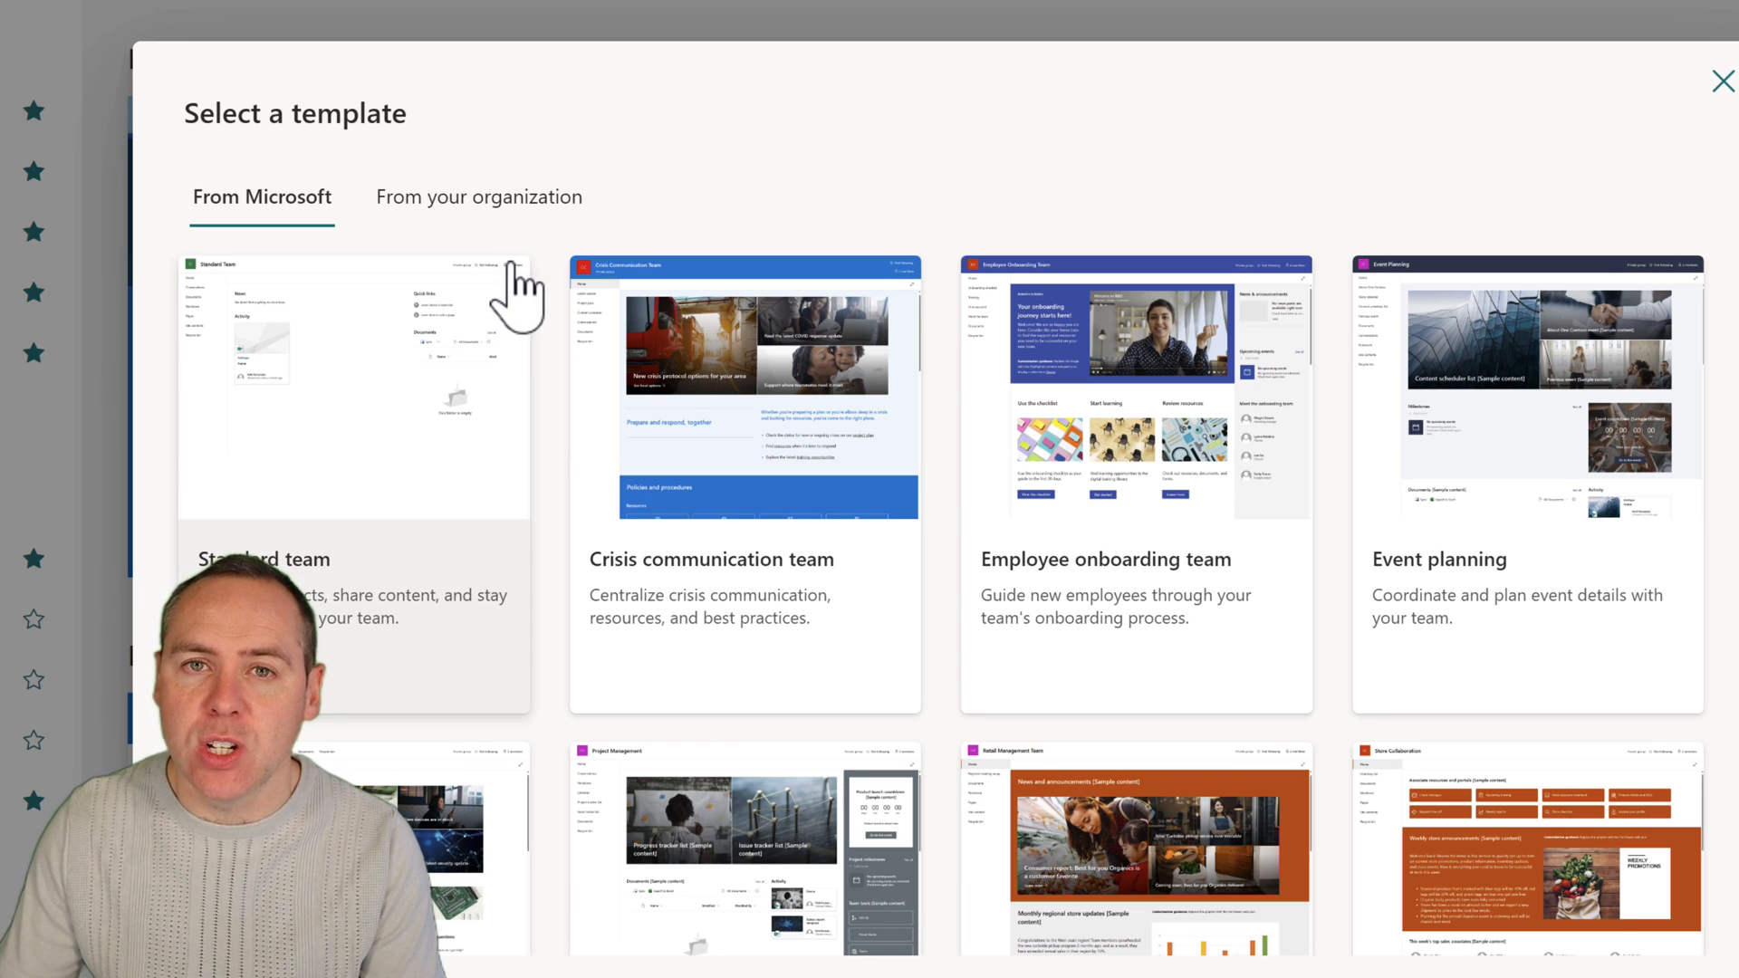
scroll(699, 417, down, 2)
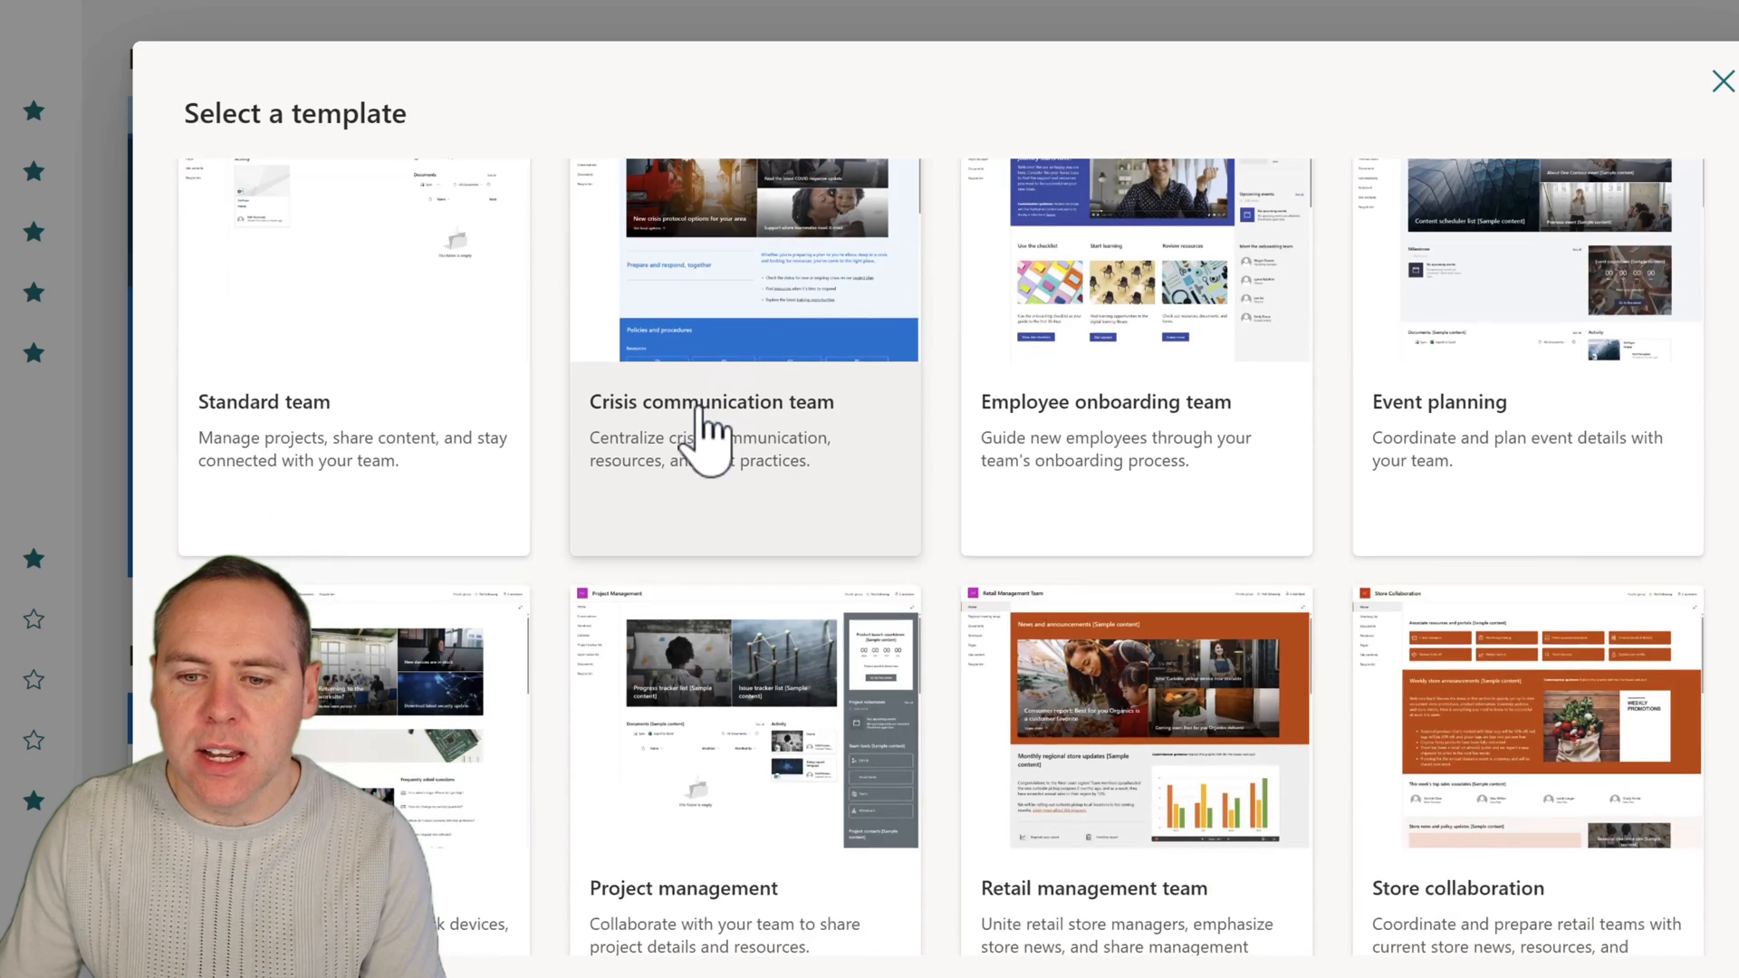
scroll(702, 419, down, 2)
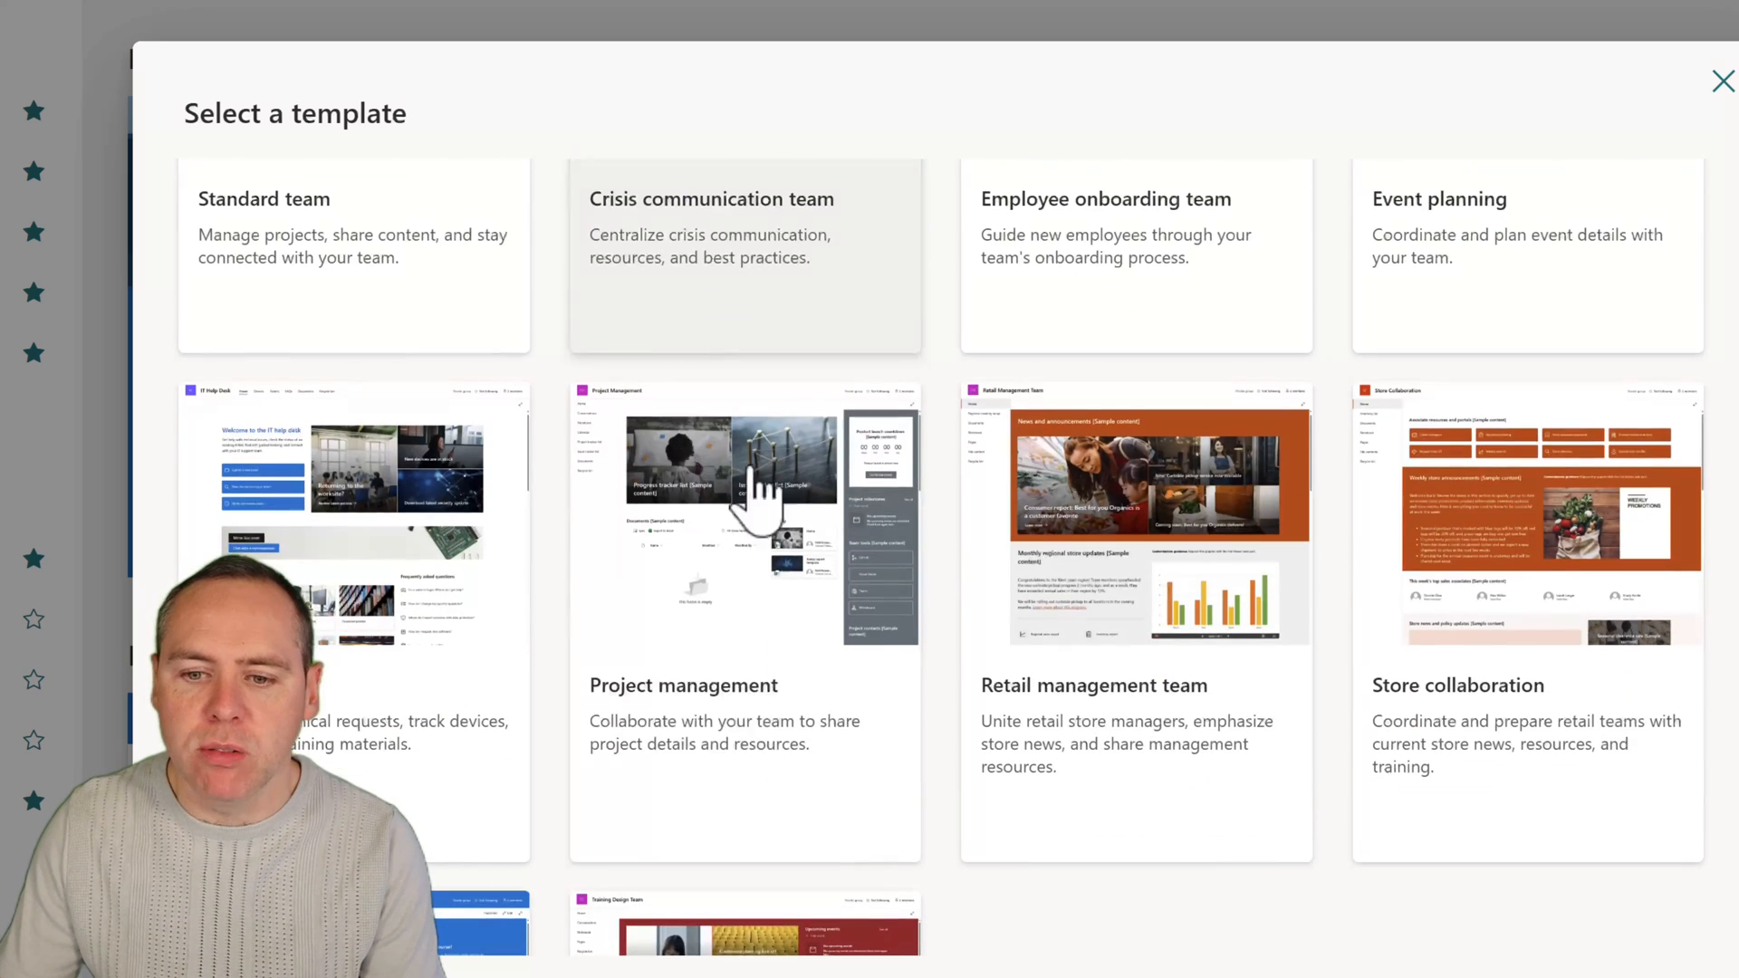
click(736, 748)
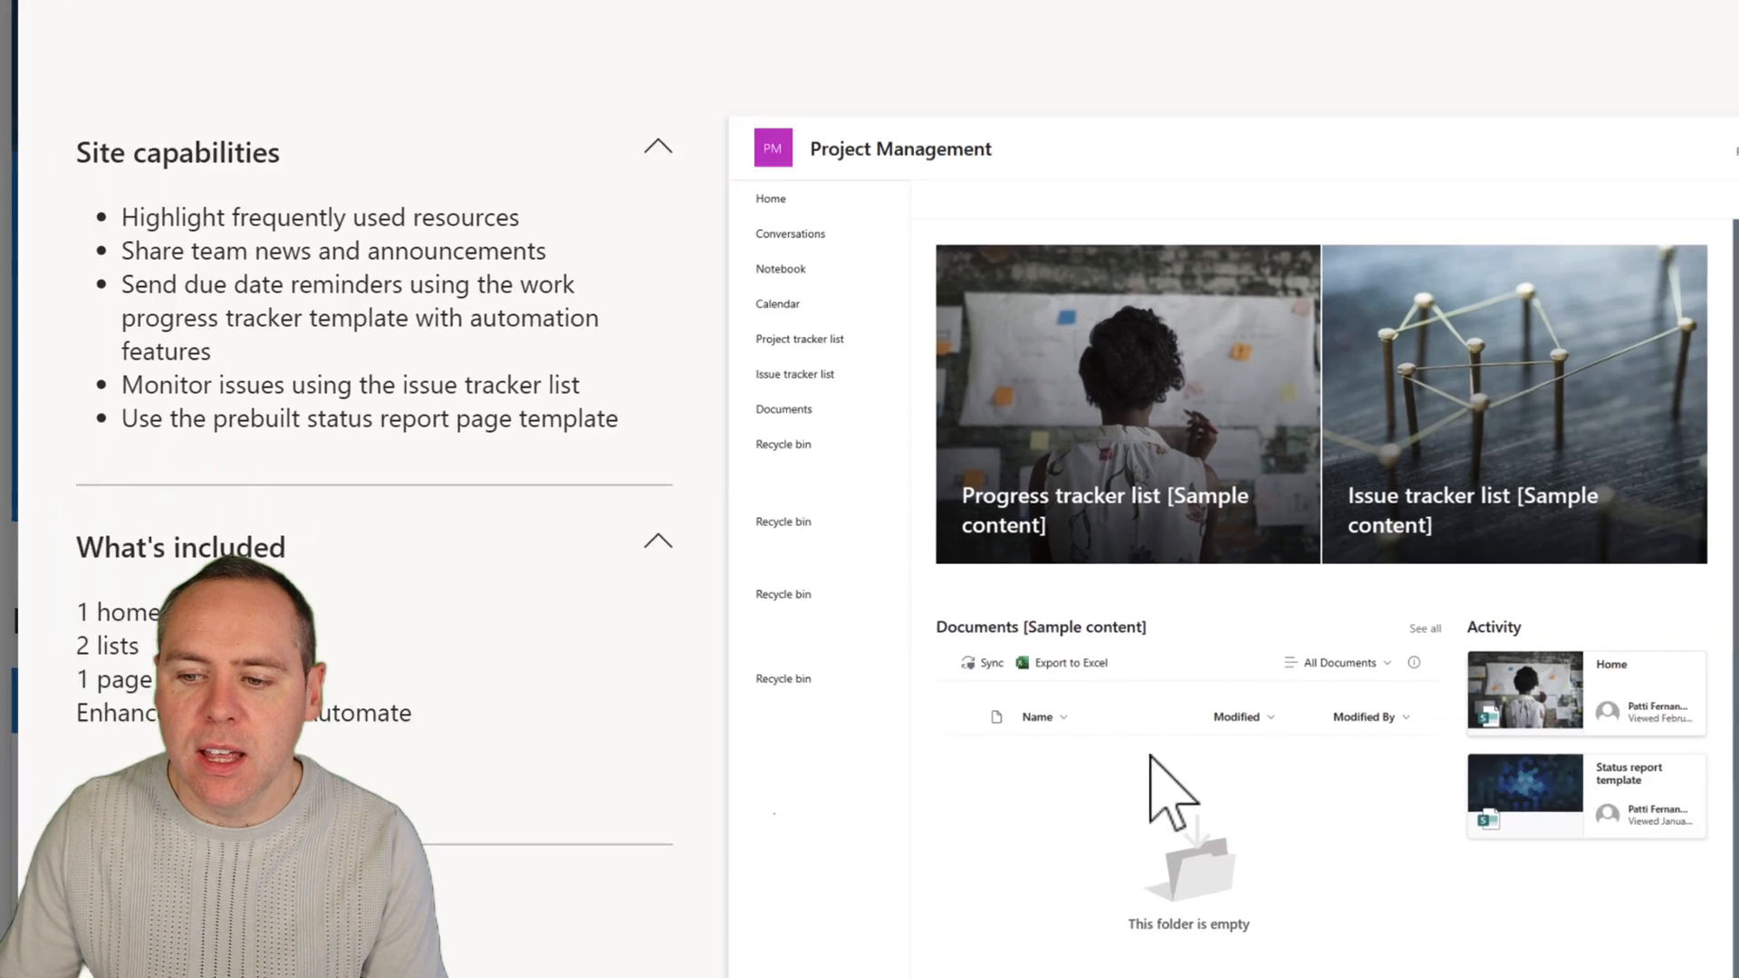
click(1467, 904)
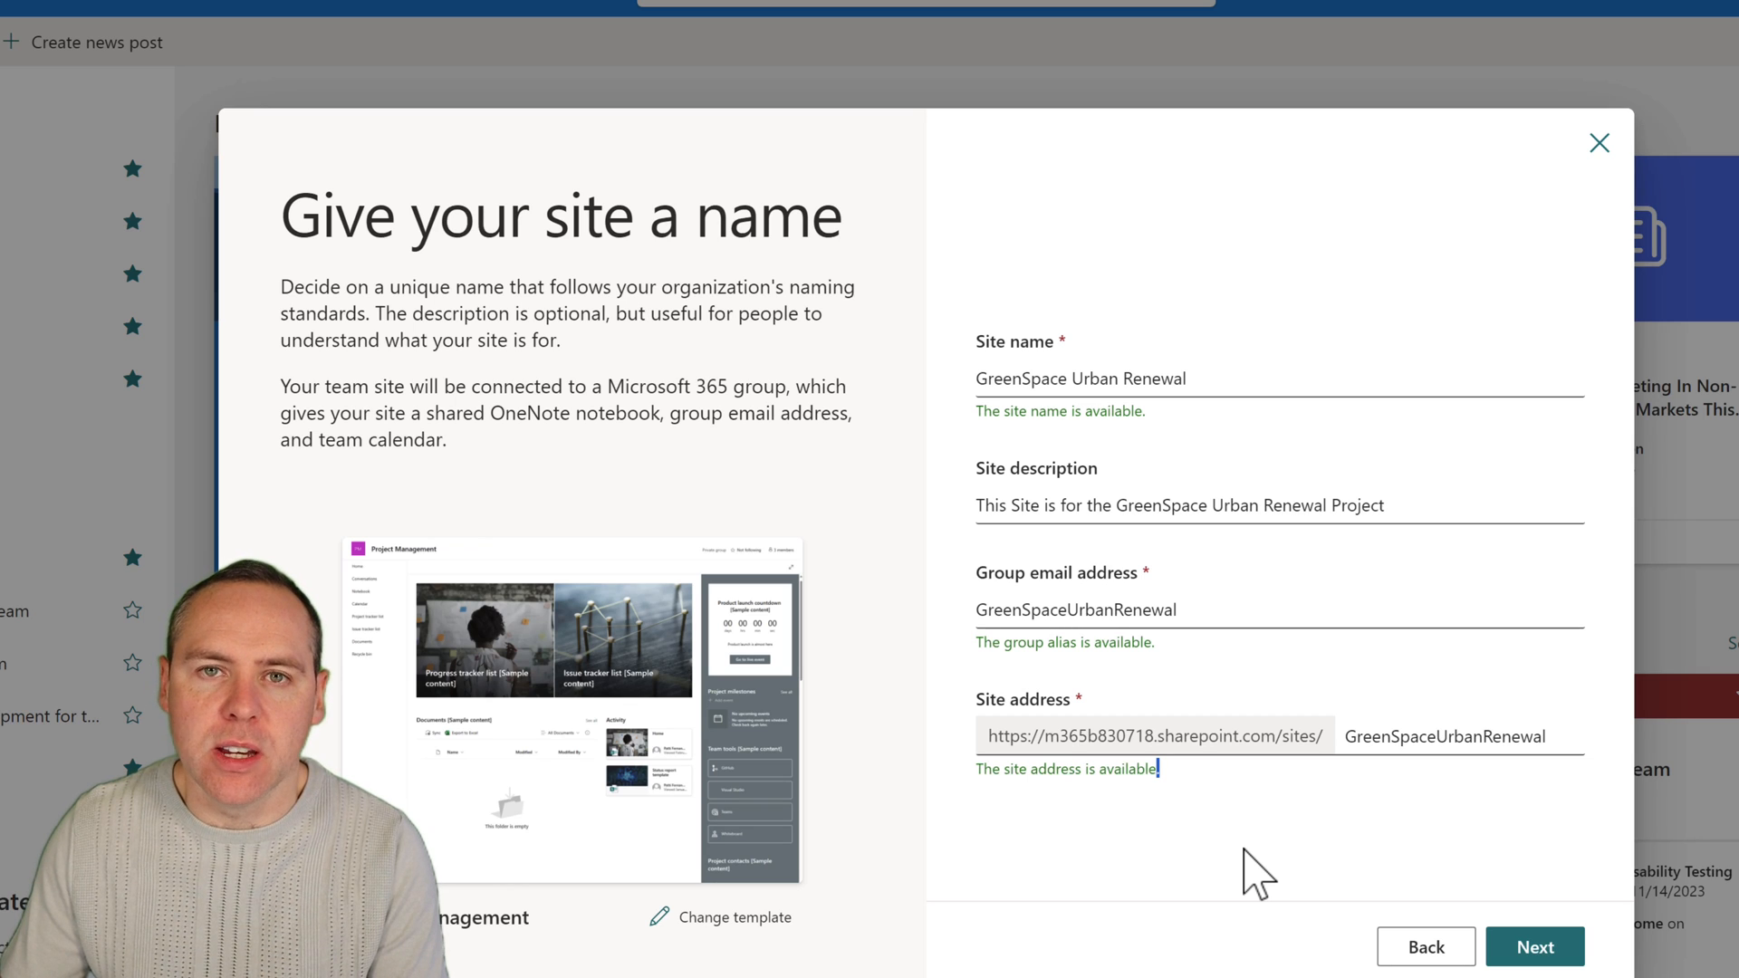
Name the site "GreenSpace Urban Renewal", described as "This Site is for the GreenSpace Urban Renewal Project", and create it as private in English.
click(1540, 957)
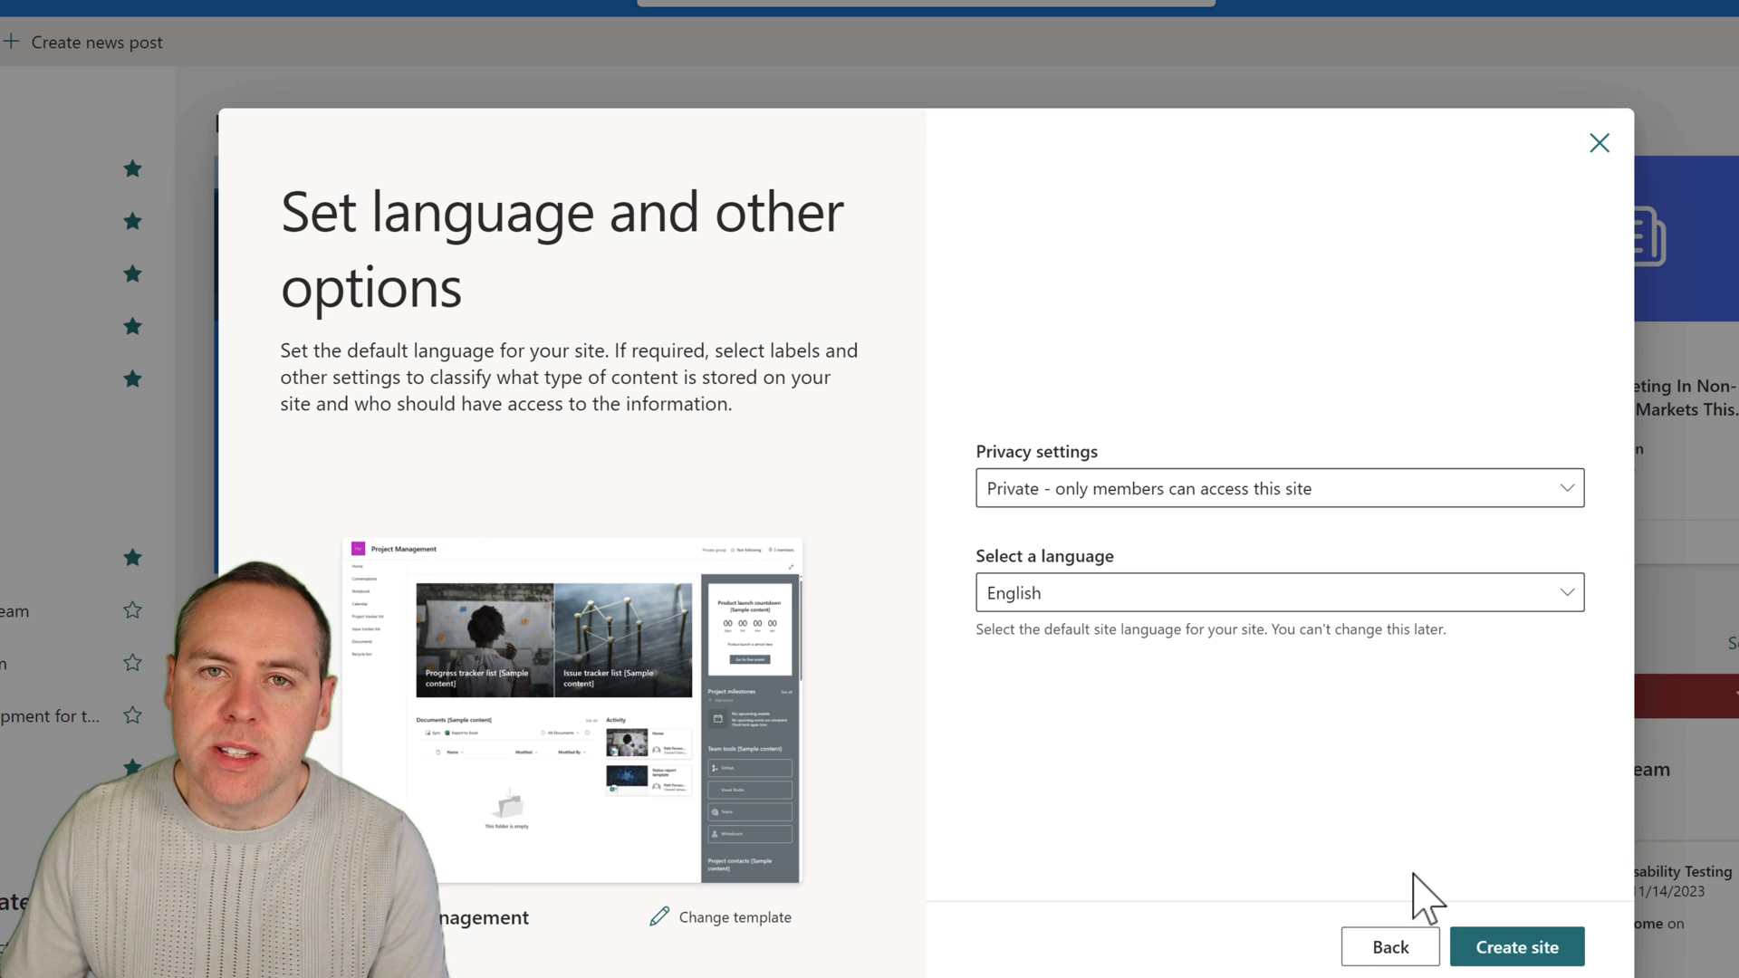
click(1281, 495)
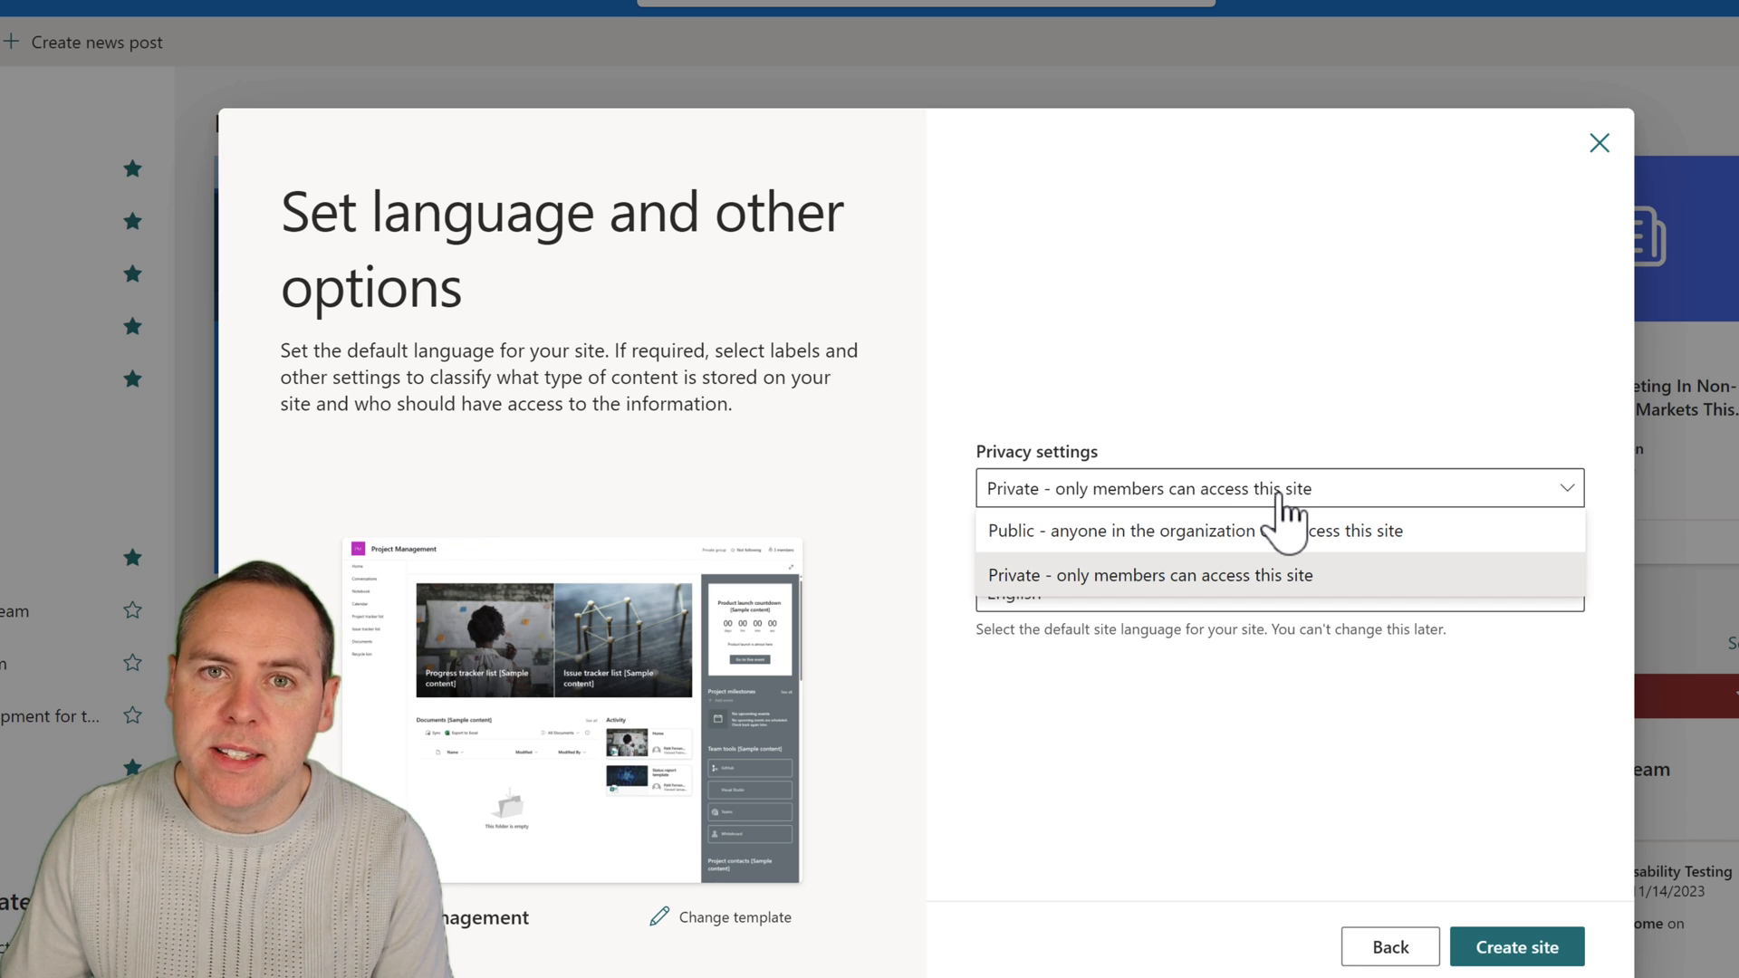
click(1214, 589)
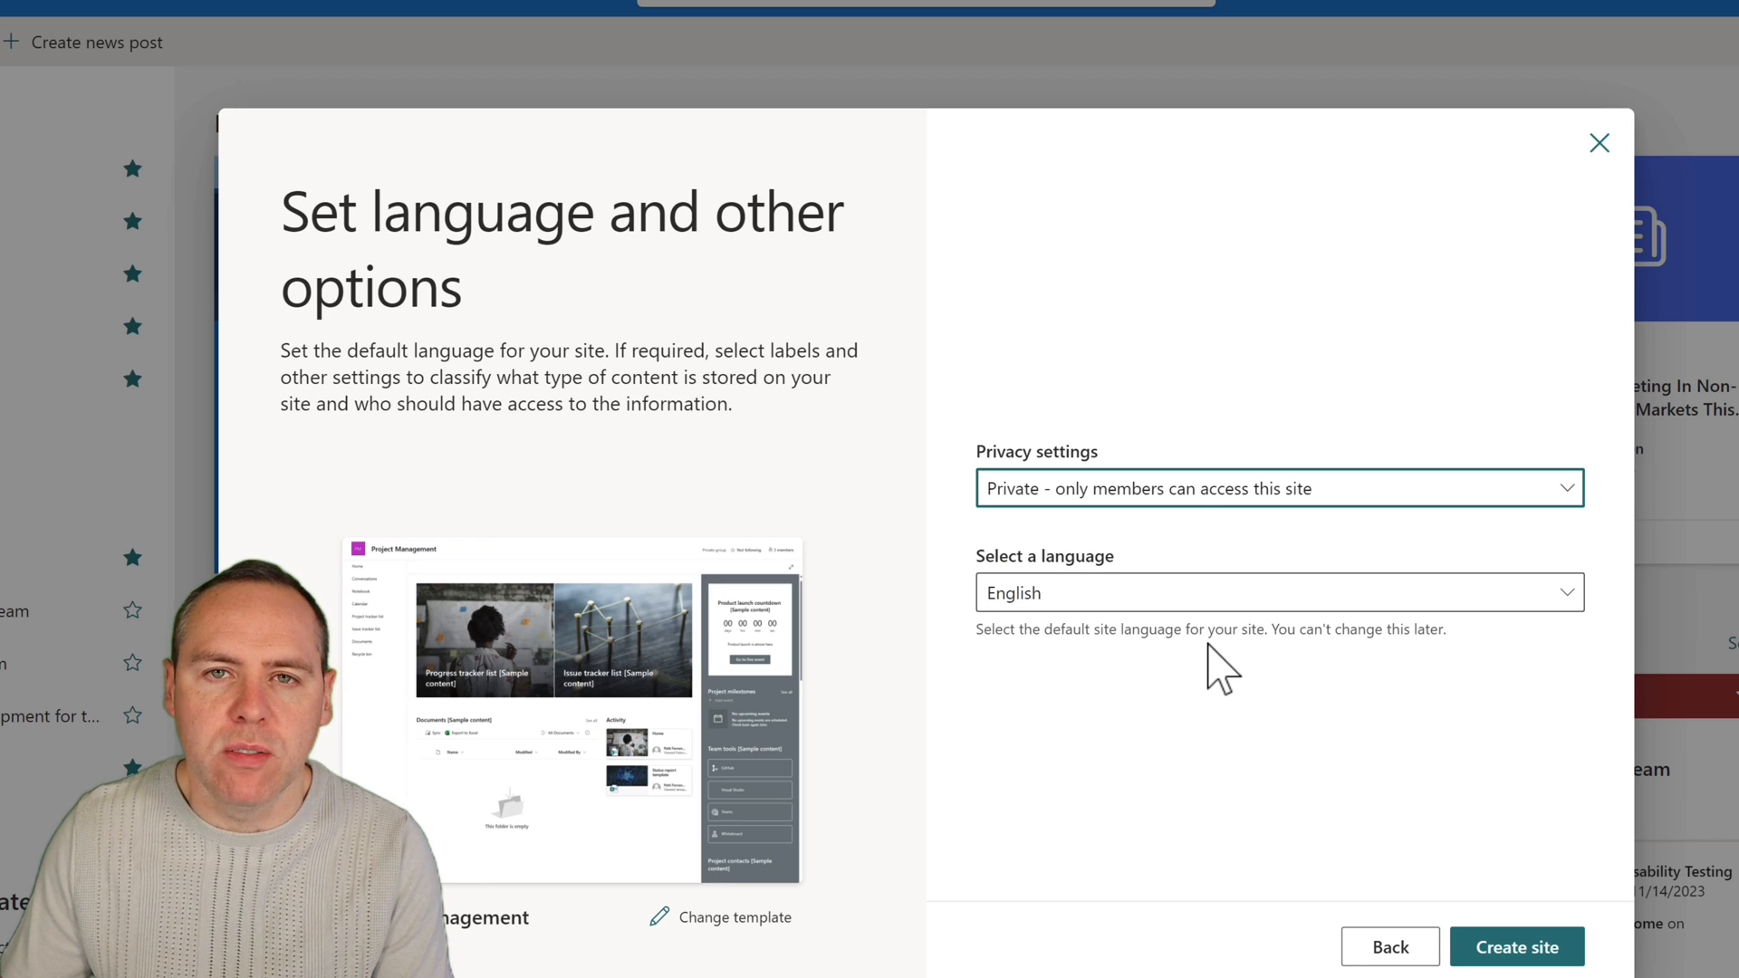
click(1214, 598)
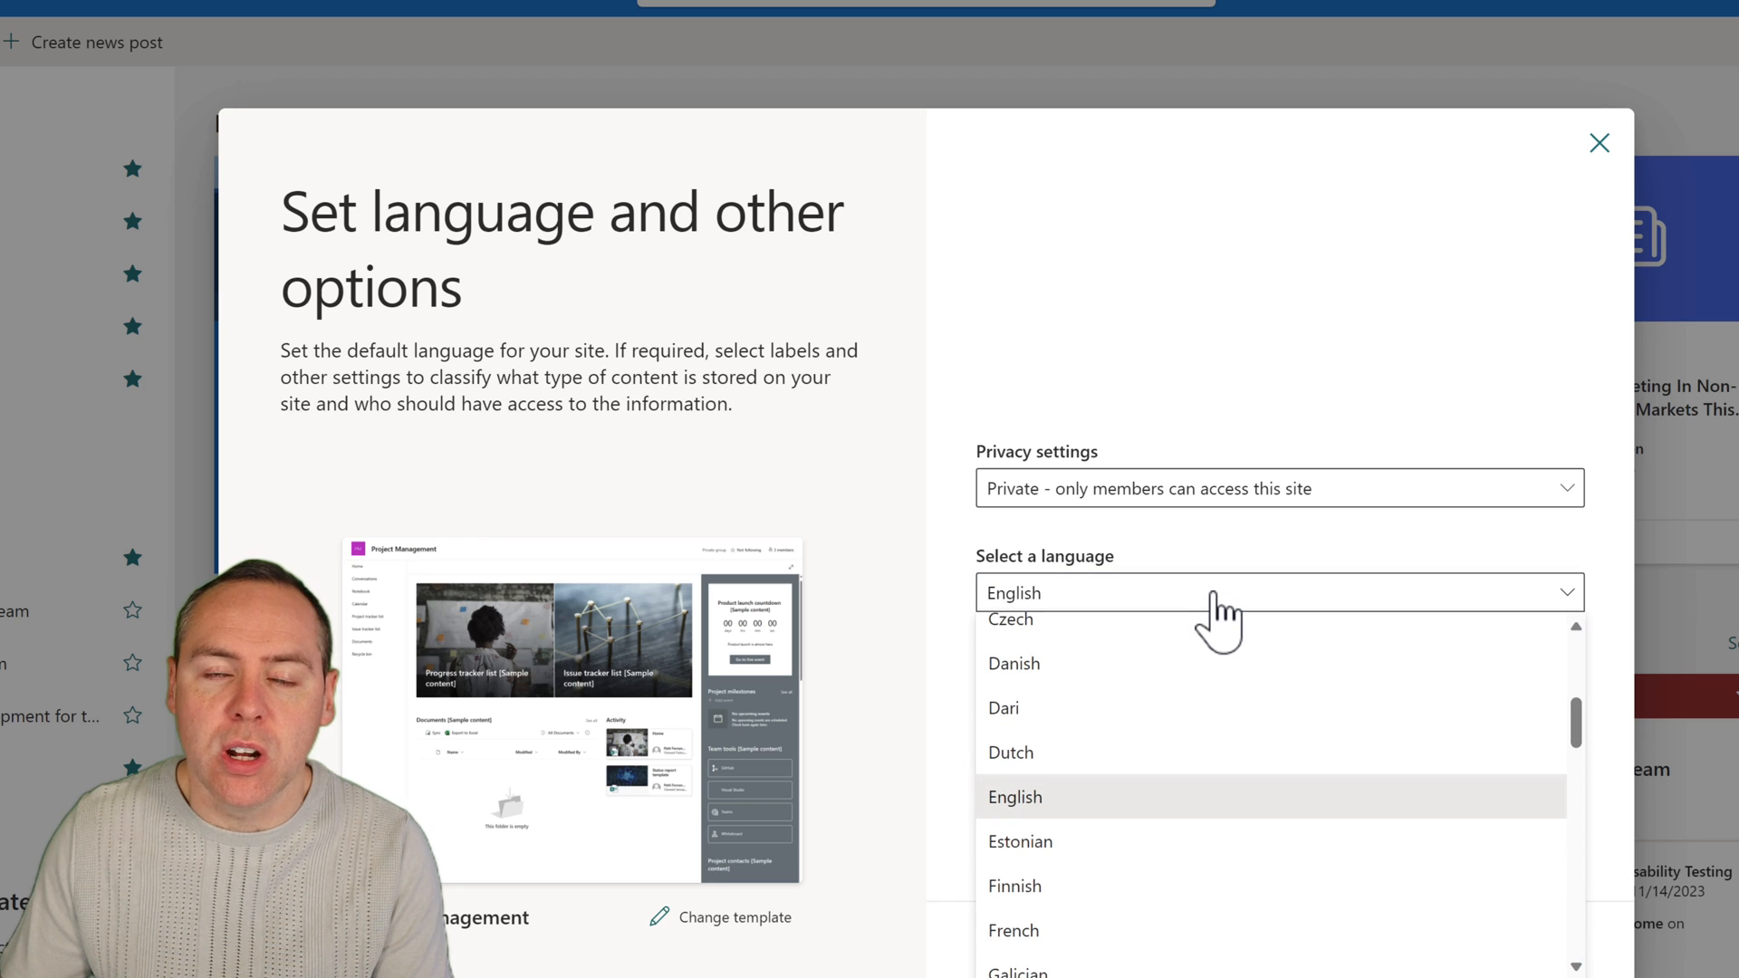
click(1003, 327)
click(1531, 960)
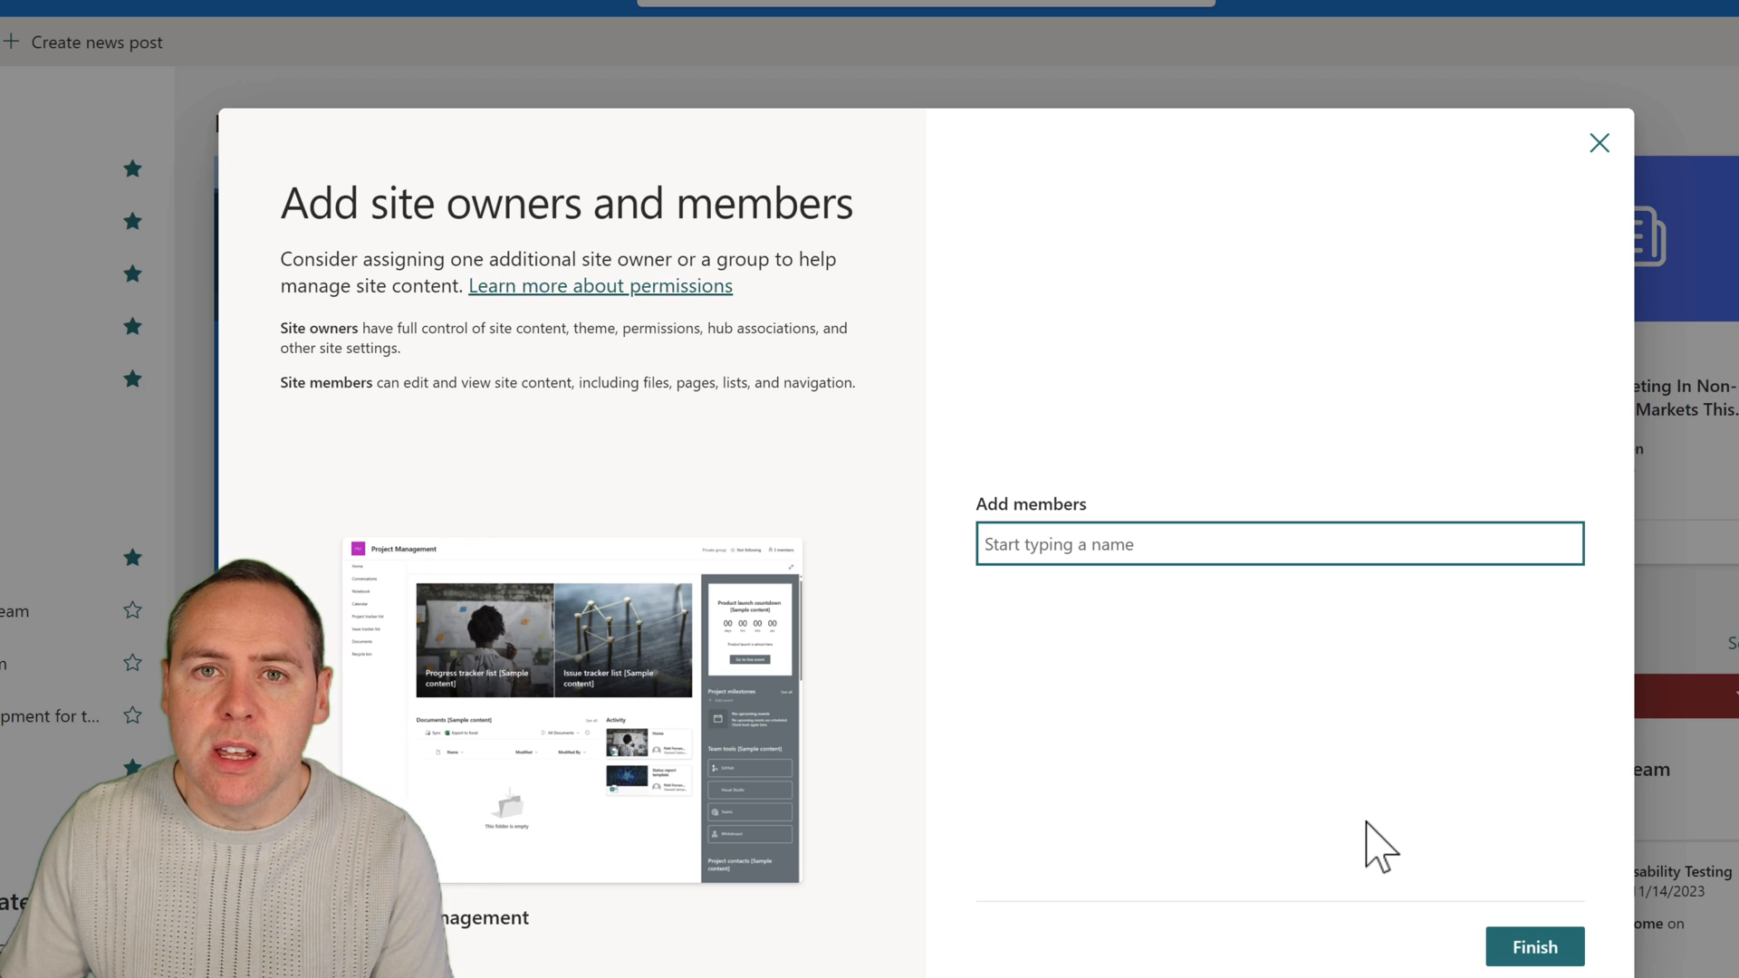
Add a colleague from the directory to the site with the Owner role and finish the site setup.
text(megan)
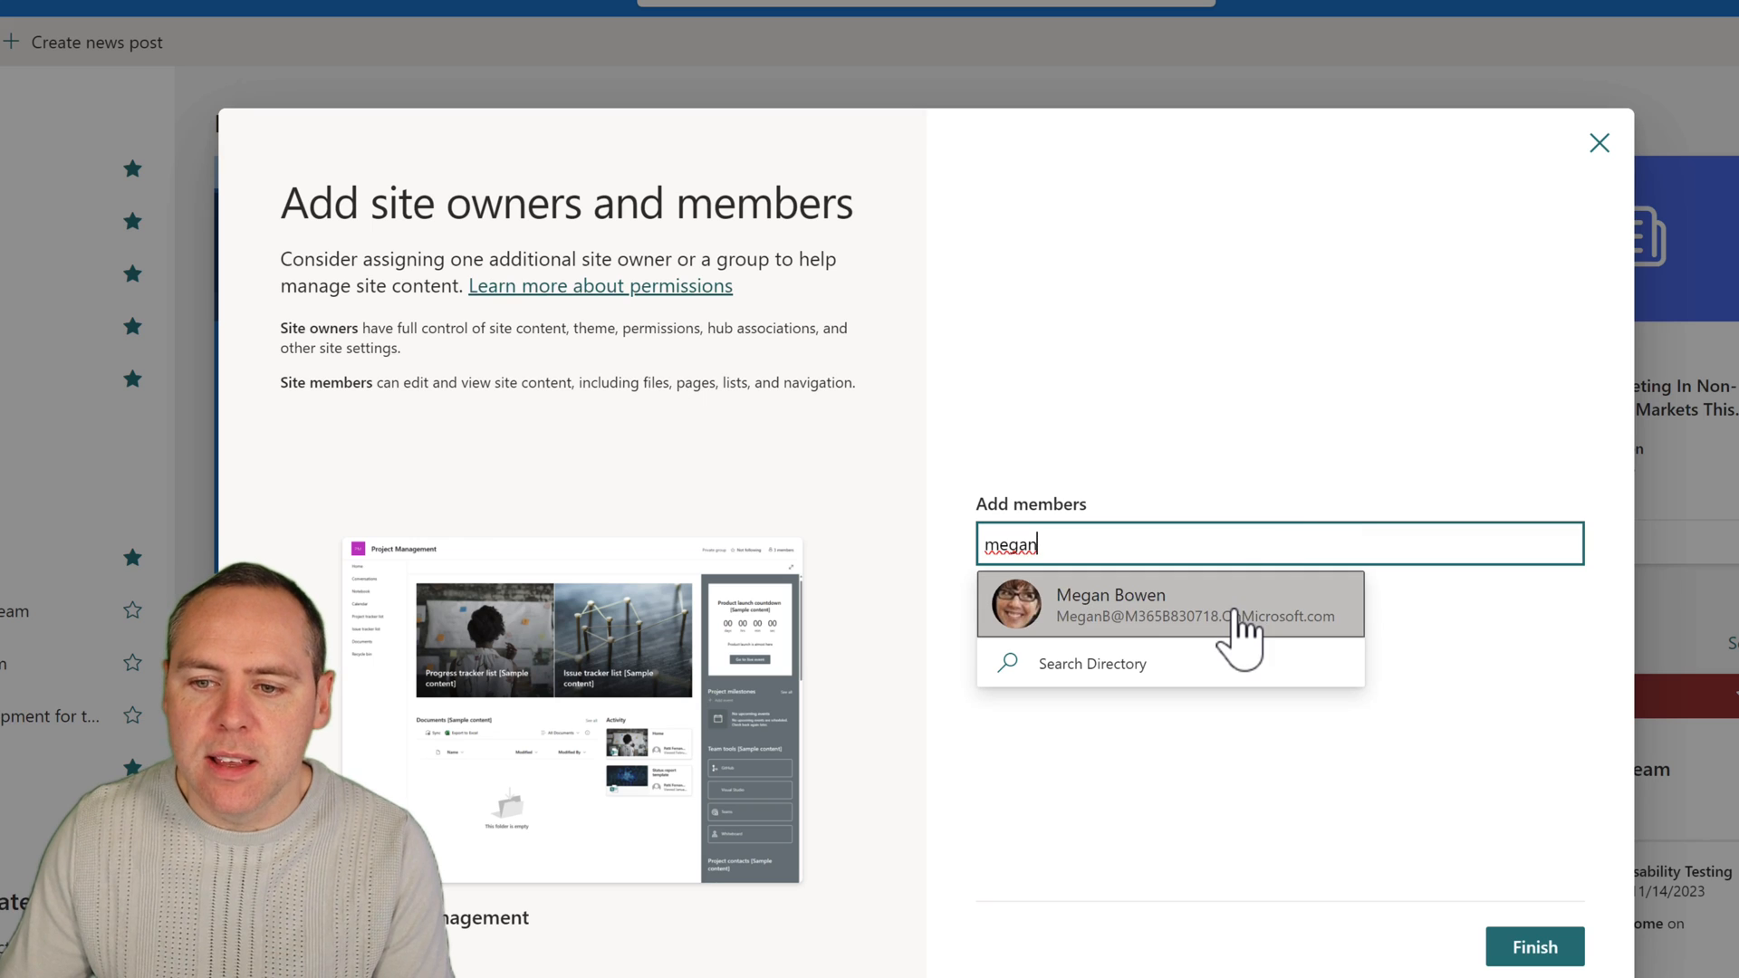
click(1241, 616)
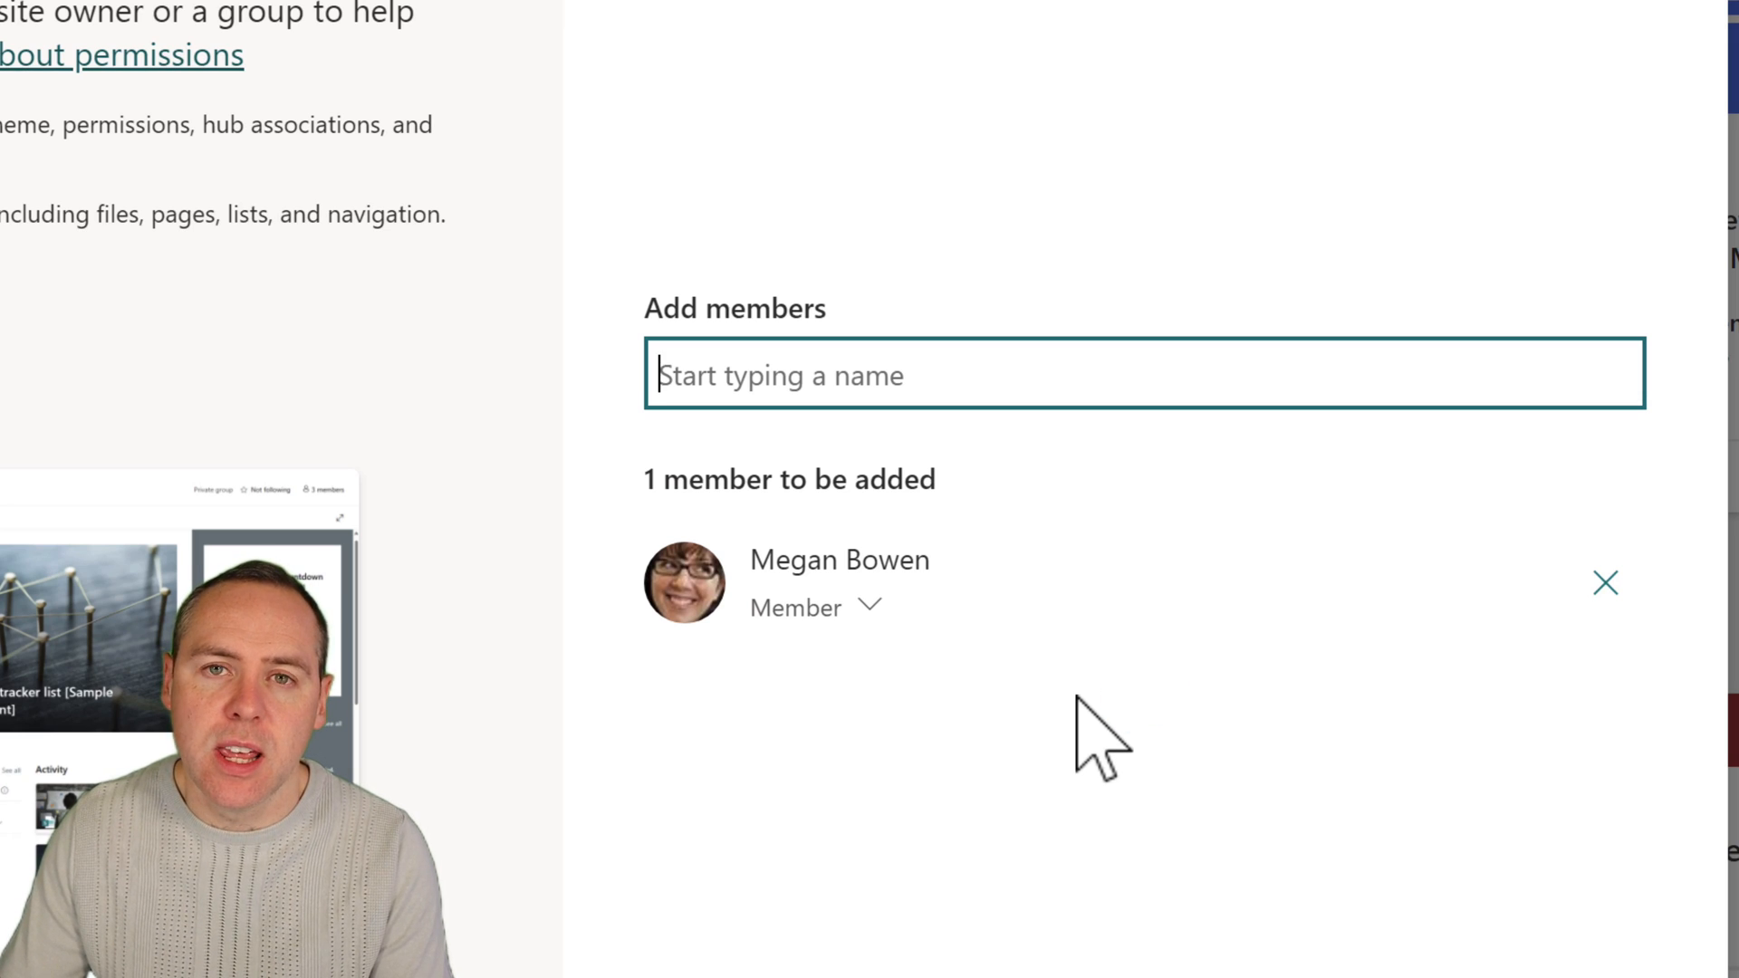
click(871, 607)
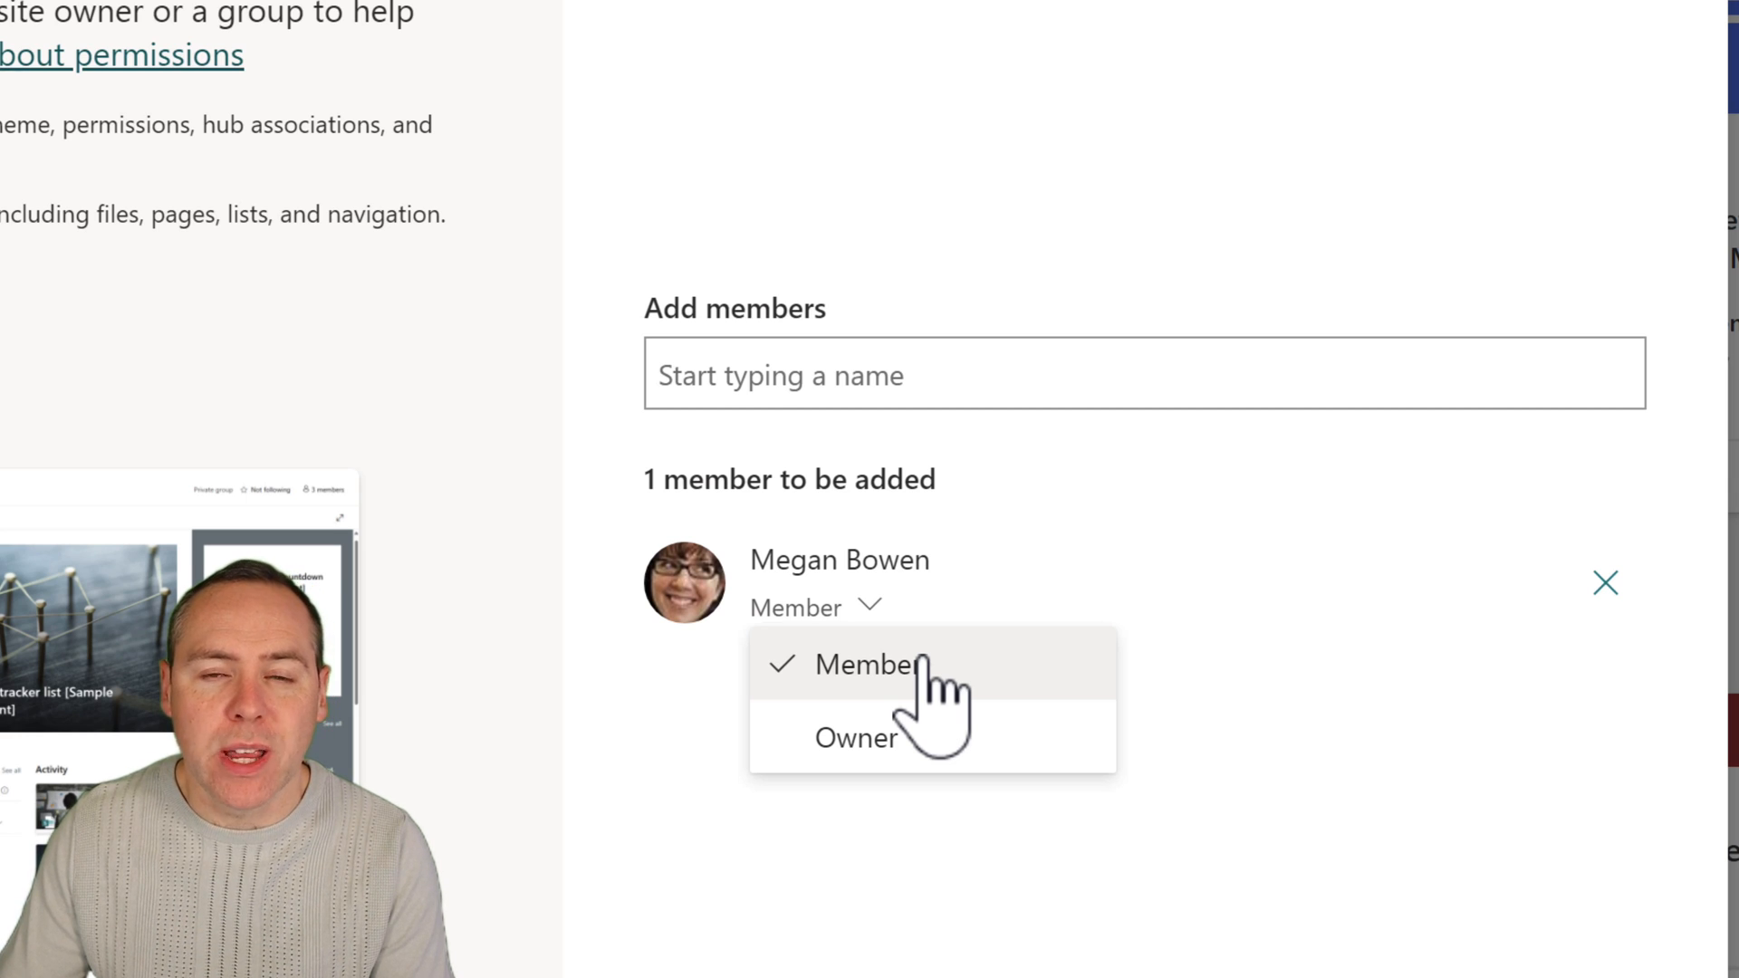
click(915, 743)
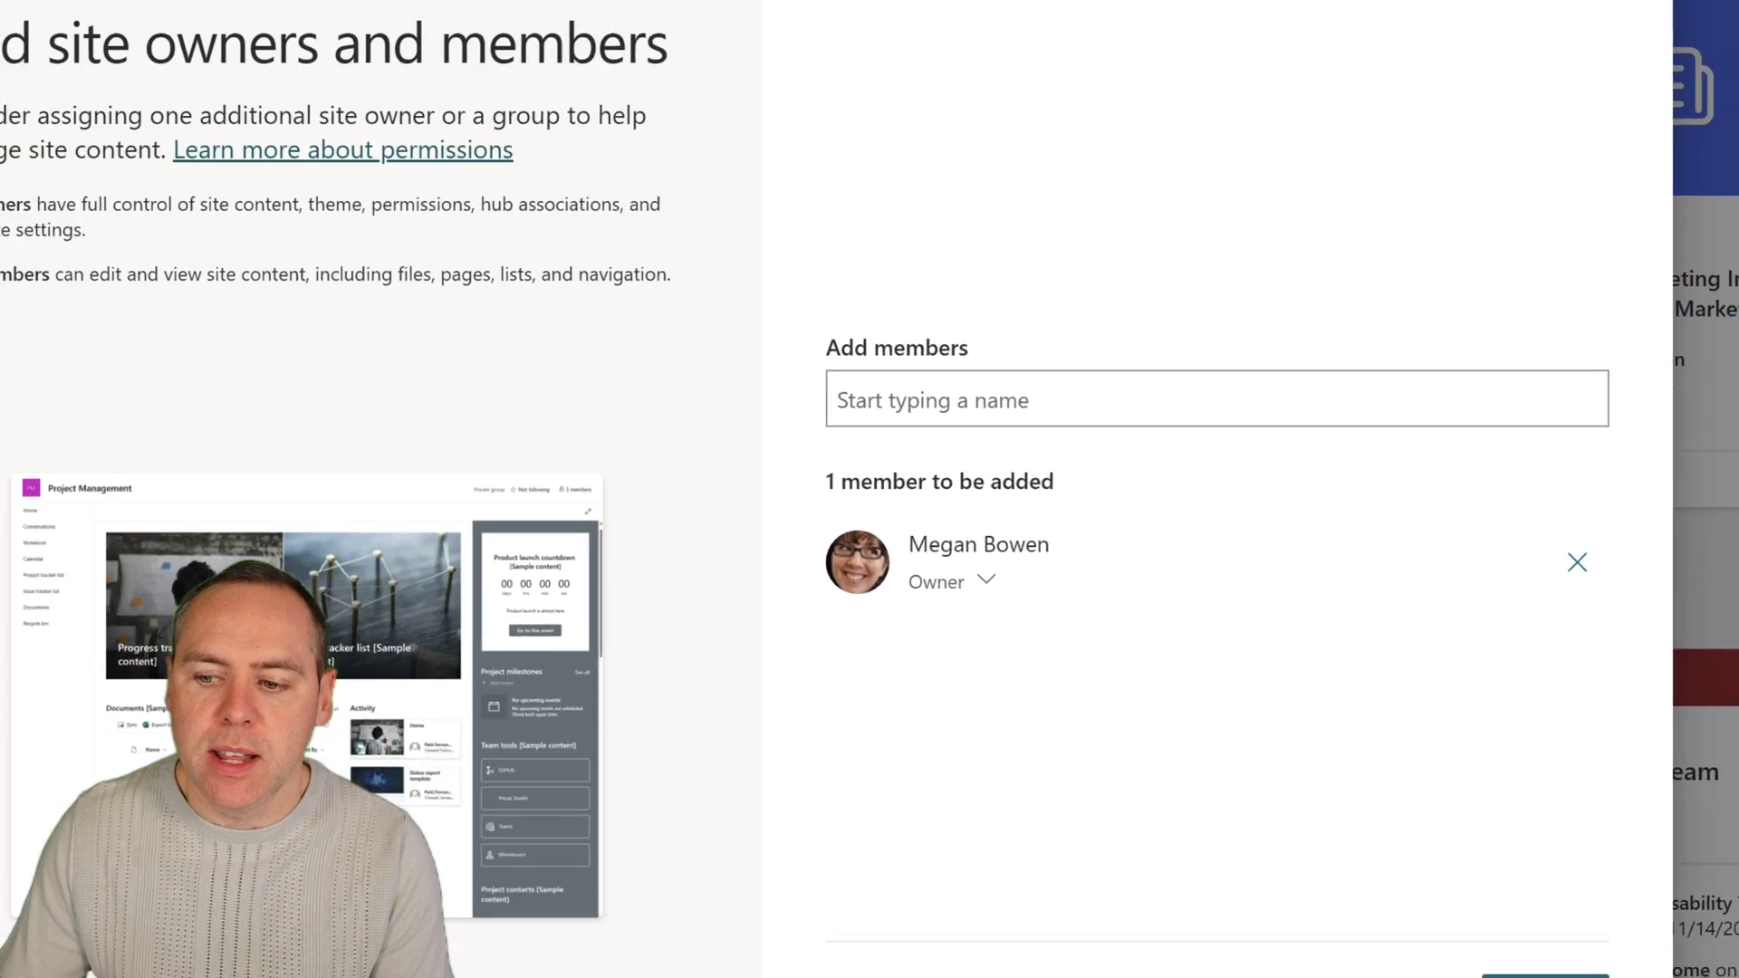
click(1546, 977)
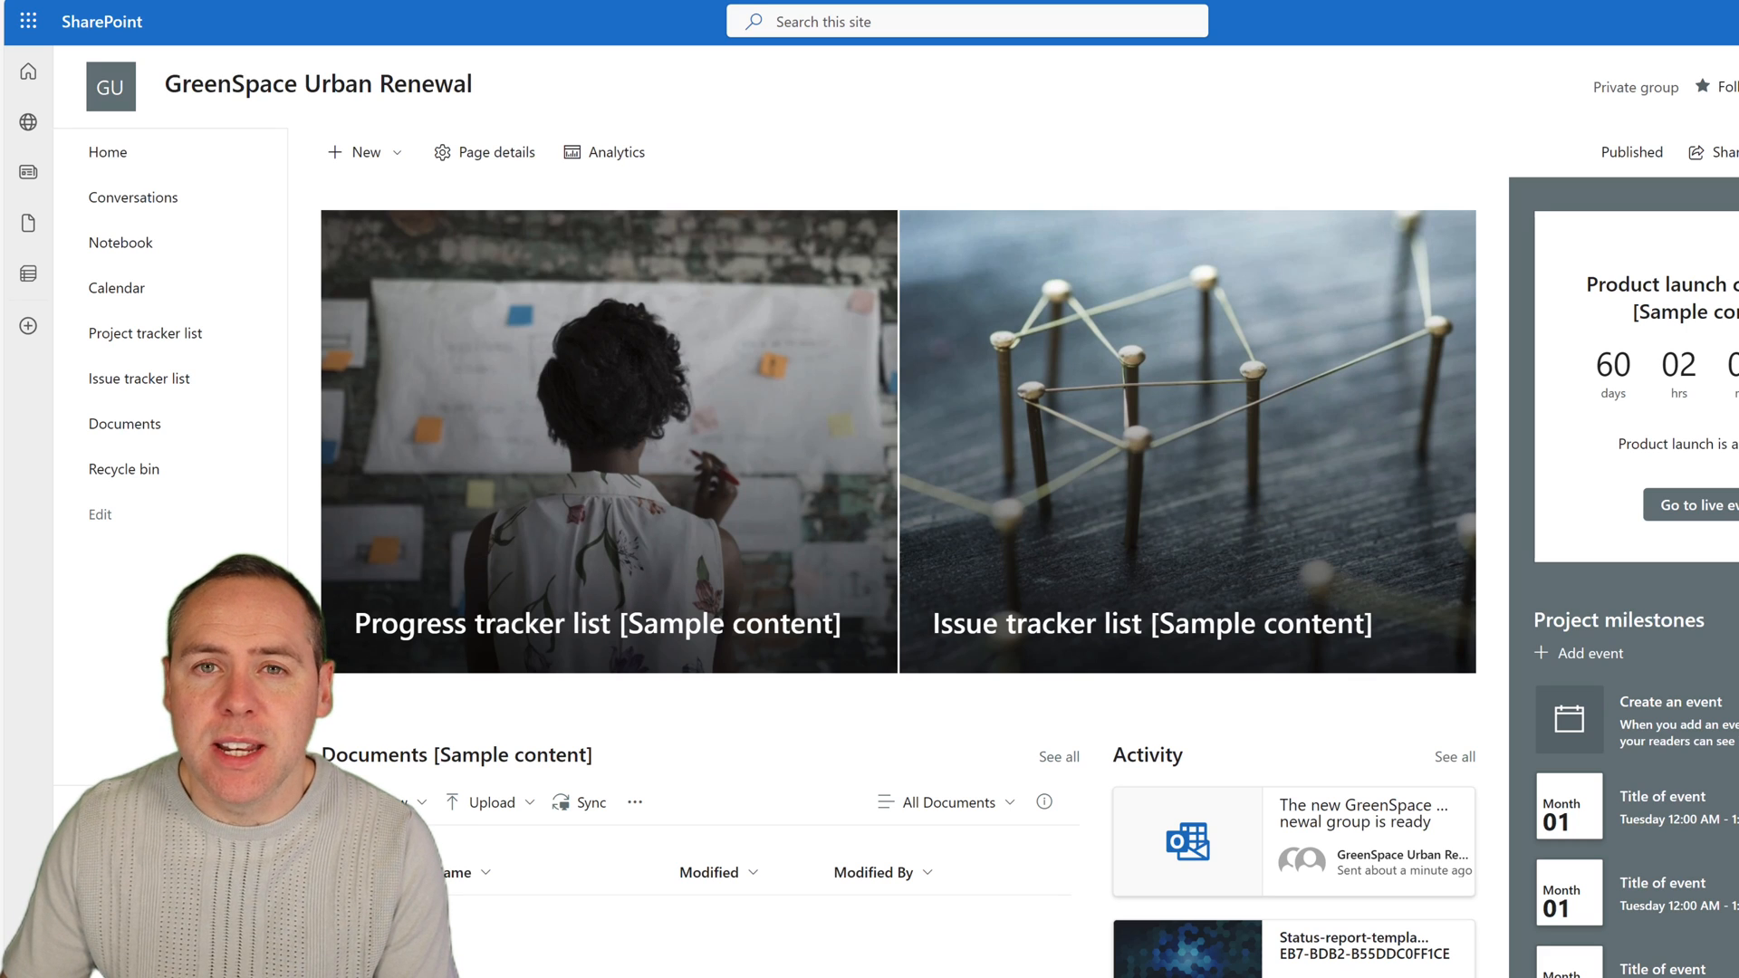
Open the Issue tracker list, examine the fields of its new item form, and close the form without saving.
click(185, 379)
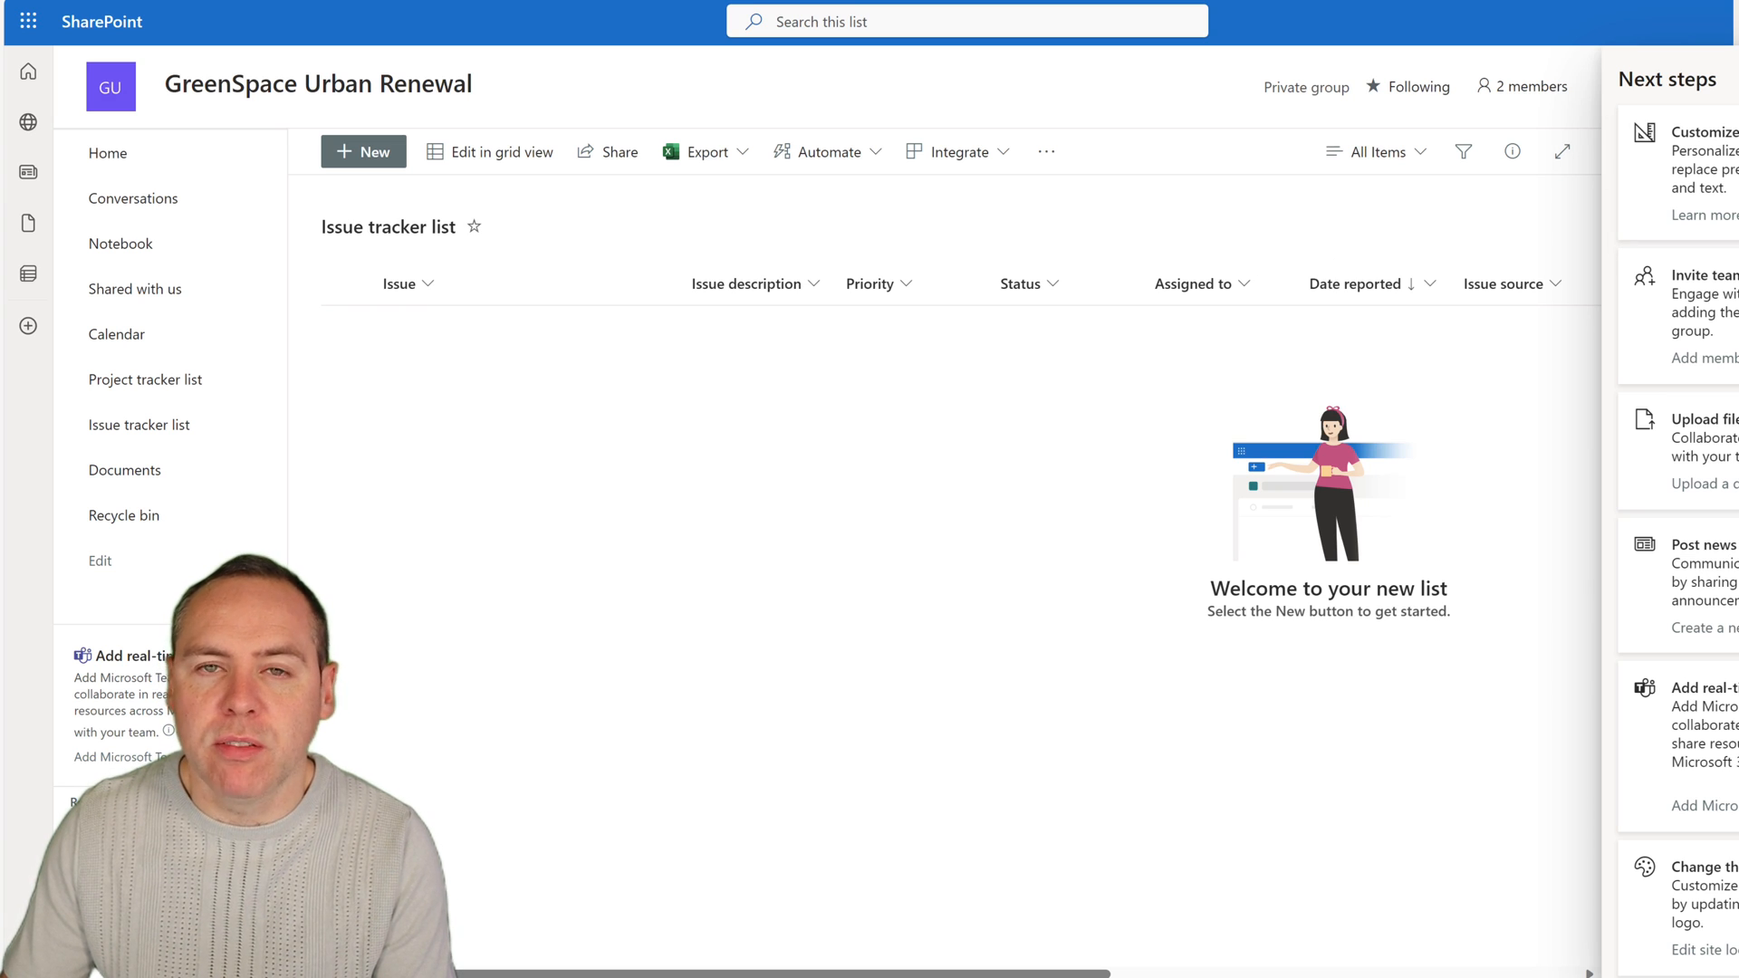
click(385, 156)
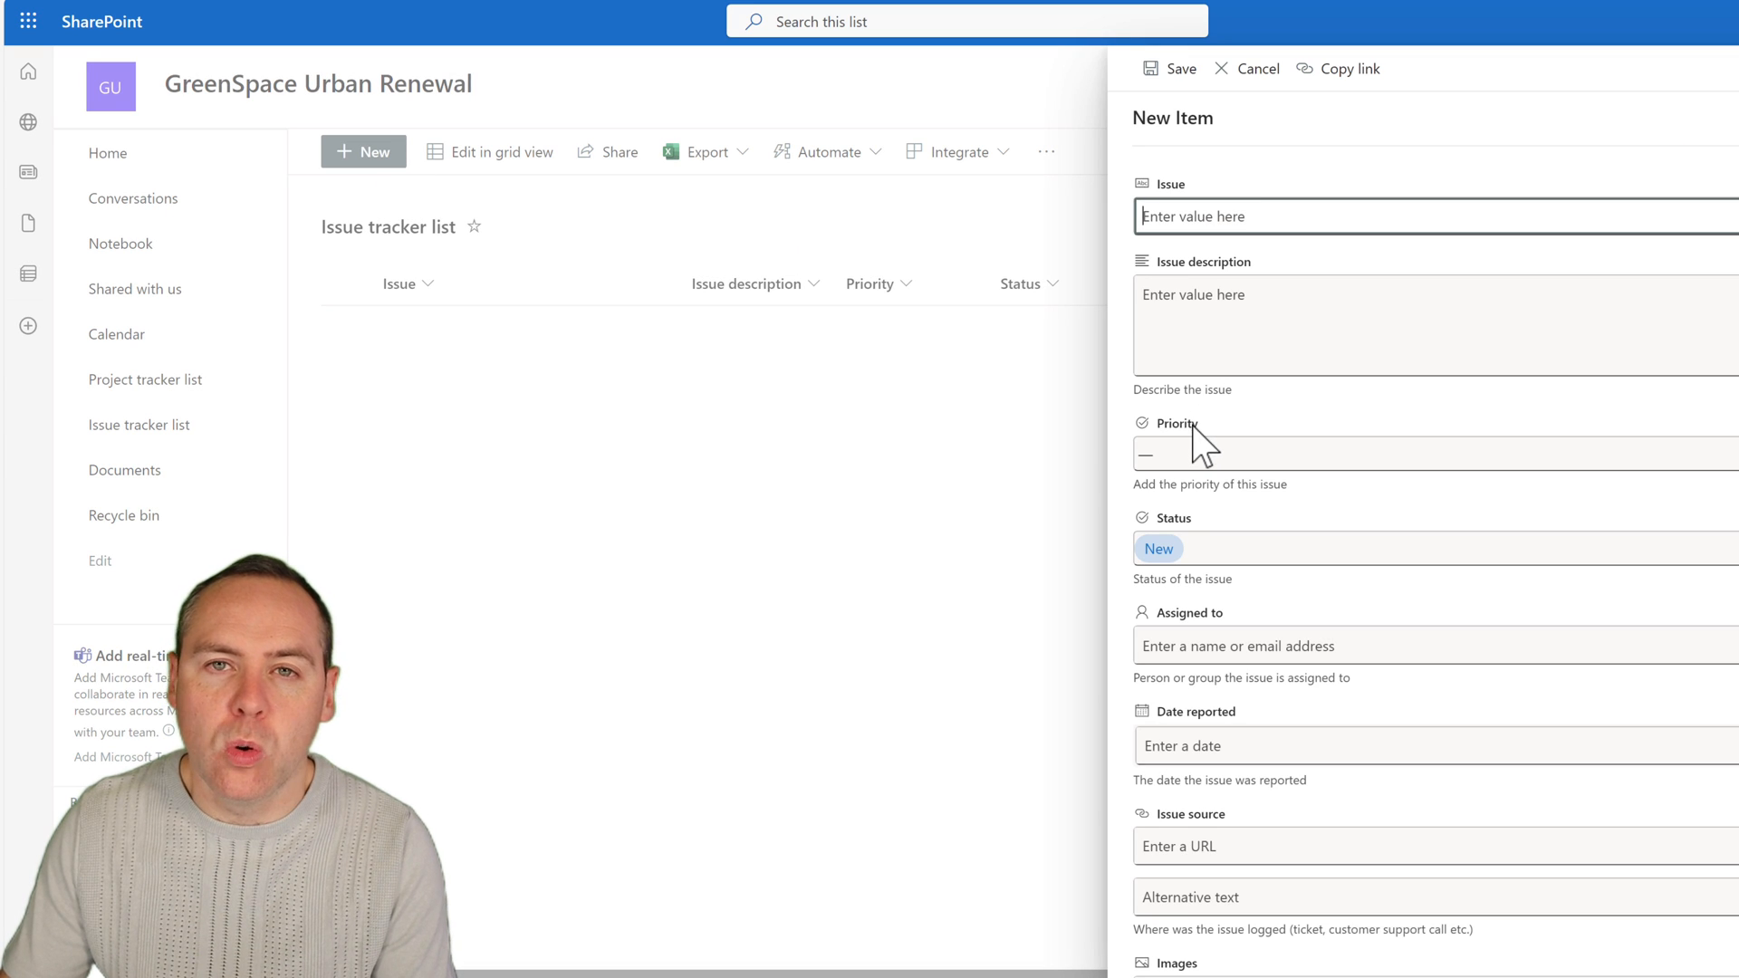
scroll(1197, 440, down, 3)
scroll(1197, 440, down, 1)
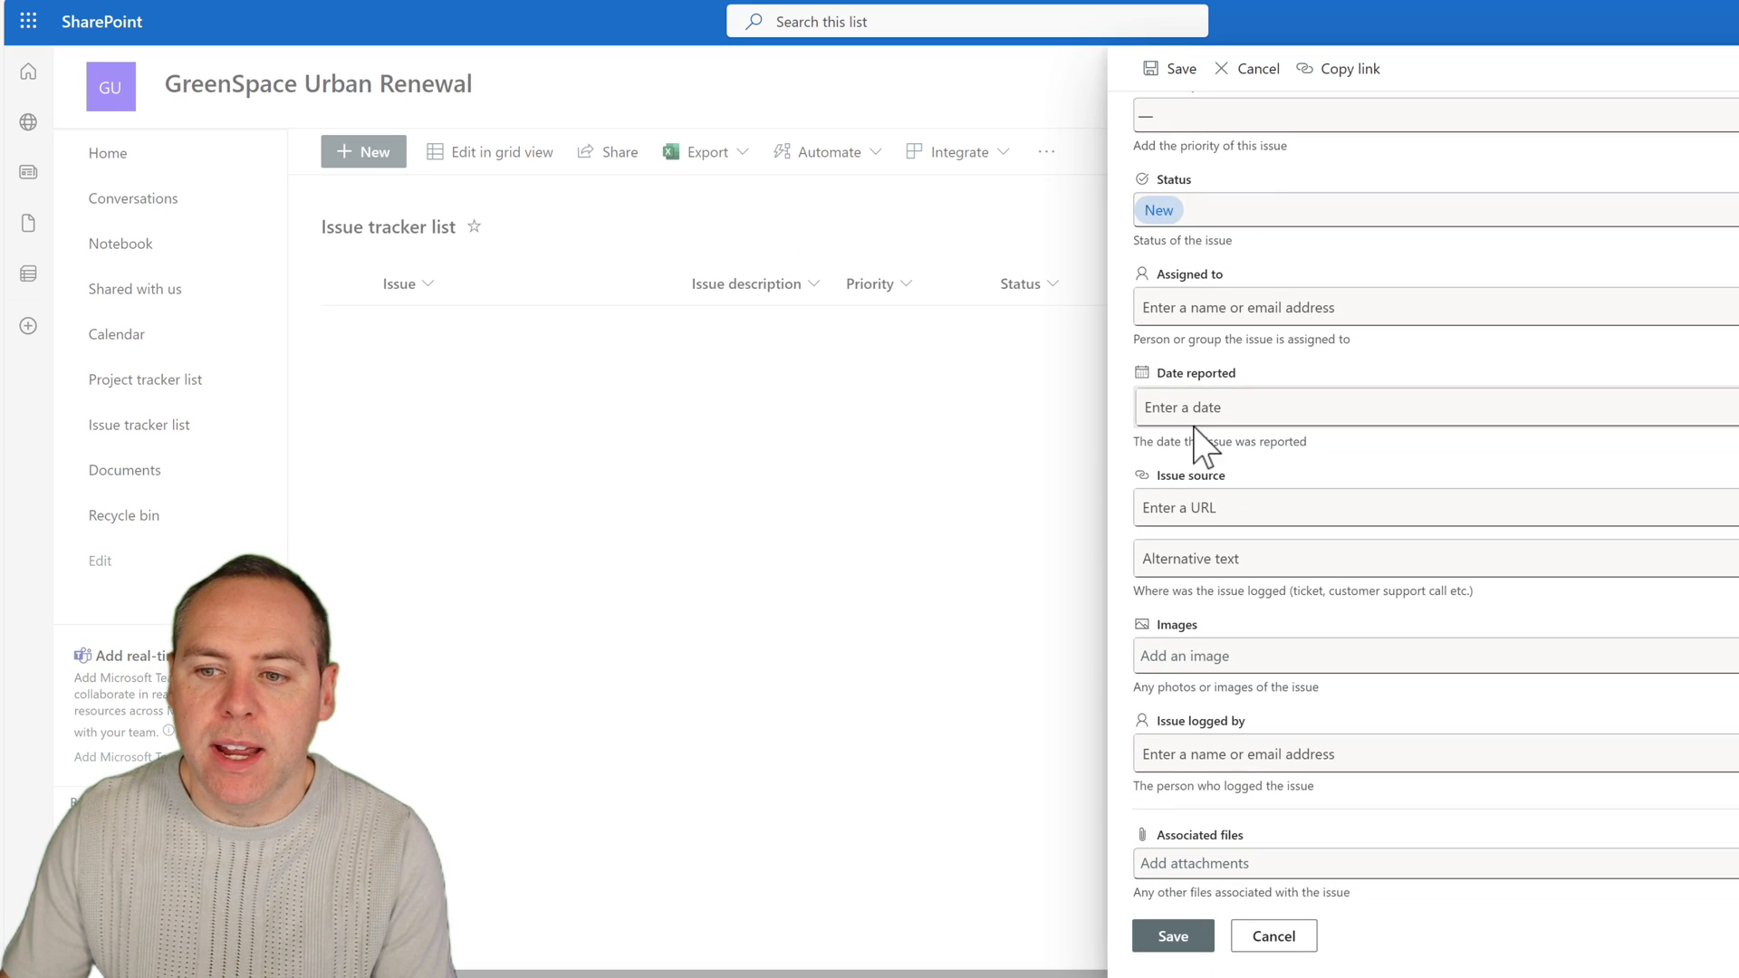
scroll(1204, 424, up, 4)
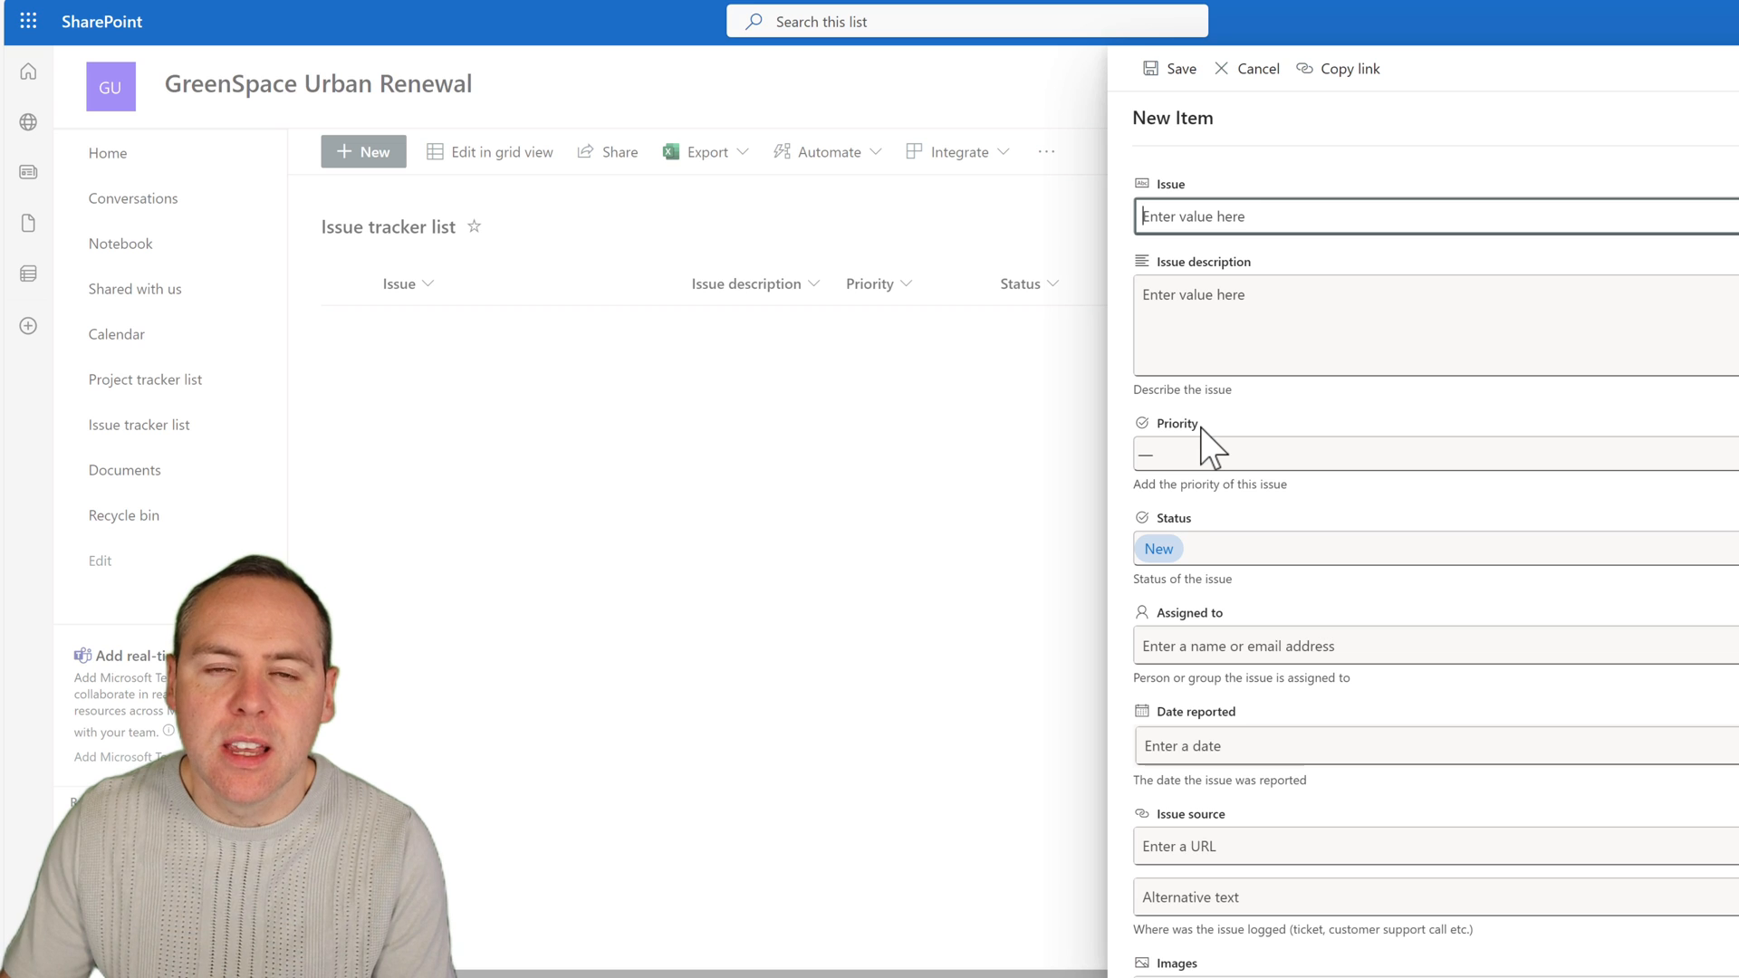
click(1734, 69)
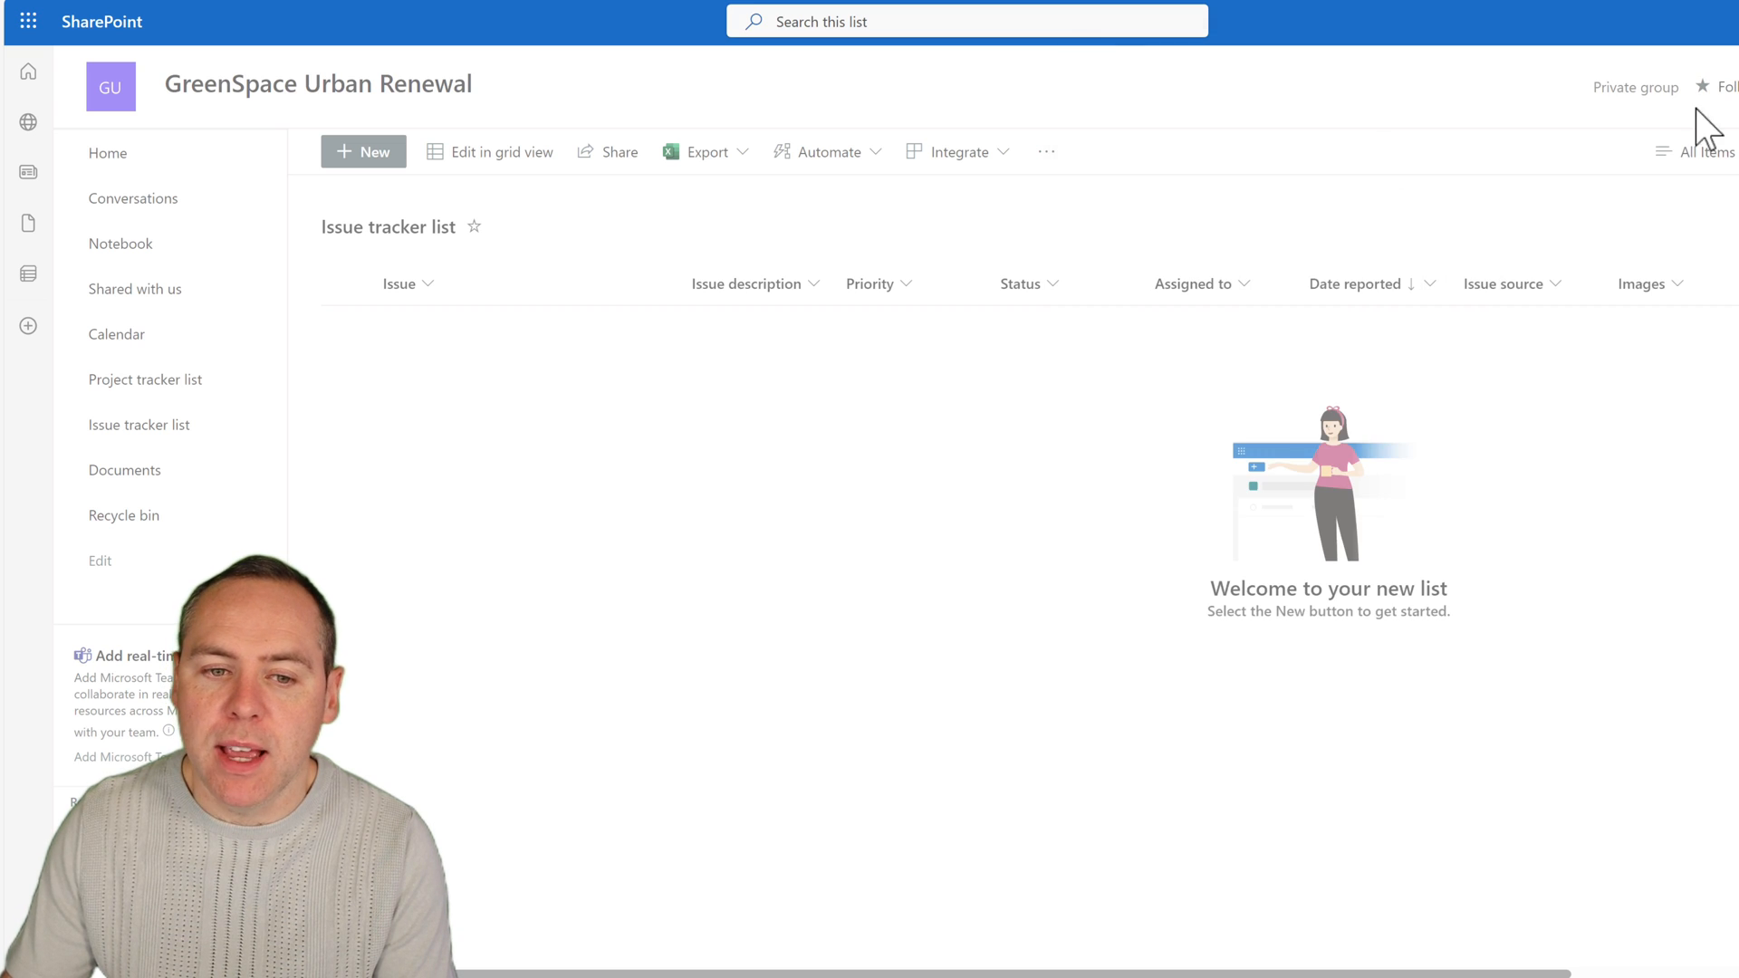
Open the Project tracker list and decline adding its Due date reminder flow.
click(194, 380)
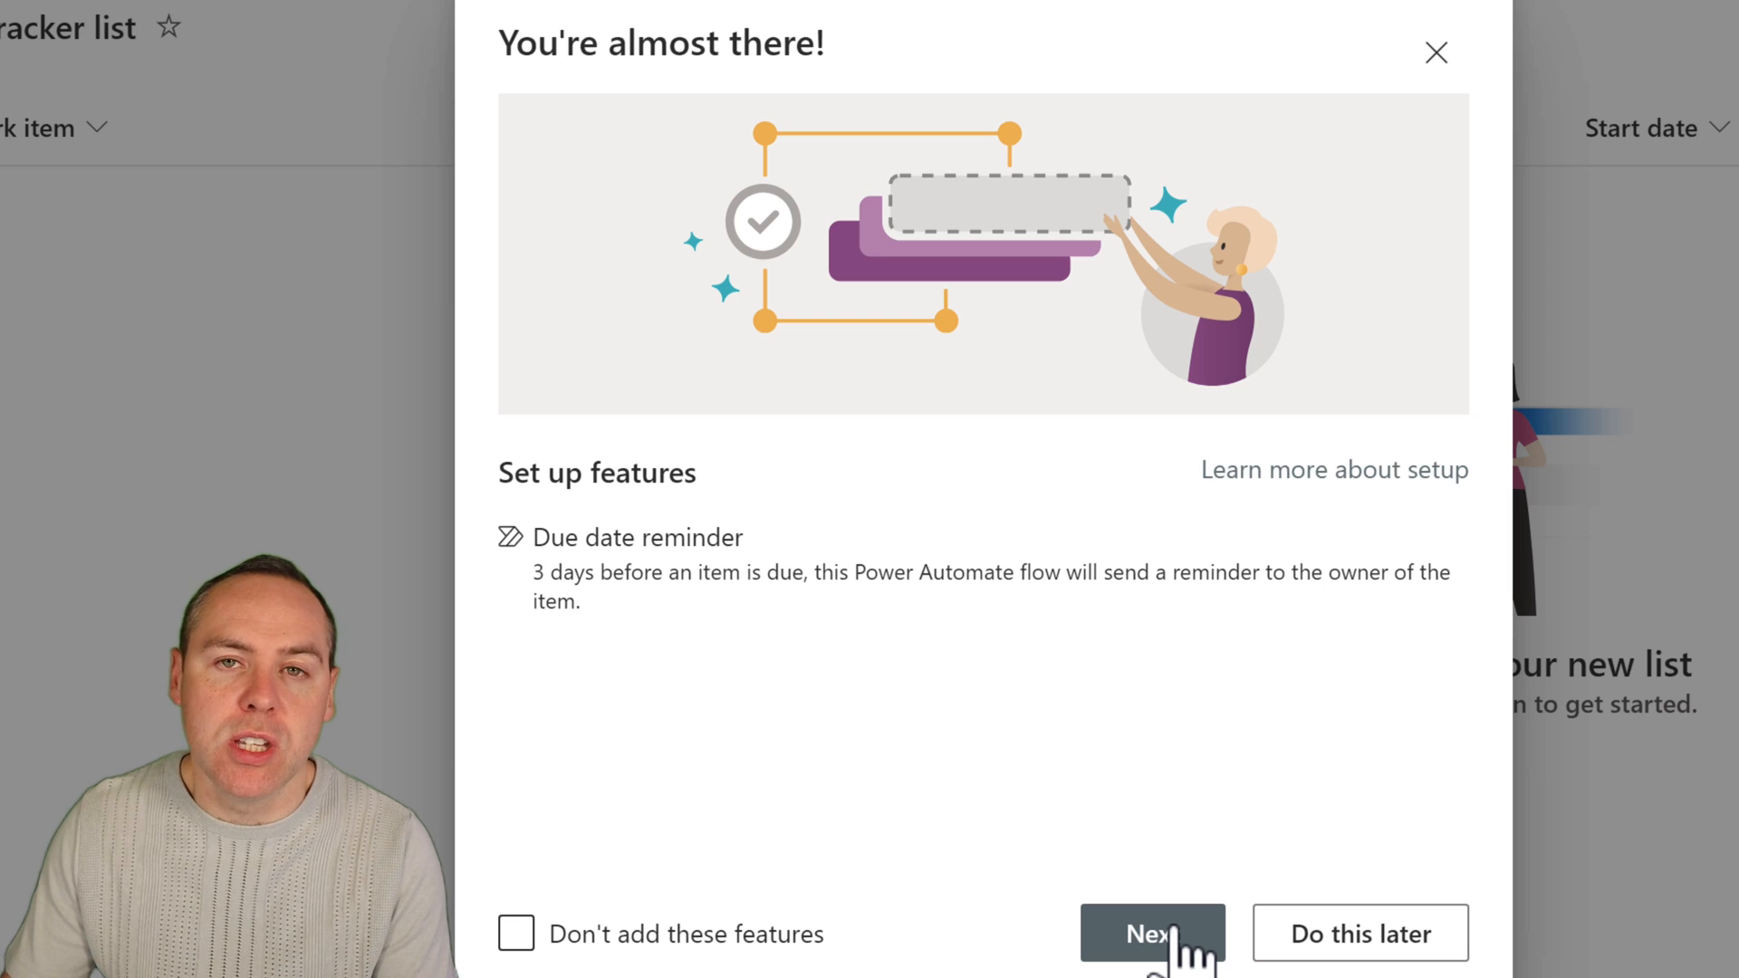
click(752, 935)
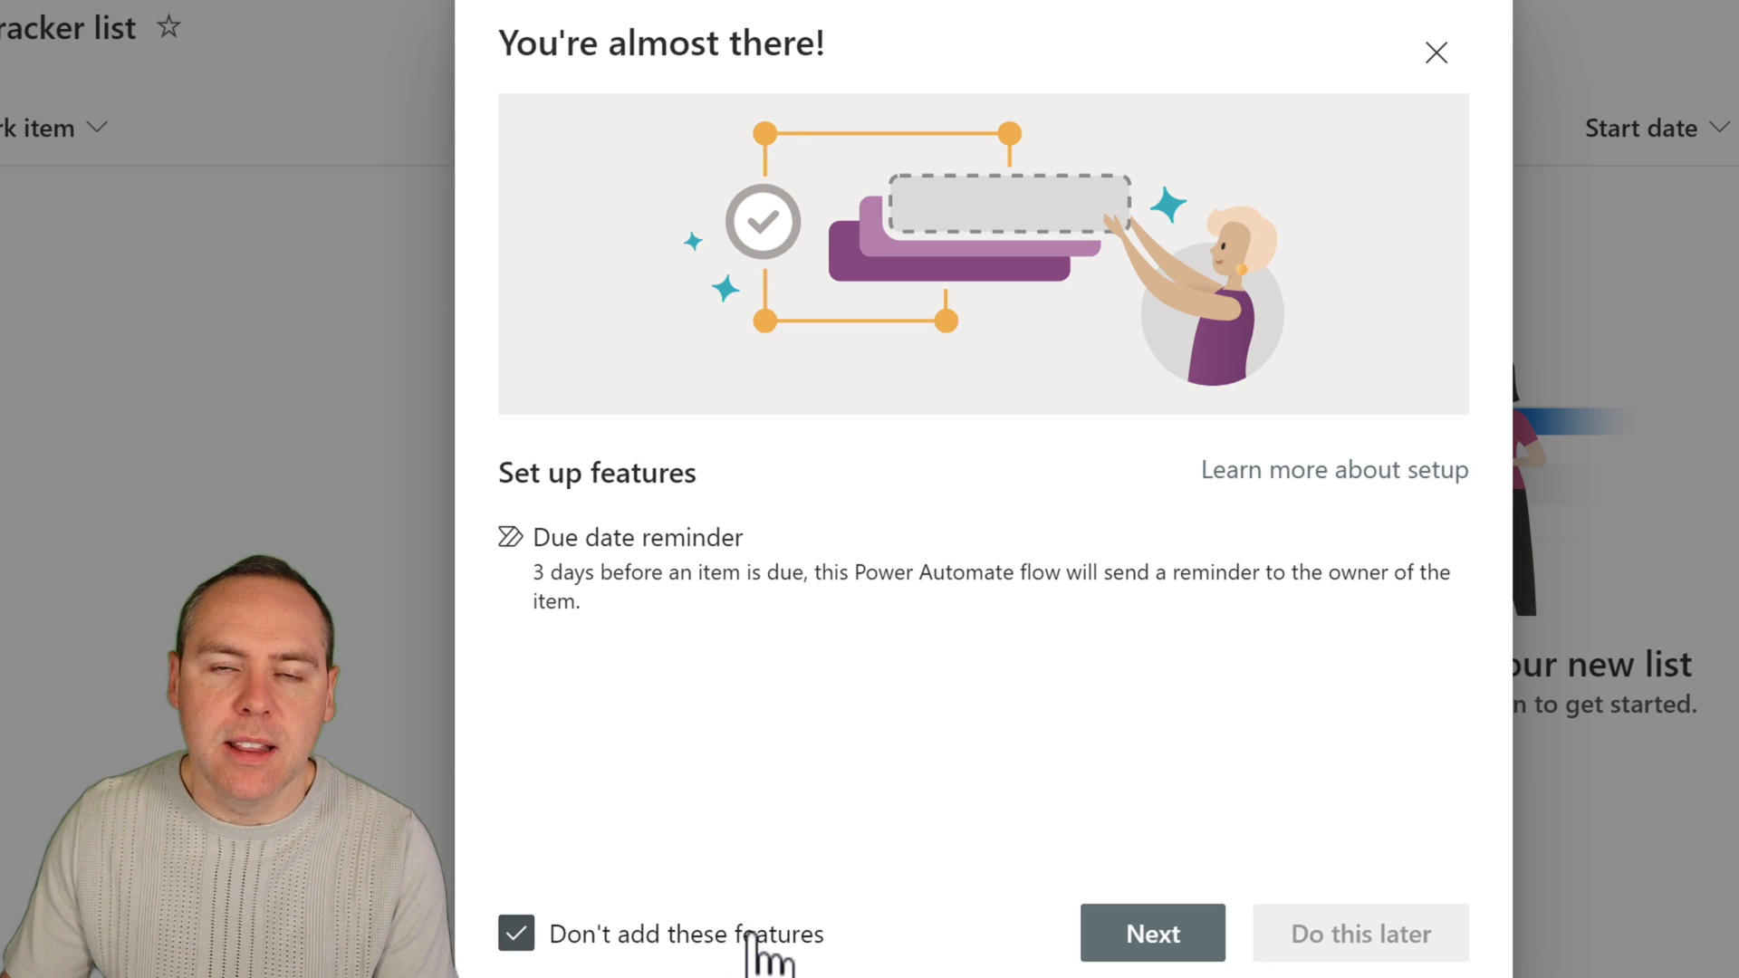
click(1134, 943)
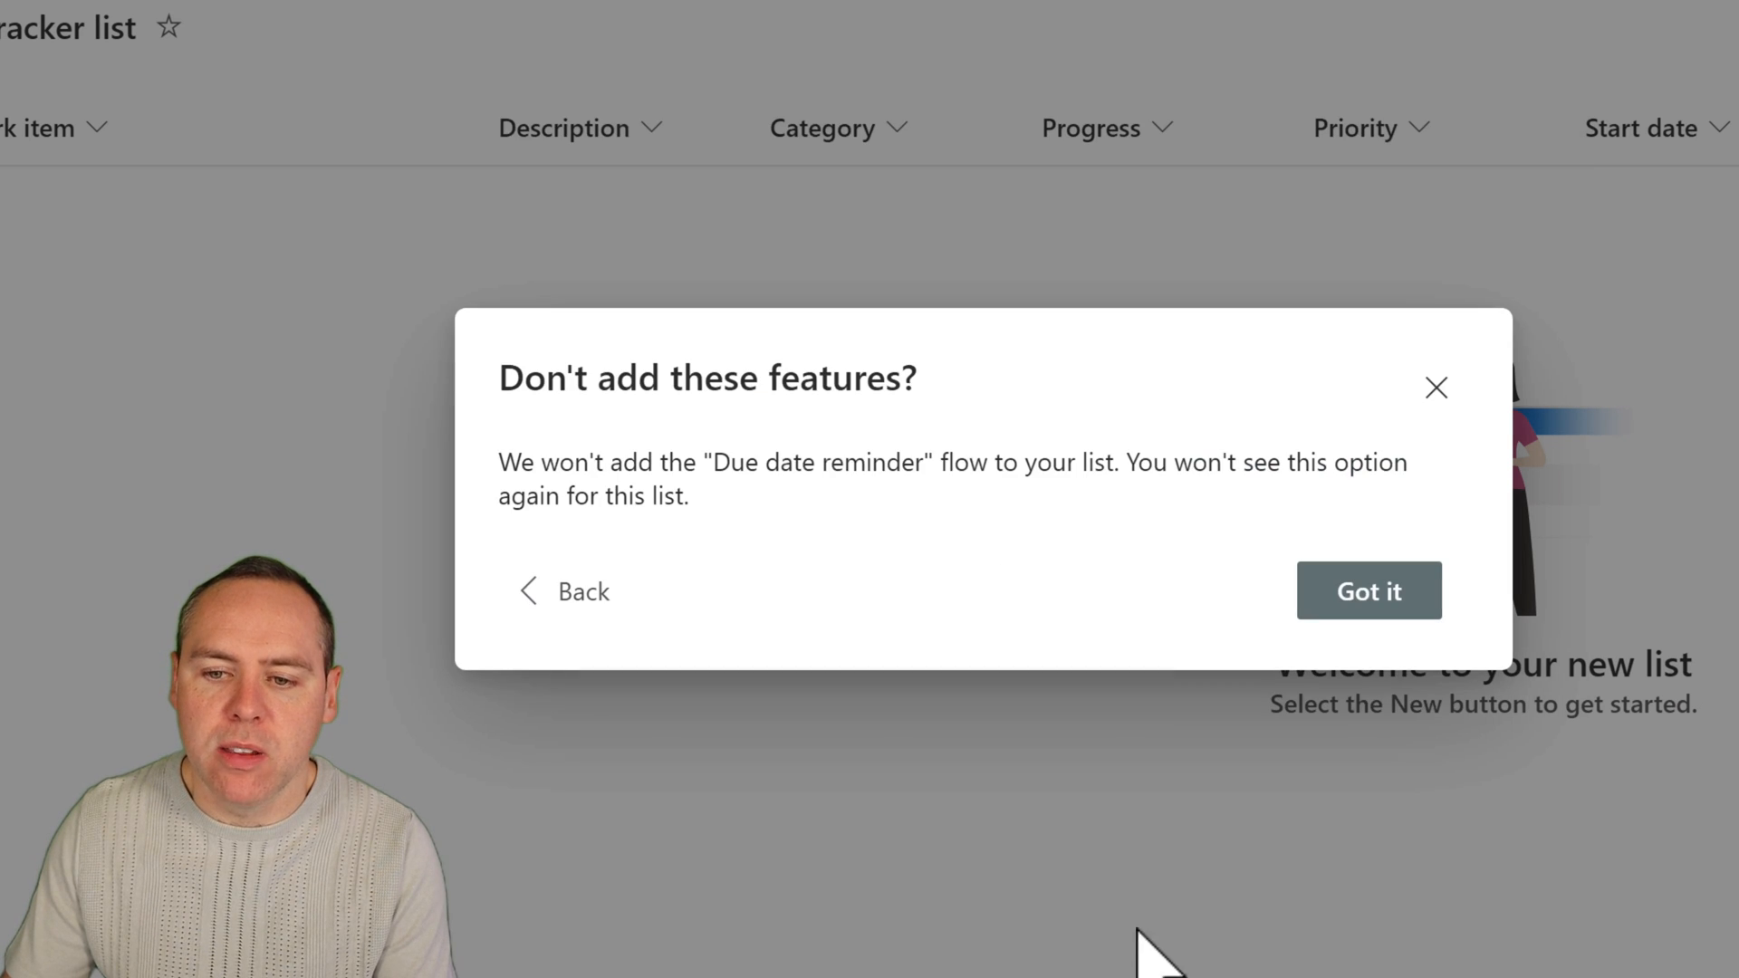
click(1386, 591)
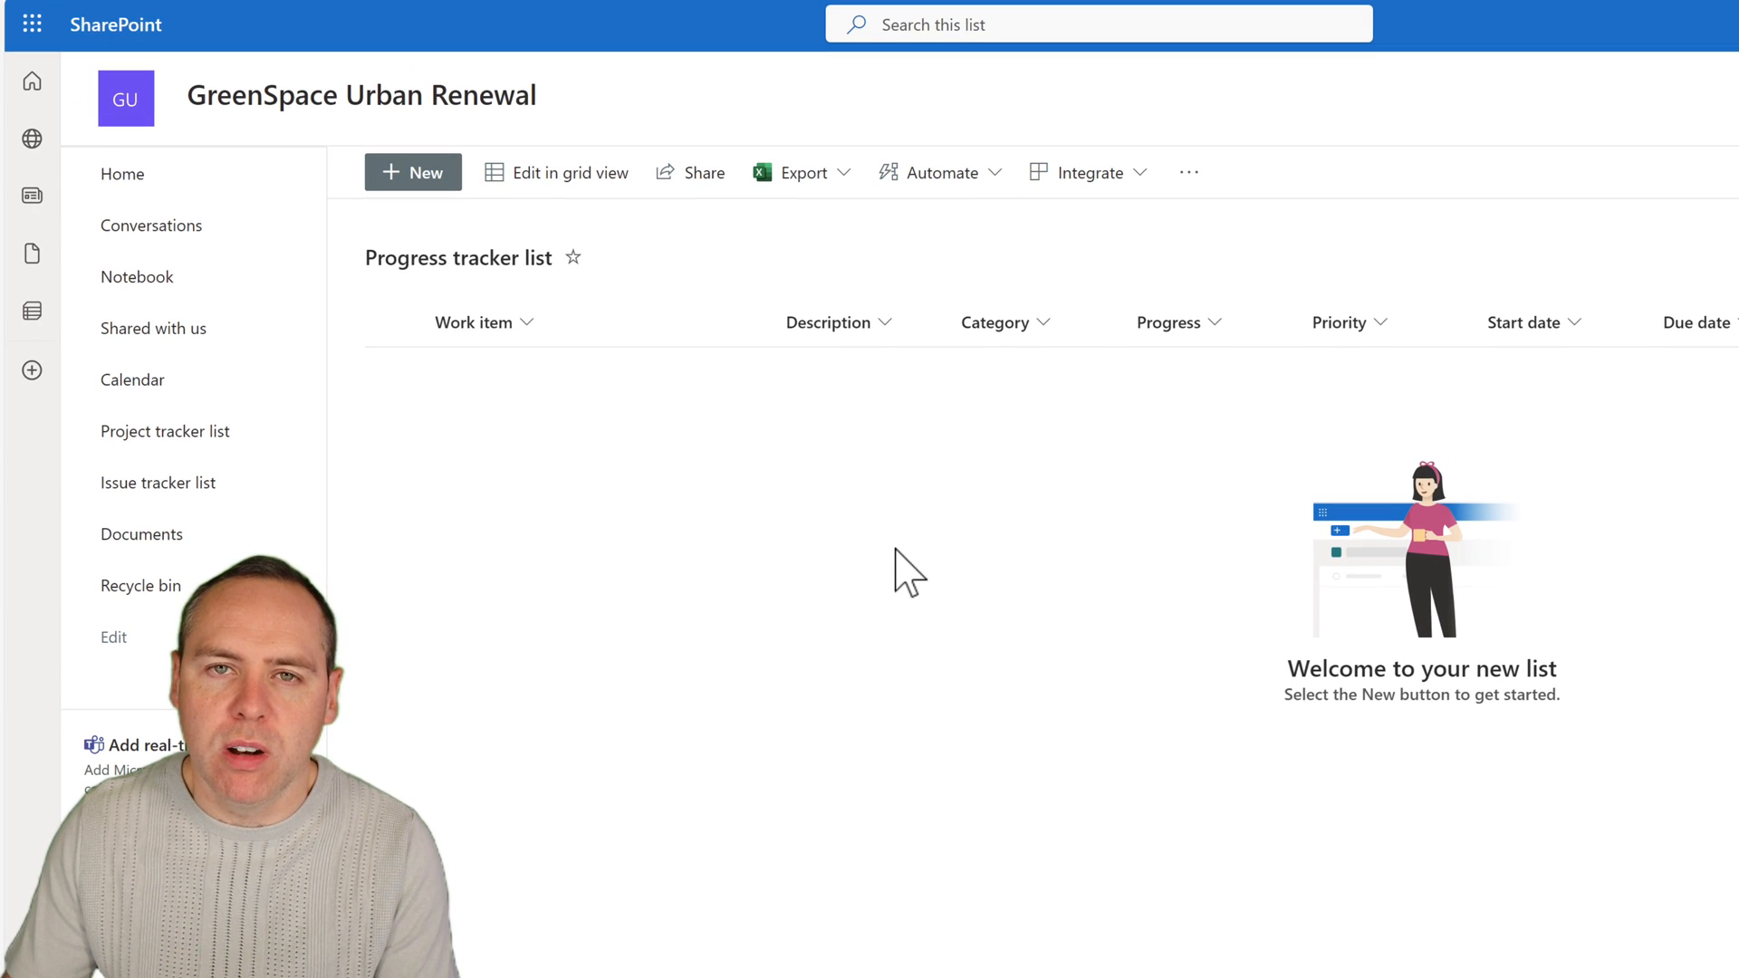
Examine the Progress and Category fields in the progress tracker's new item form, and close it without saving.
click(424, 177)
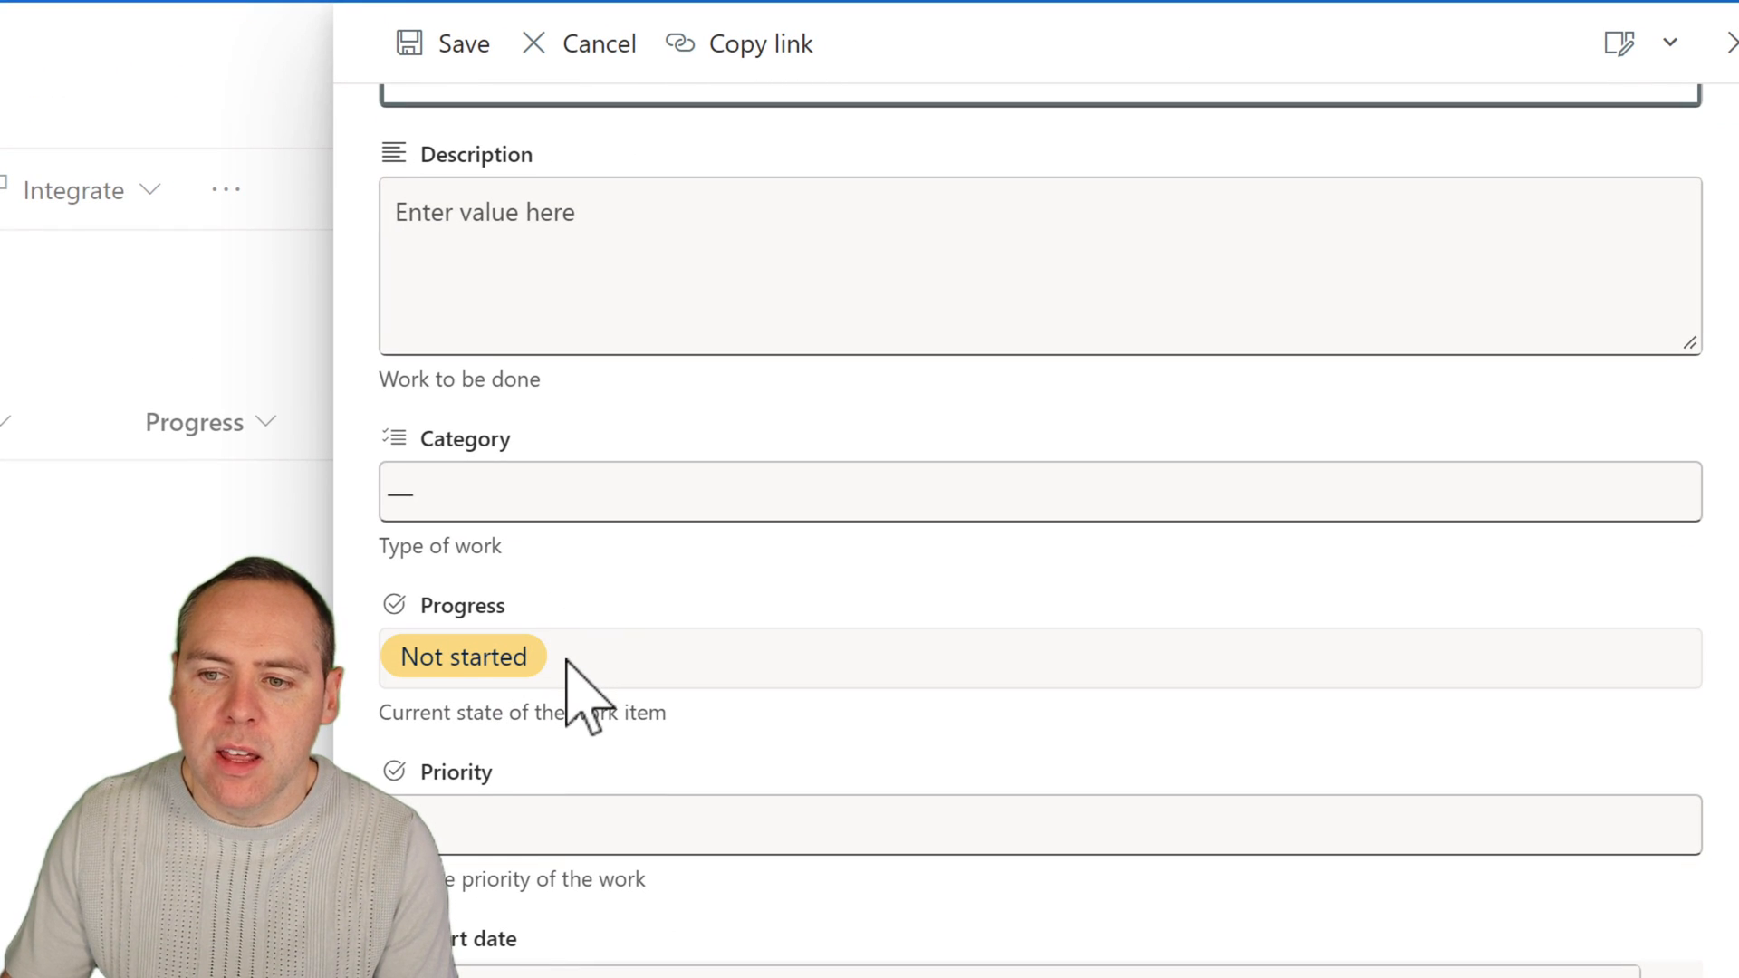
click(571, 673)
click(584, 579)
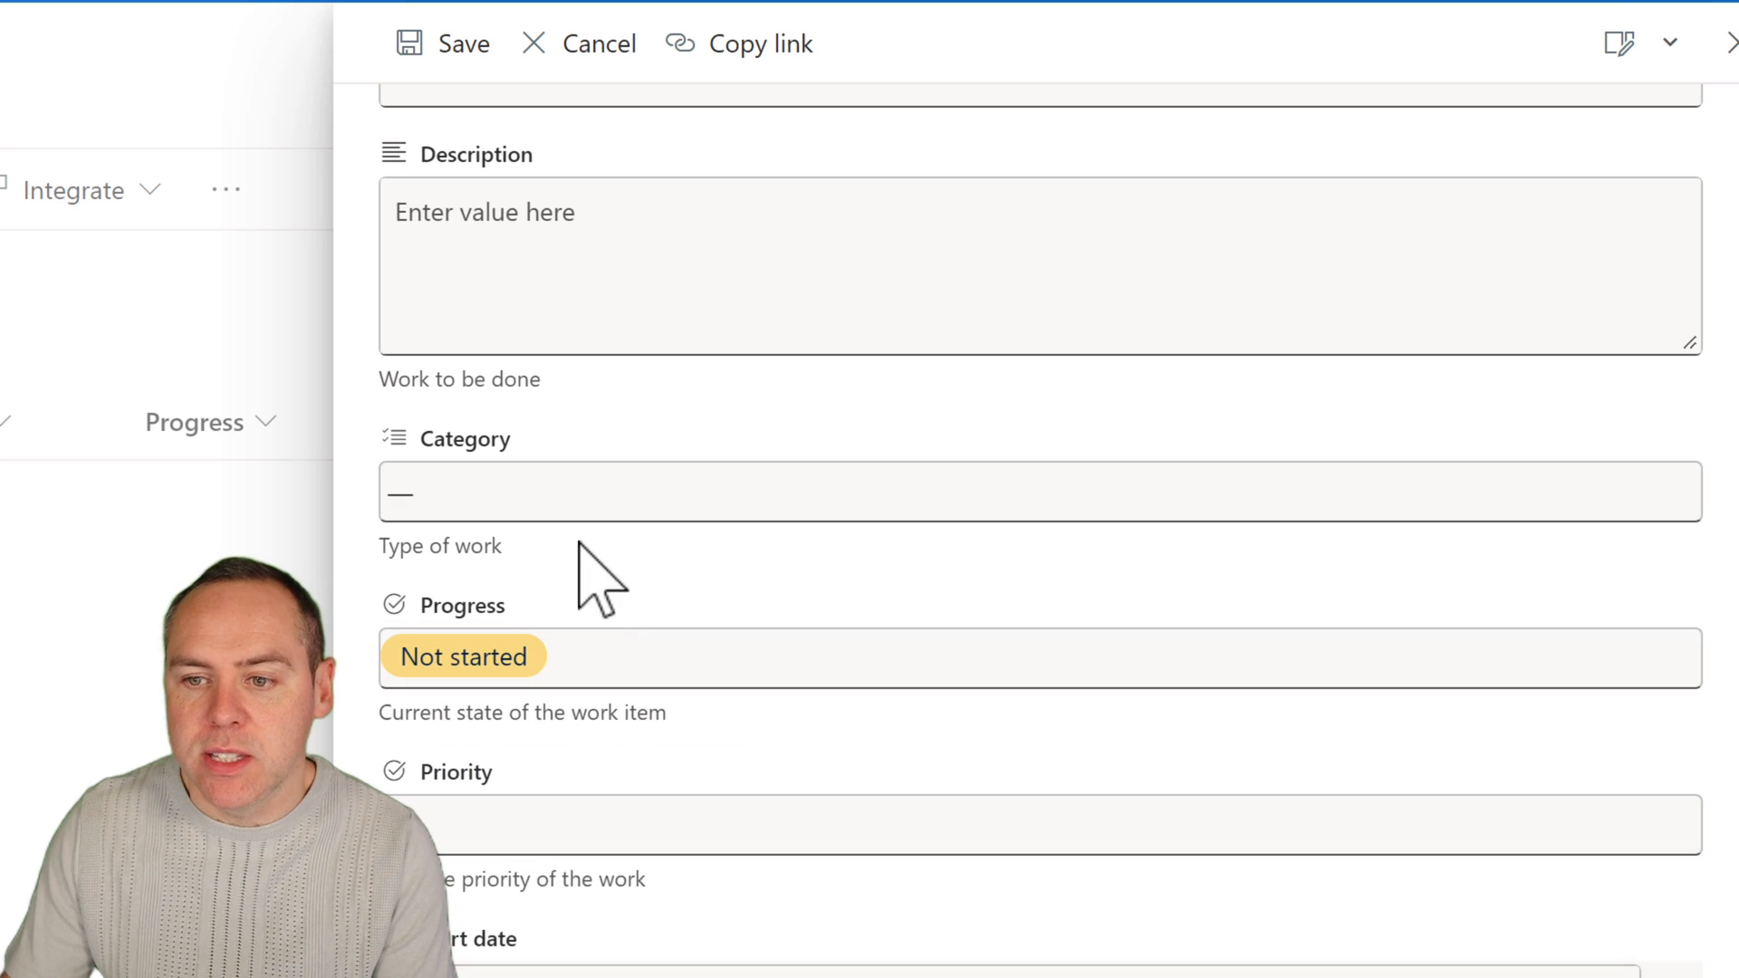
click(563, 496)
scroll(435, 761, down, 1)
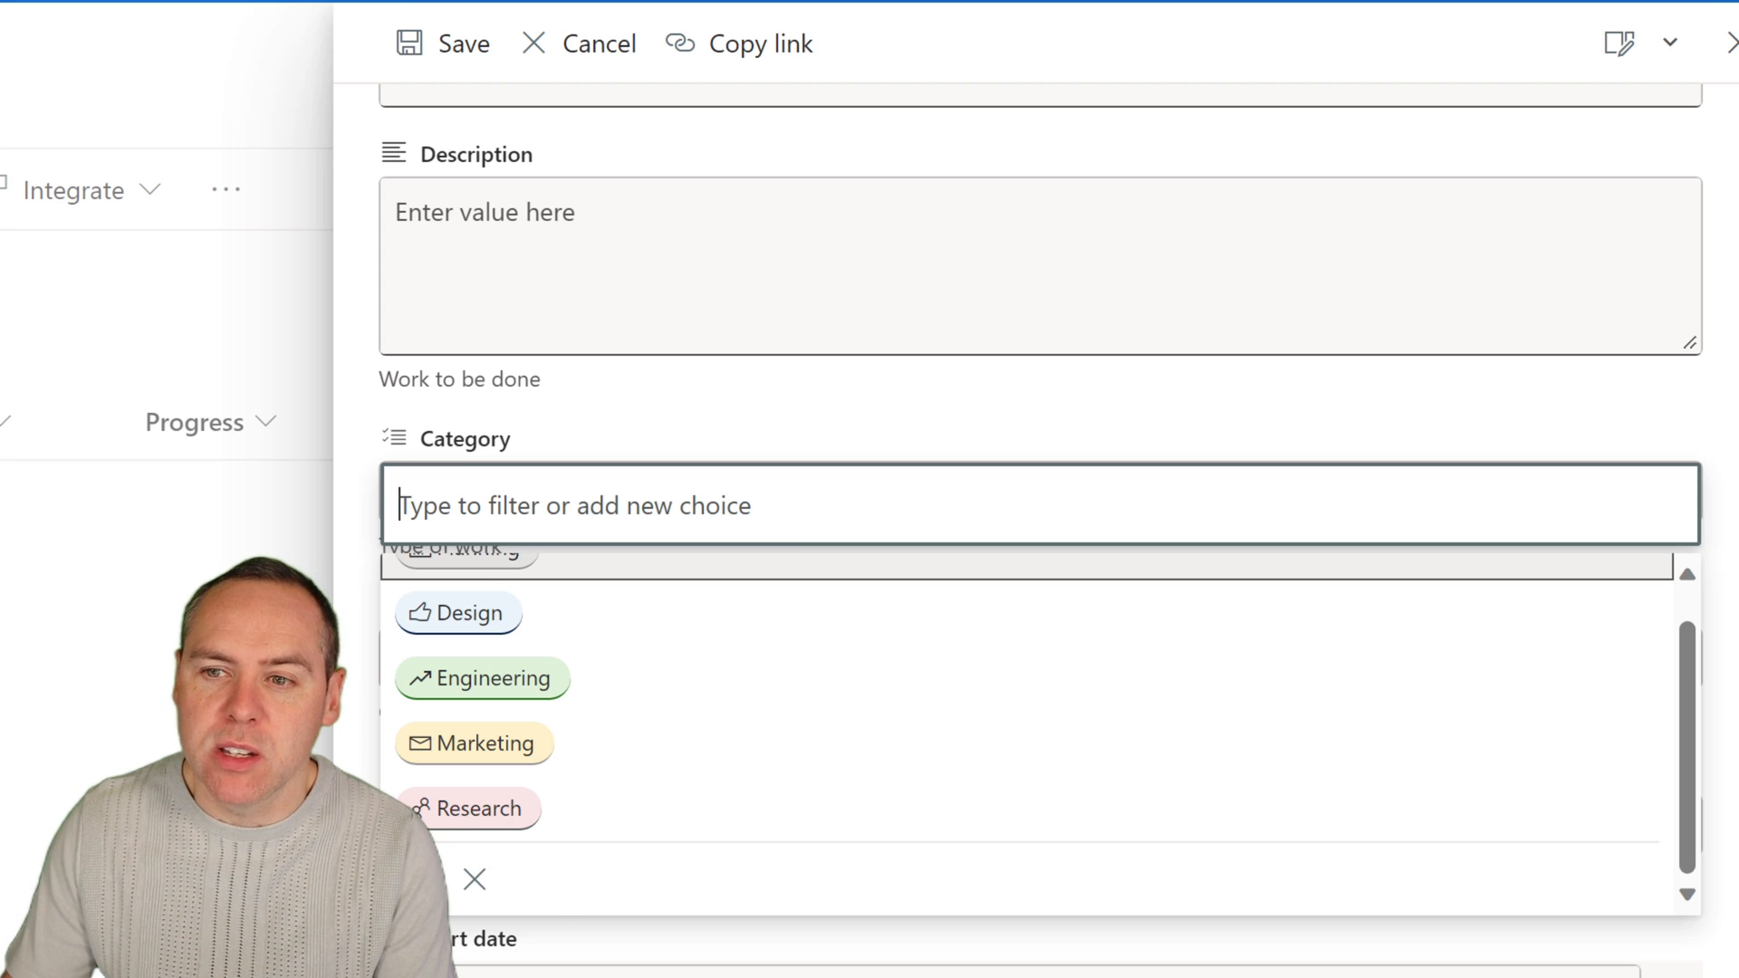
scroll(1040, 530, up, 3)
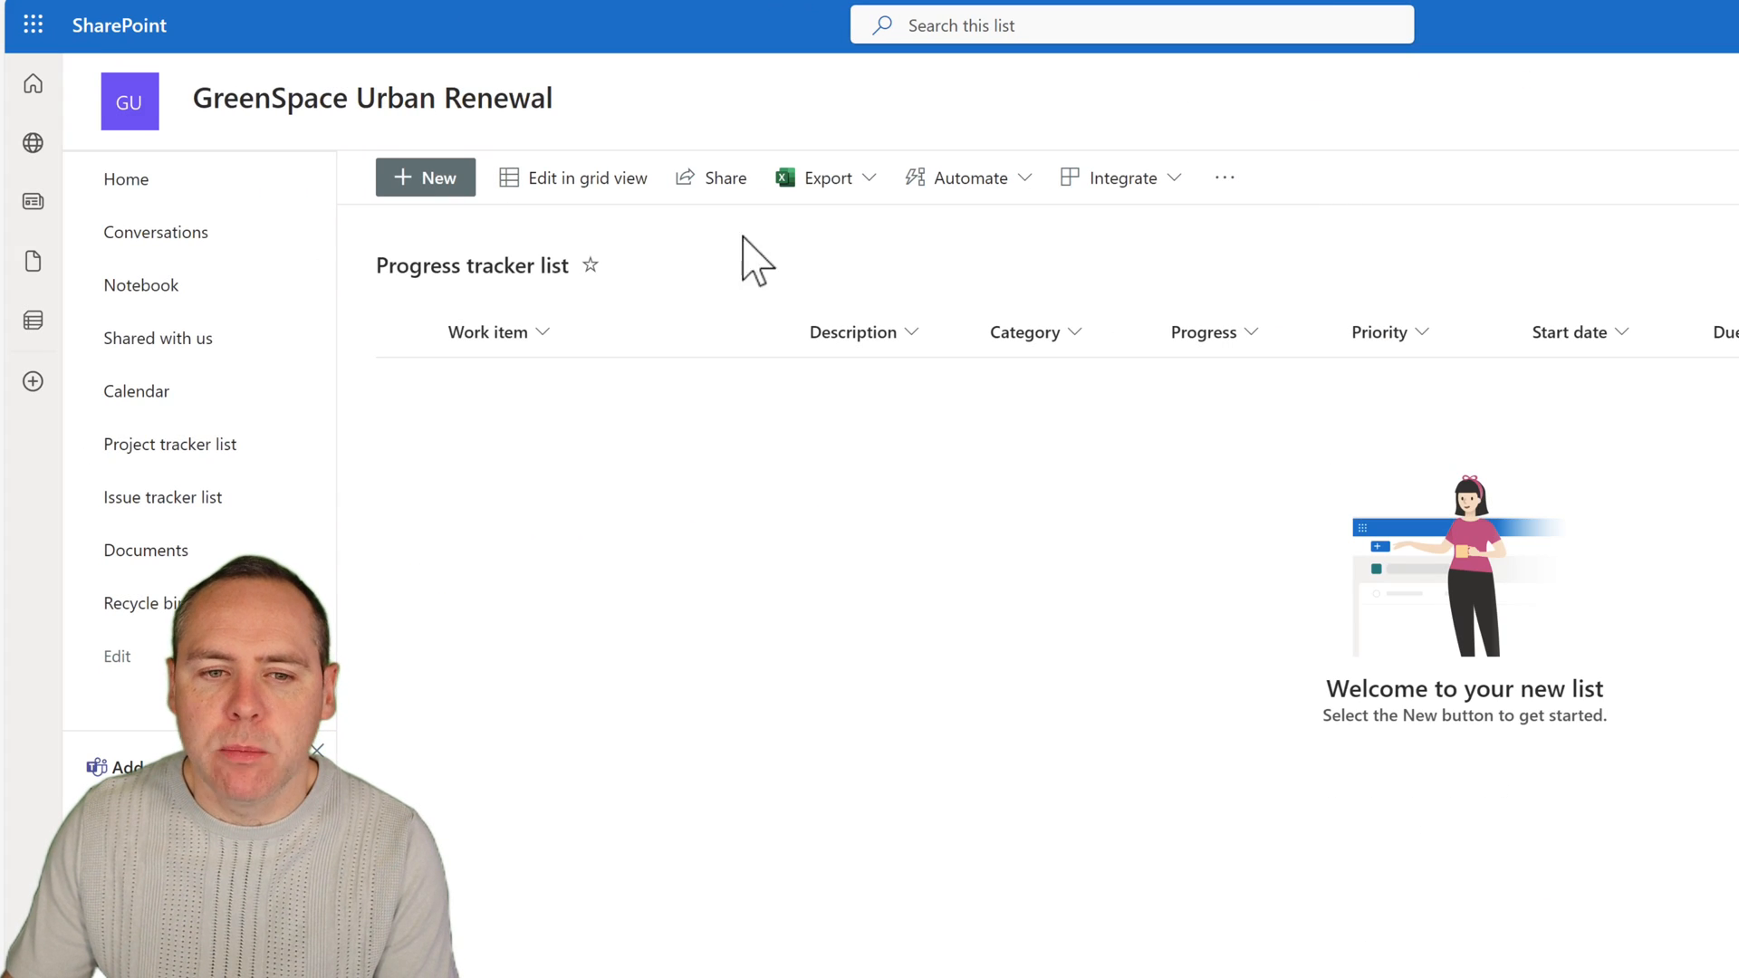
Open the site's calendar and return to the project home page.
click(205, 391)
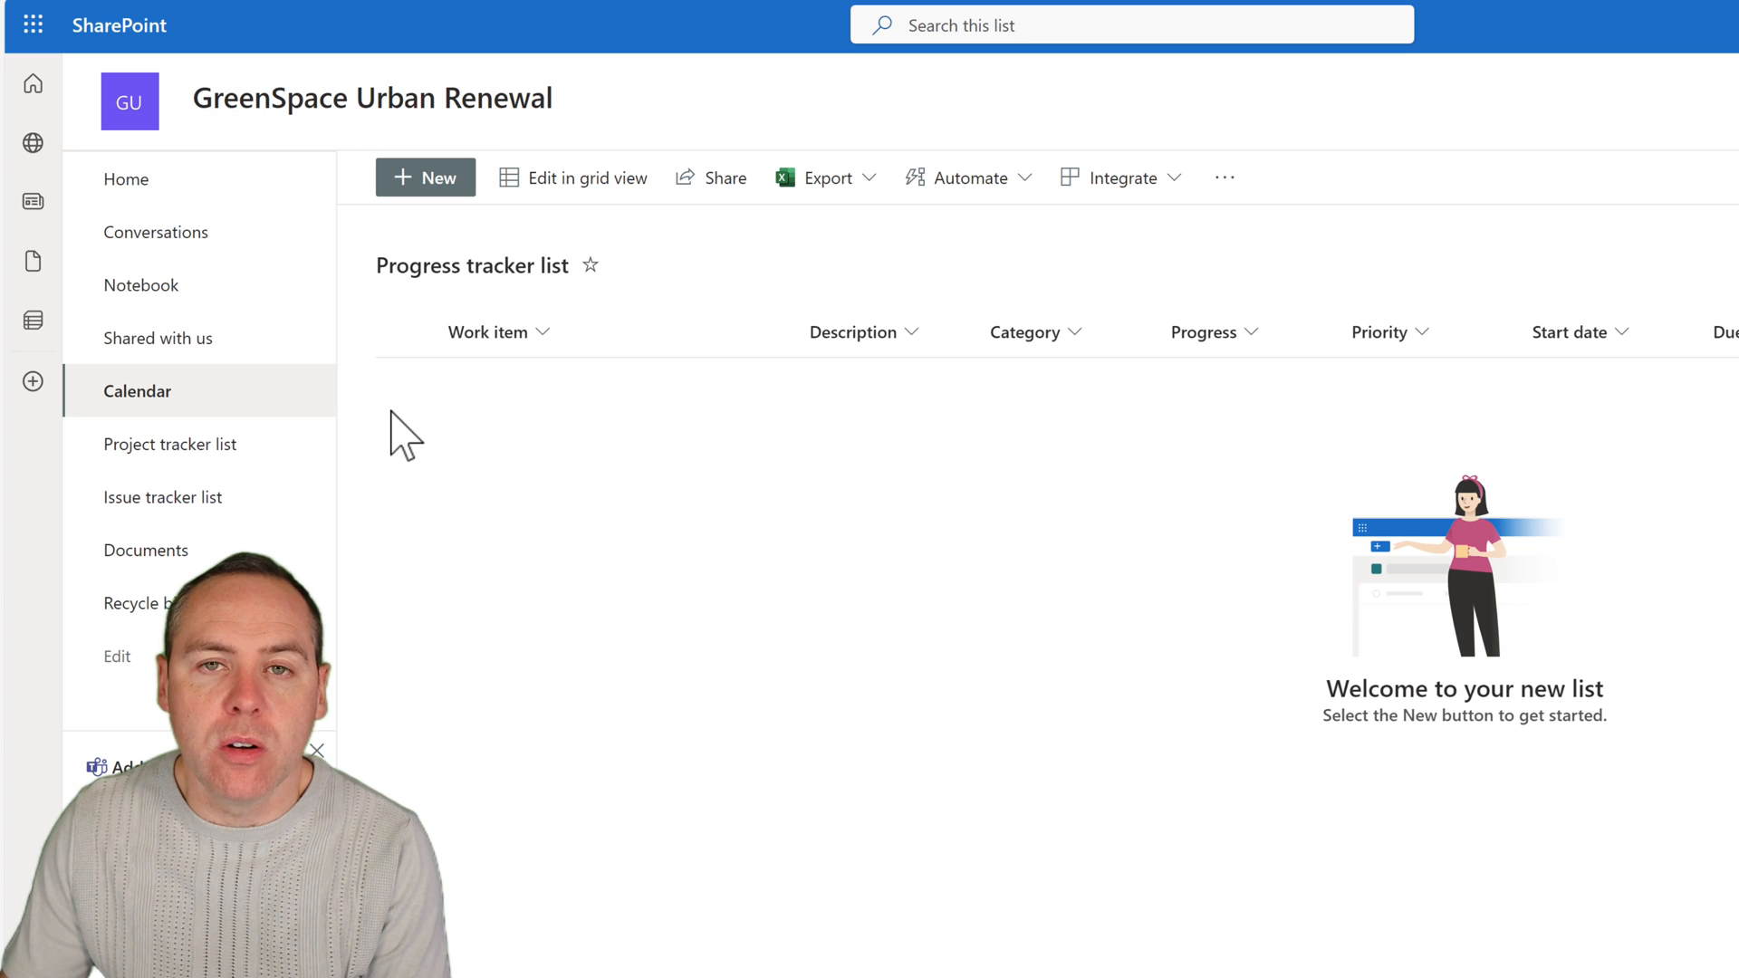
click(201, 288)
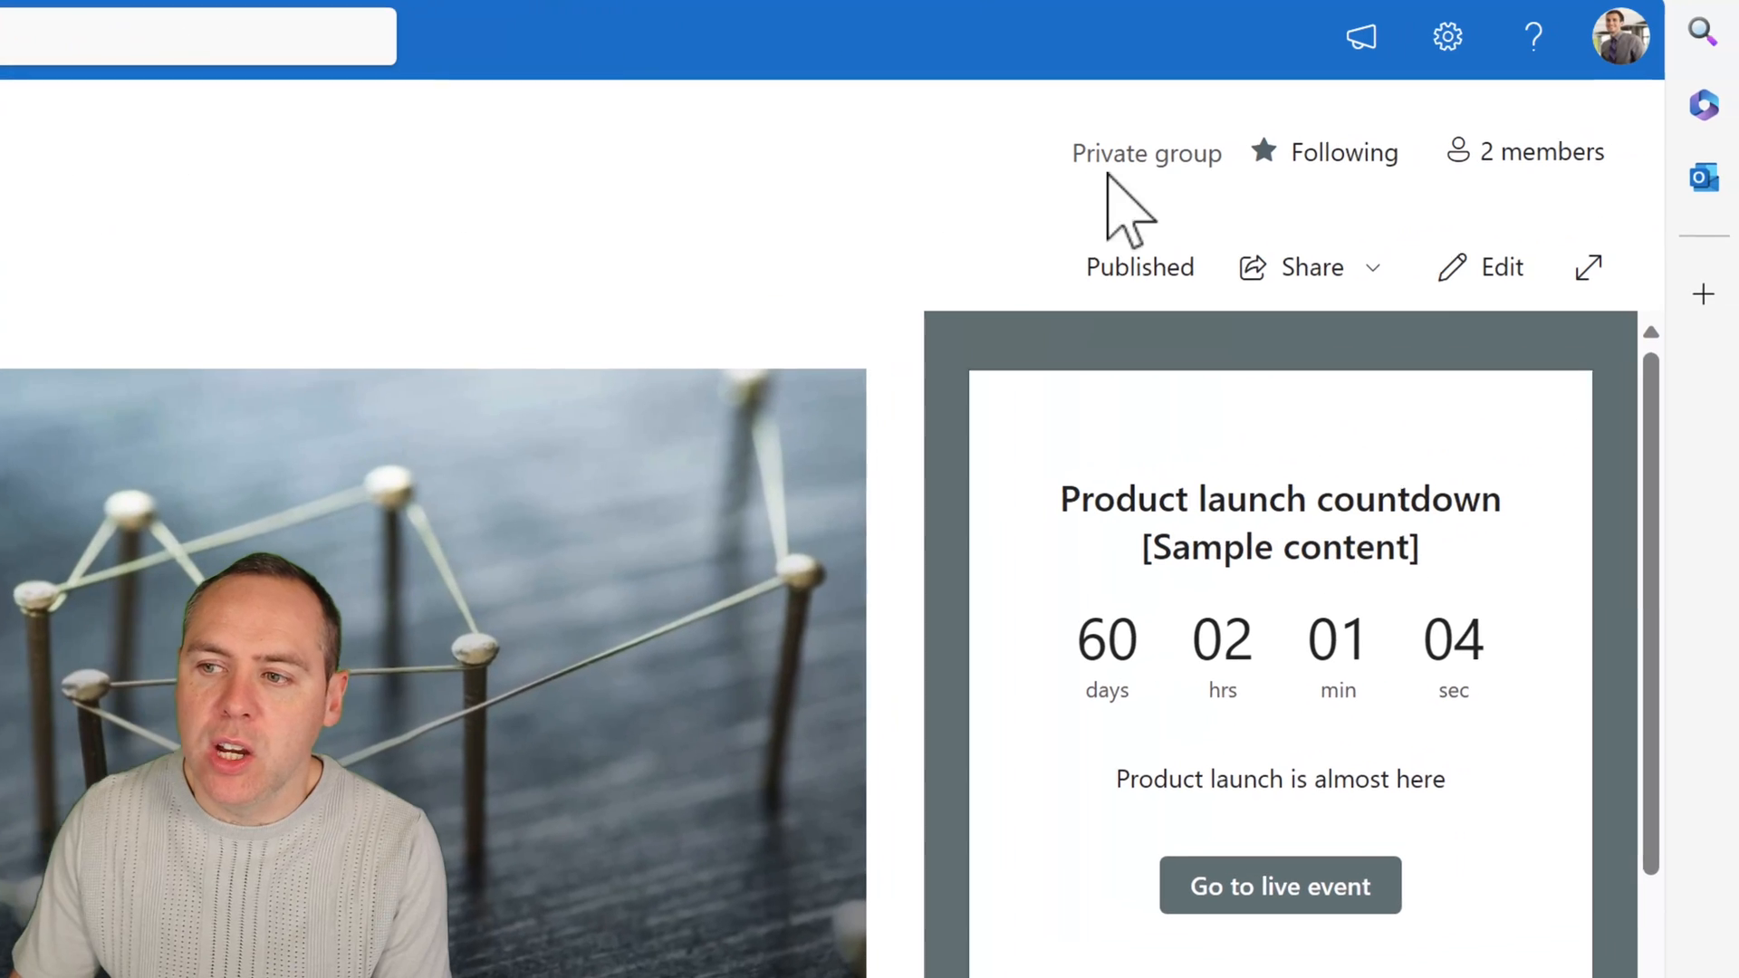
Put the home page into edit mode and set the Hero web part's tile layout to One tile.
click(1452, 263)
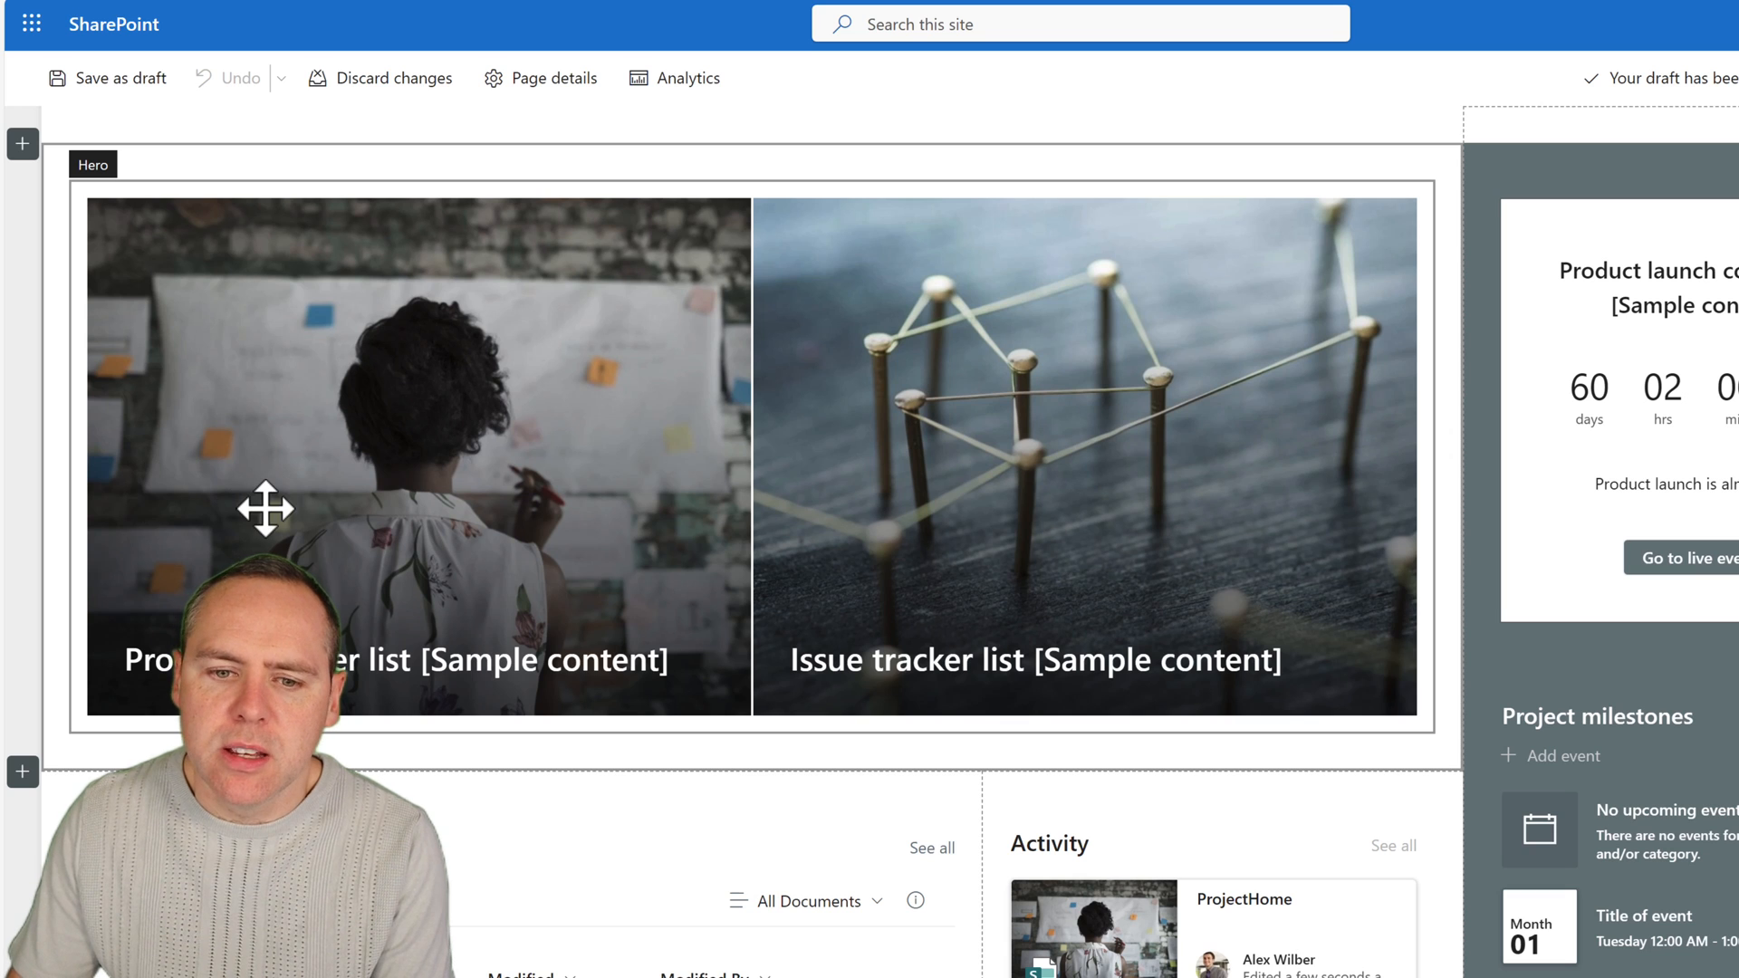
scroll(288, 513, down, 2)
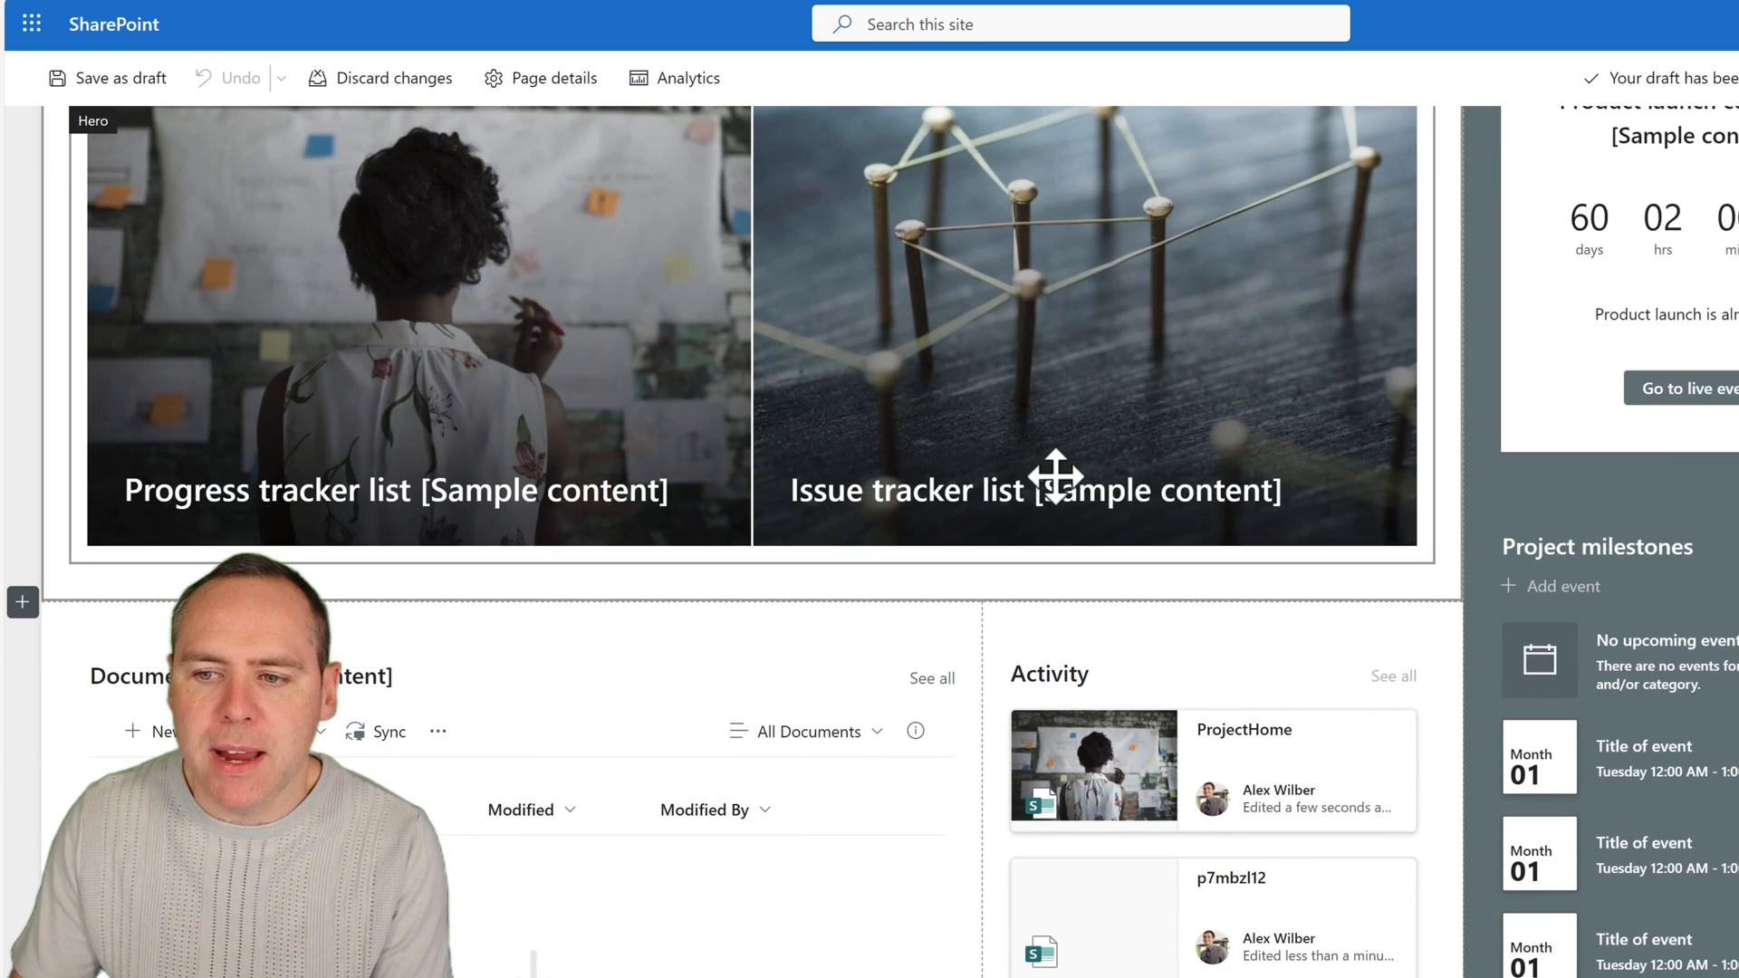
scroll(552, 442, up, 2)
click(547, 443)
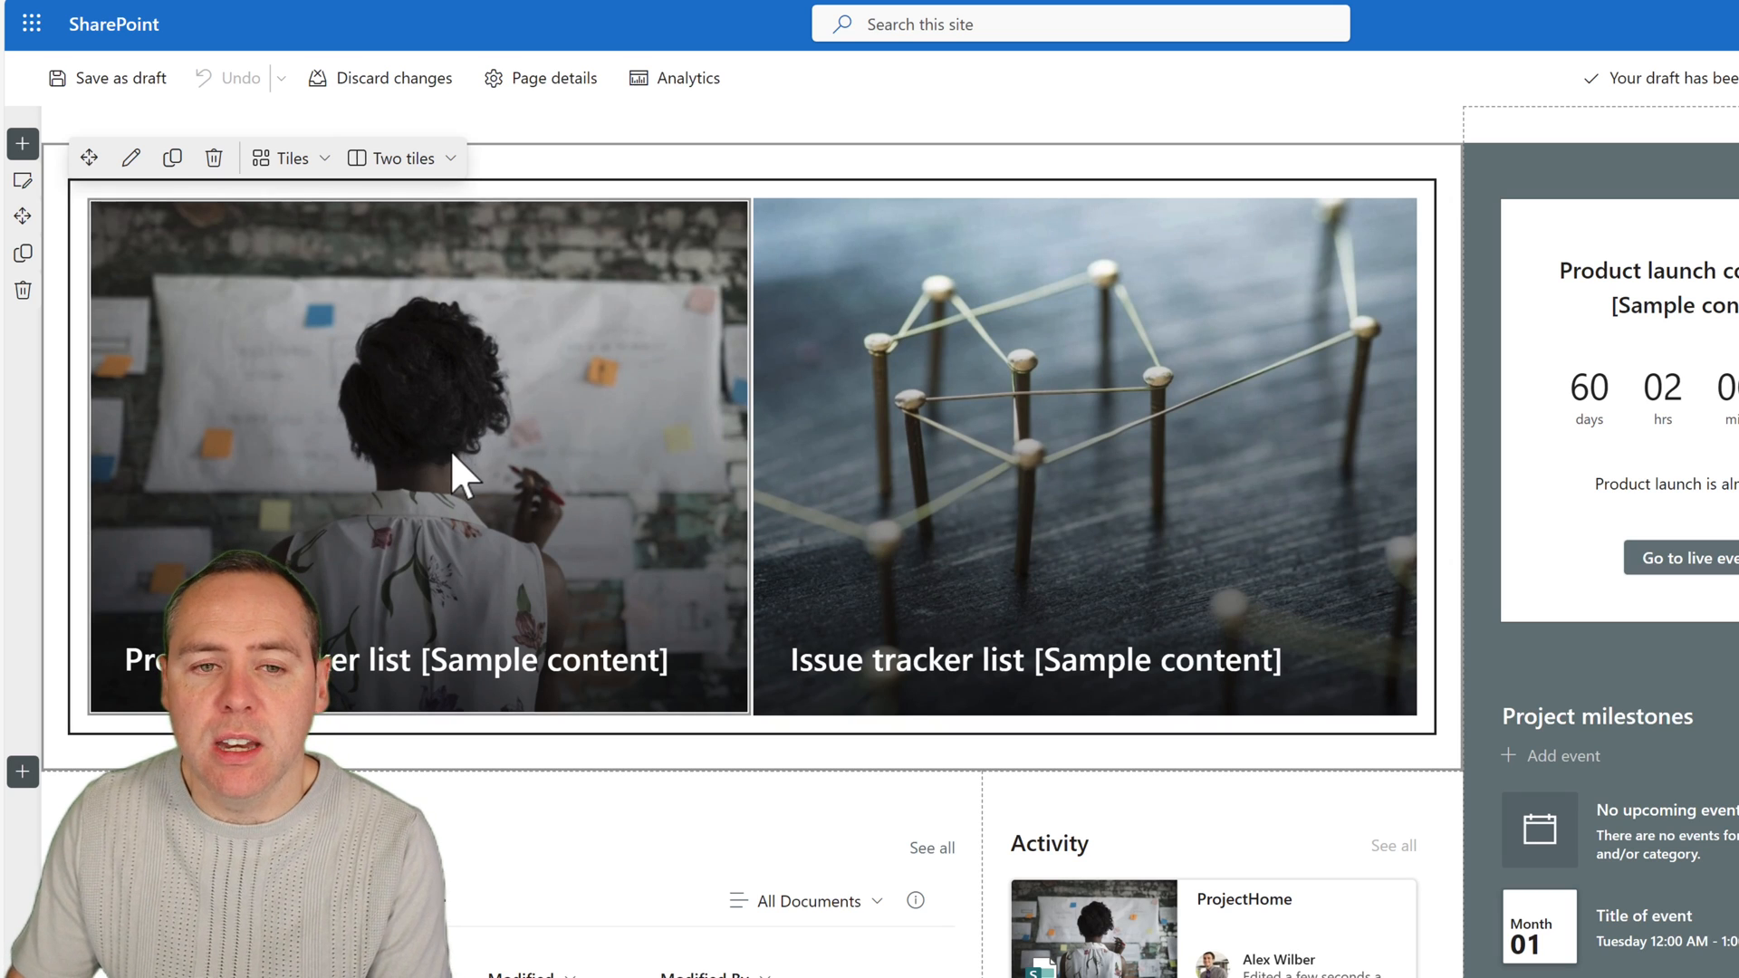
click(132, 164)
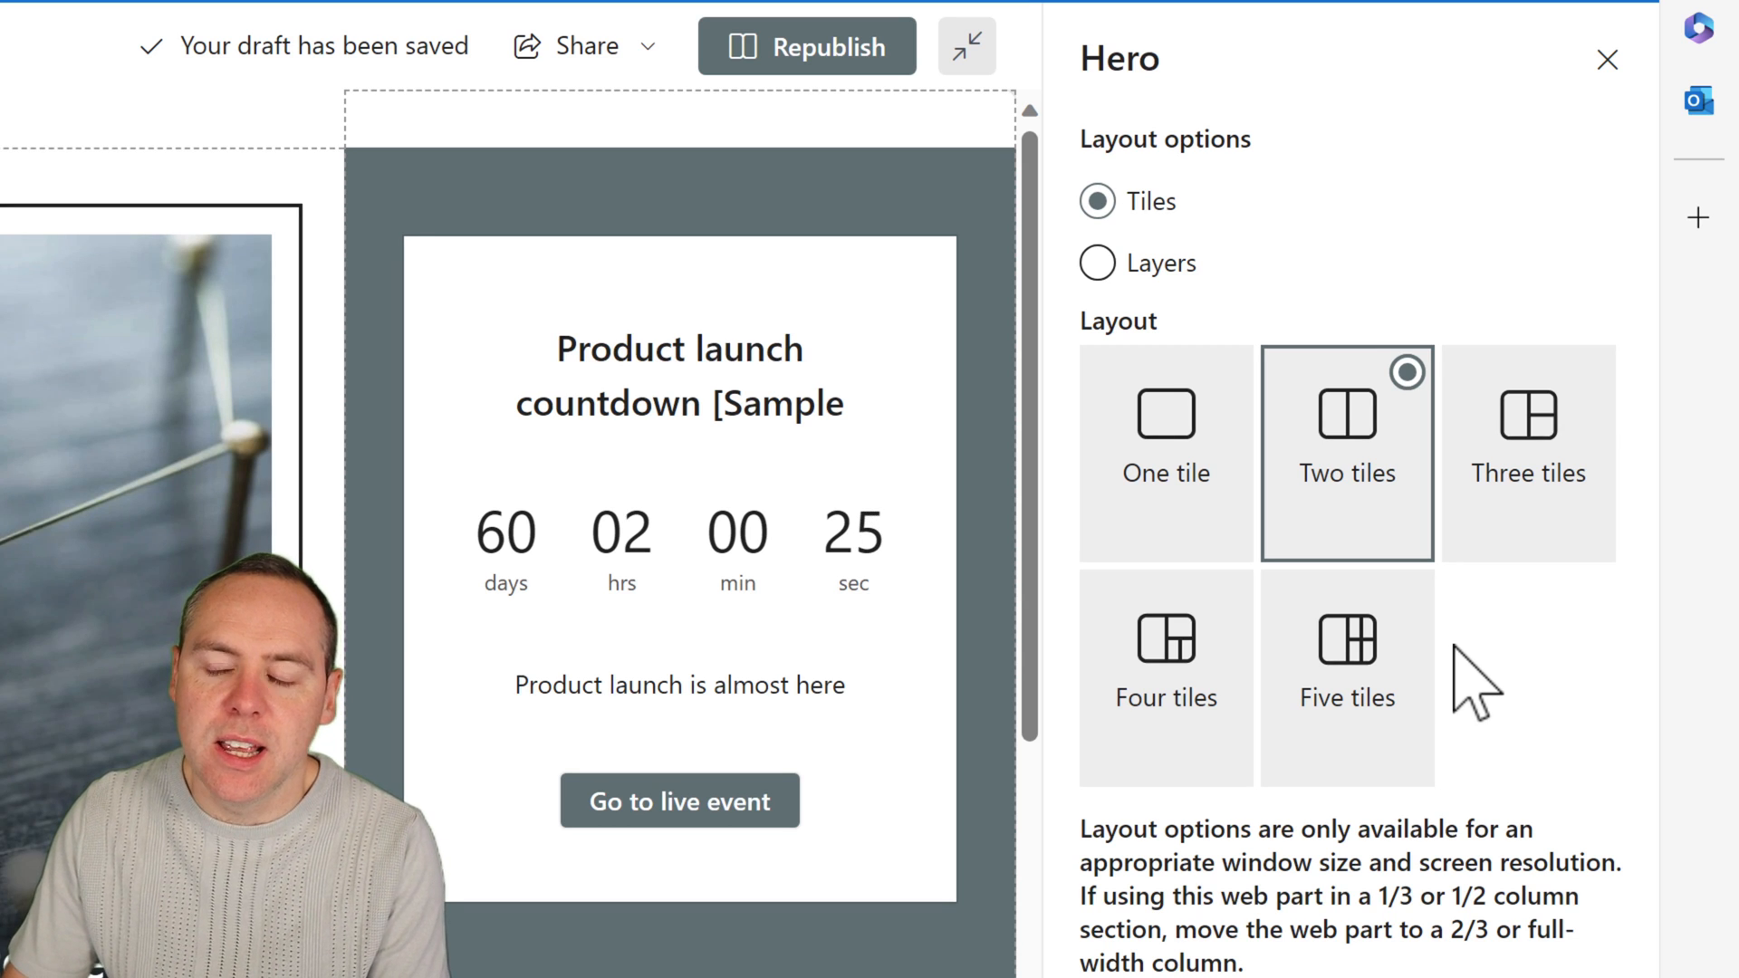
click(1169, 453)
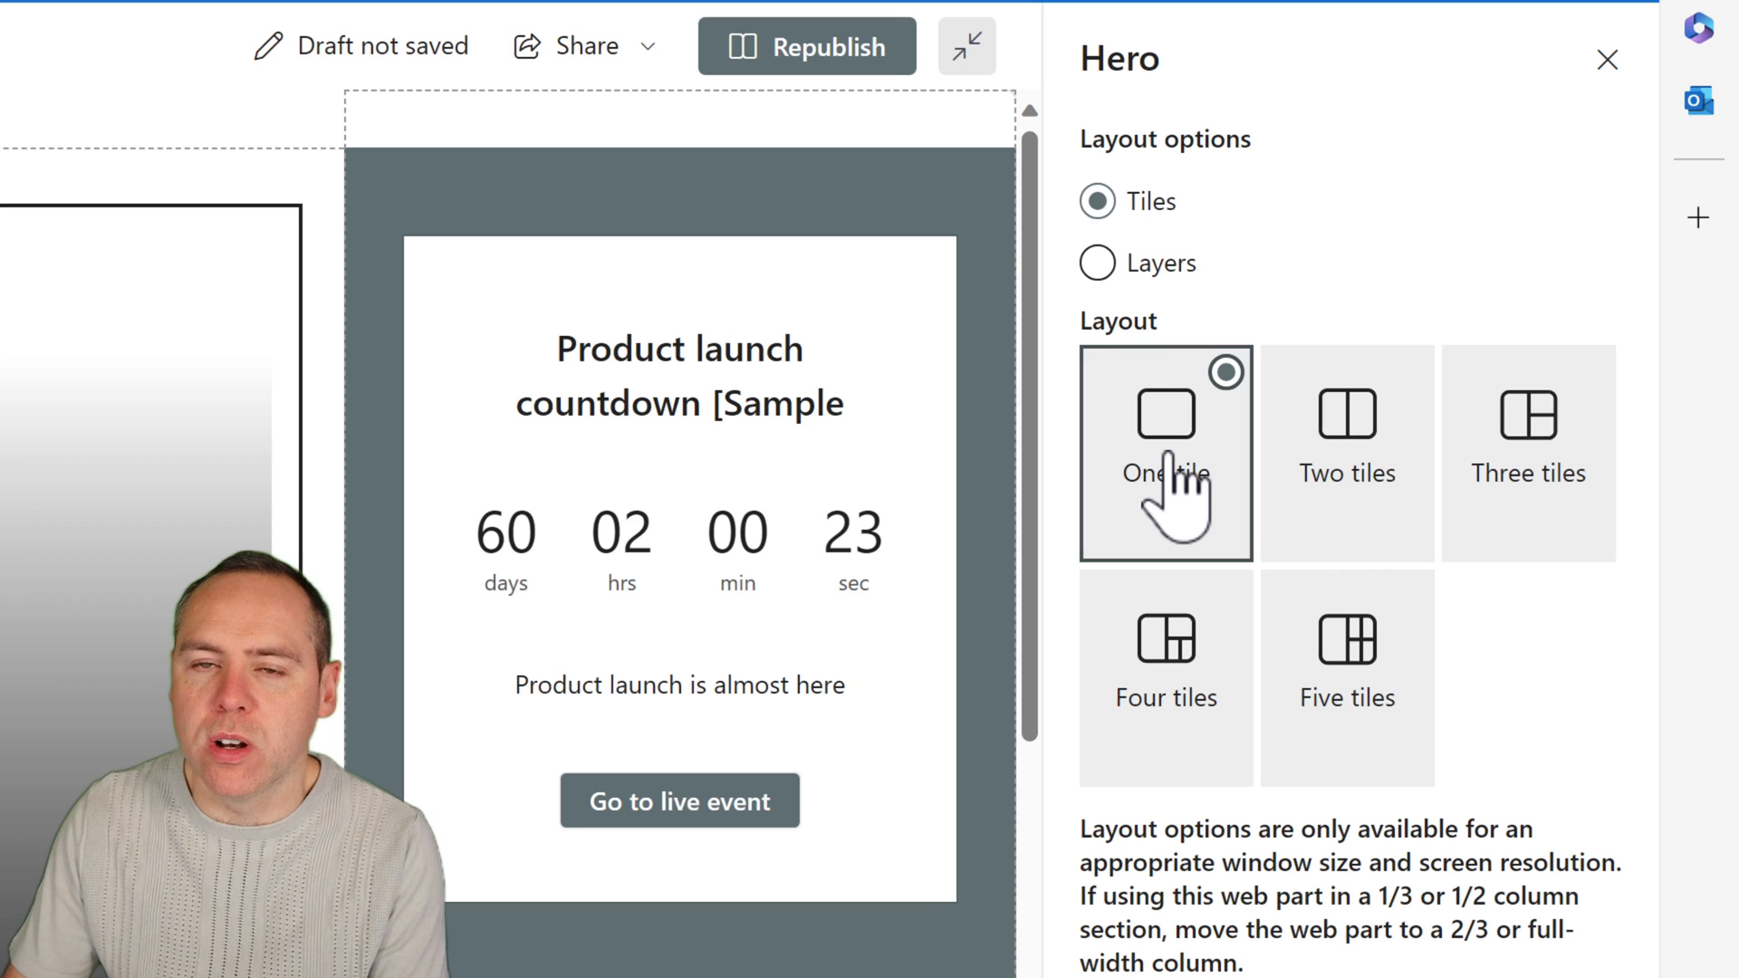
click(1500, 543)
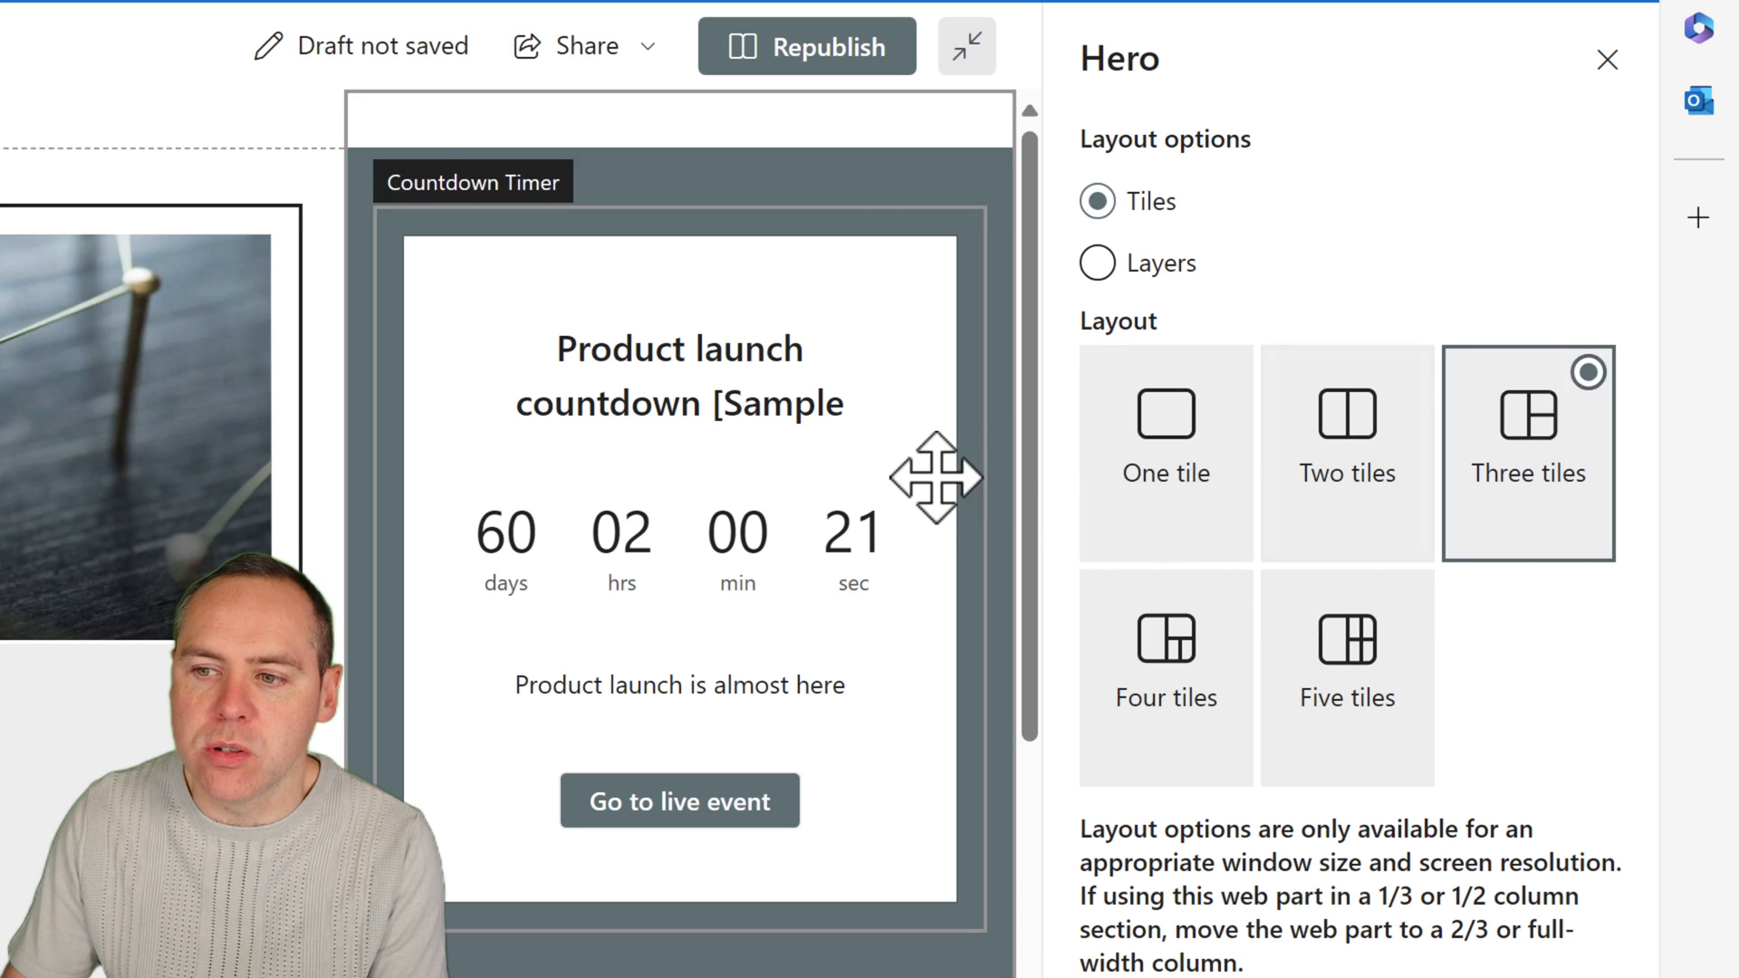
click(1166, 489)
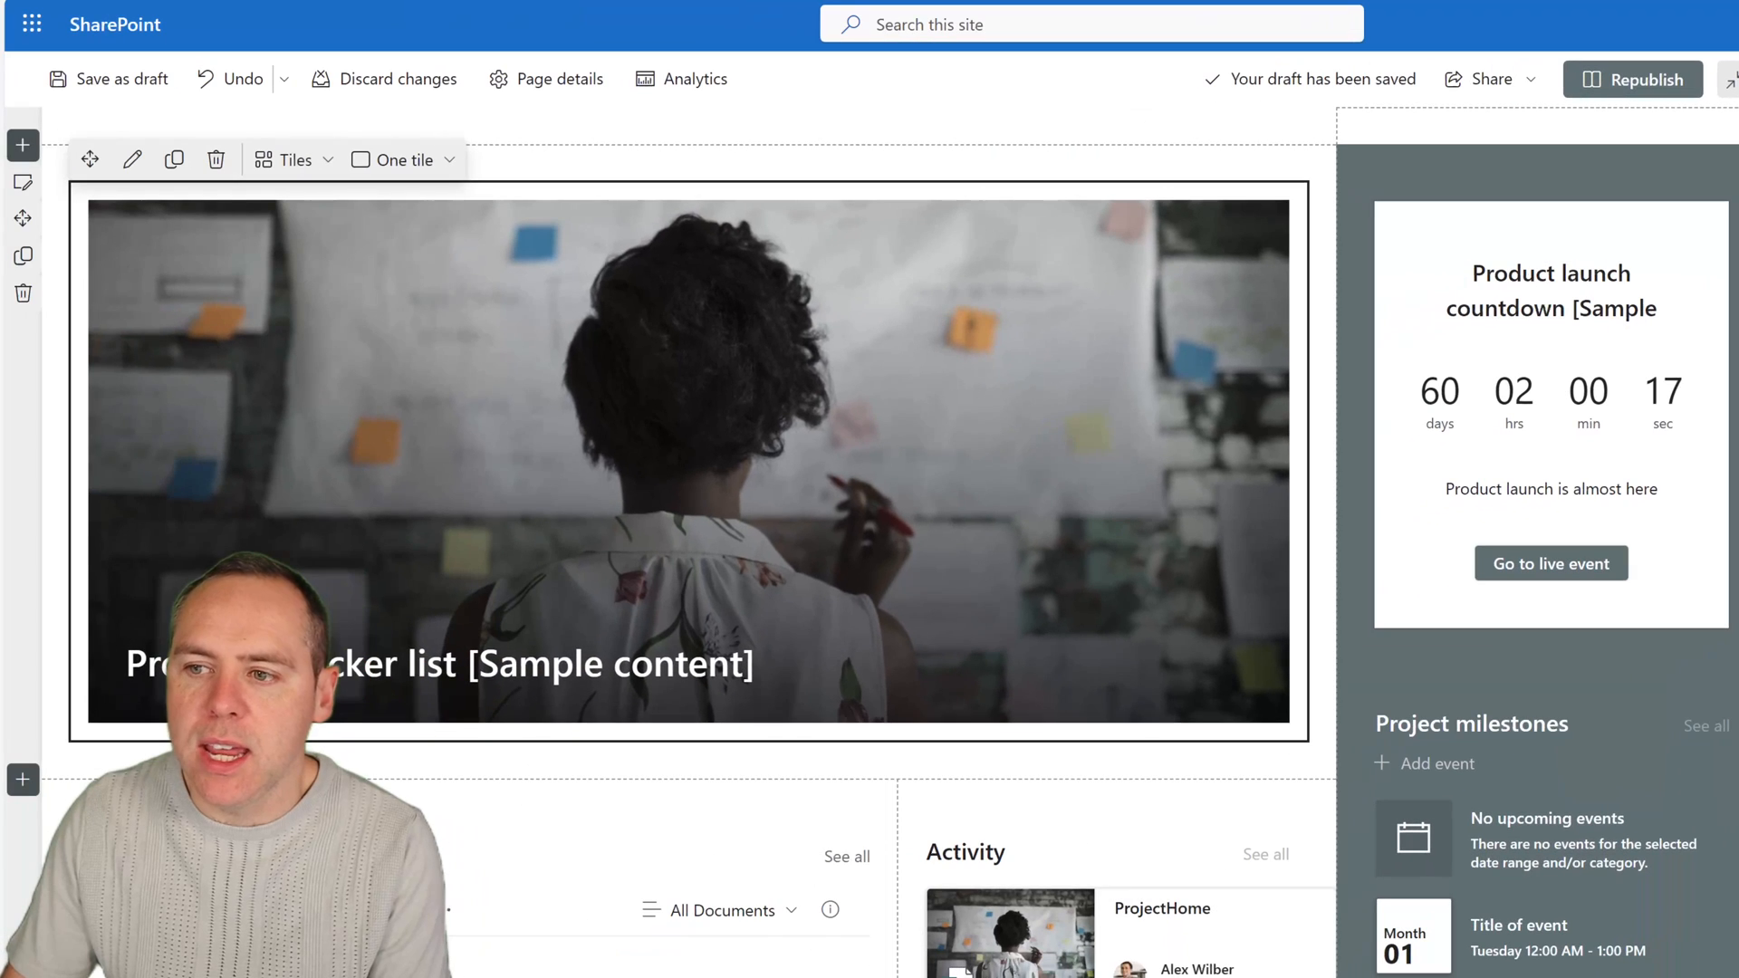
click(1738, 79)
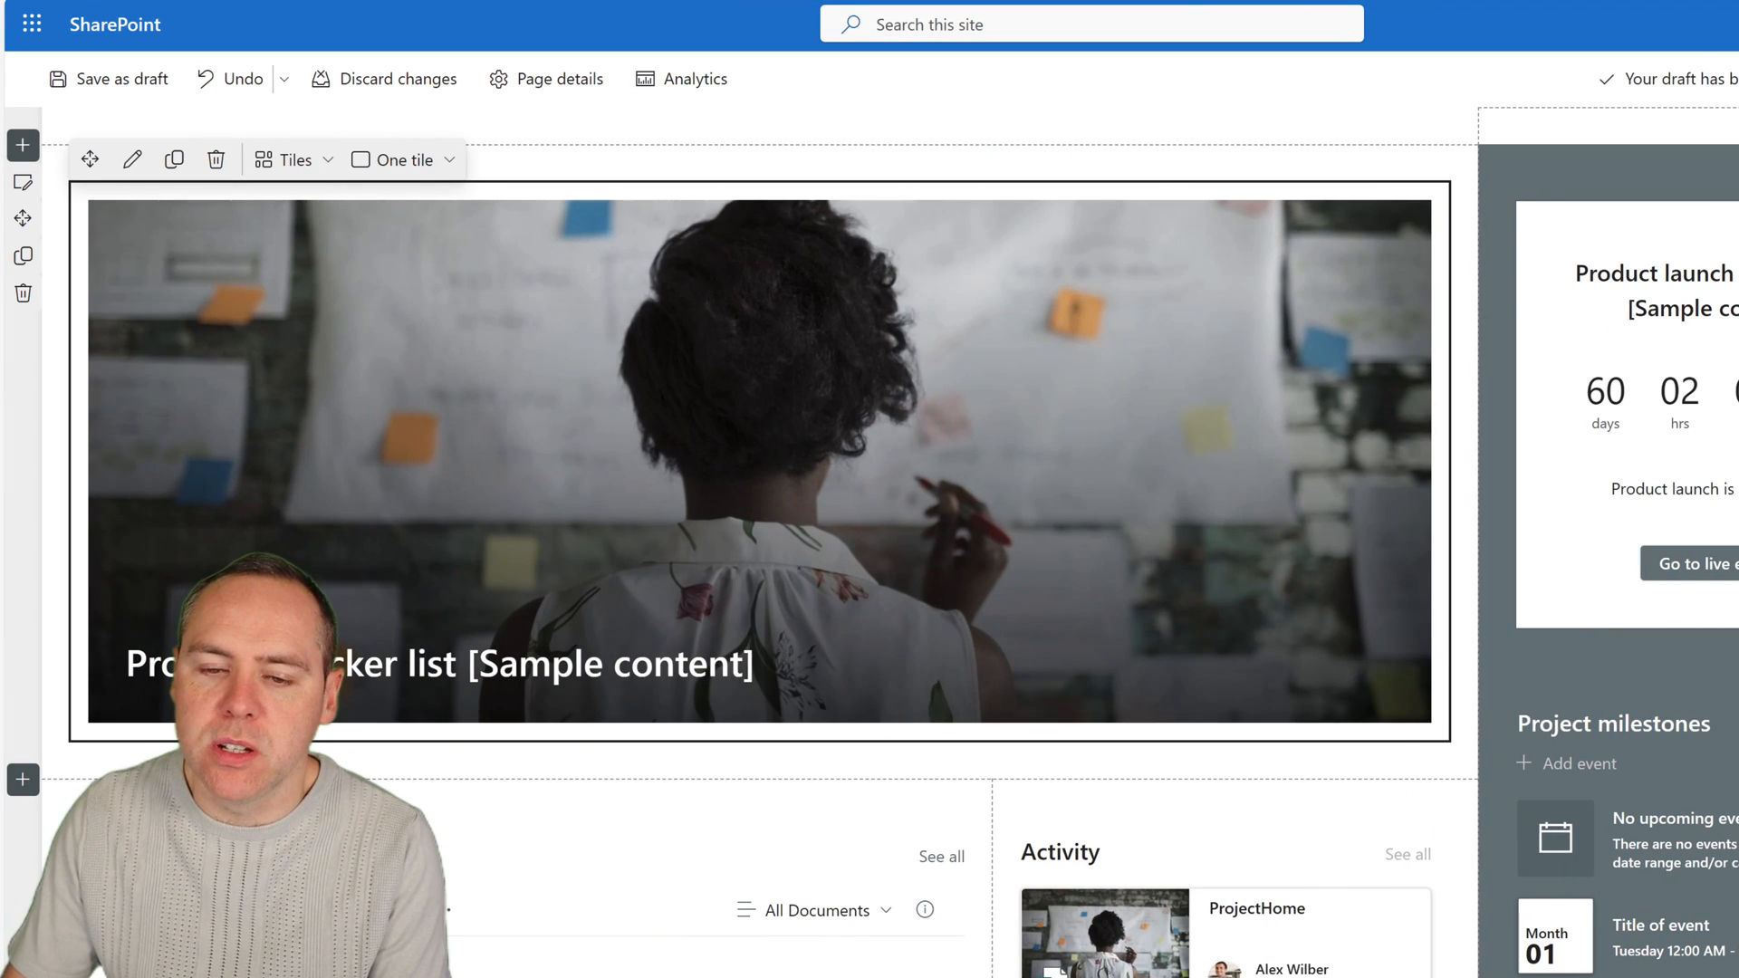
Change the hero tile's title to "Welcome to the GreenSpace Project!".
mouse_move(590, 415)
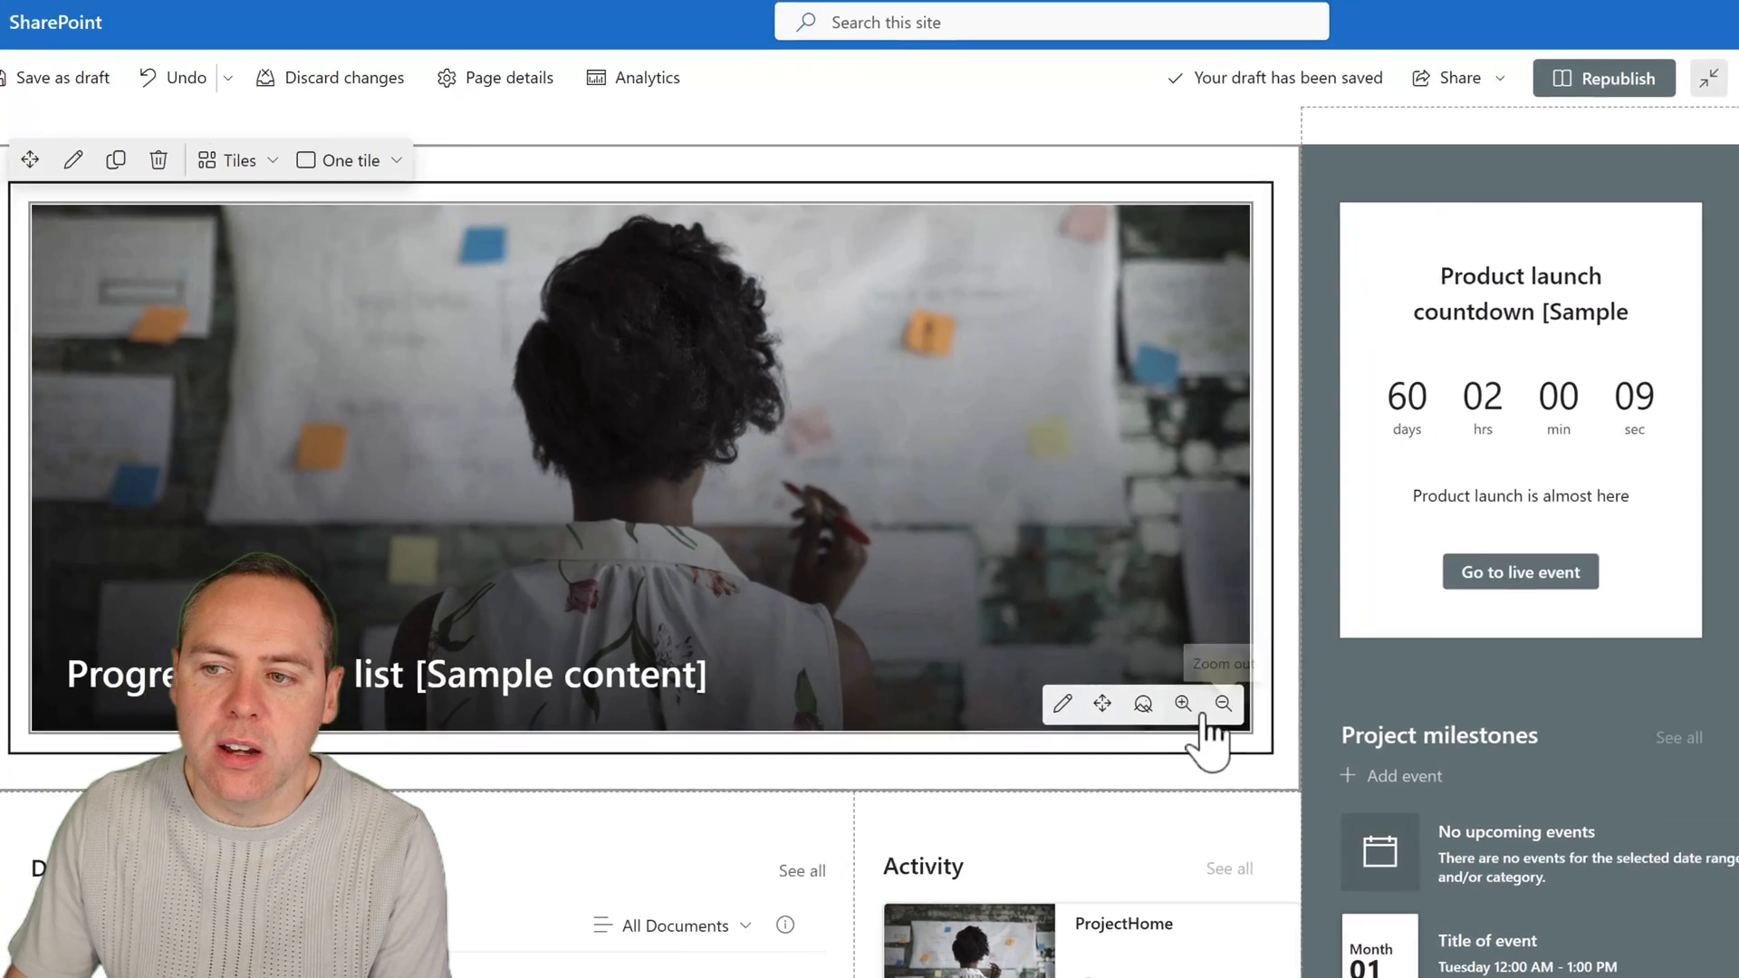
click(1243, 694)
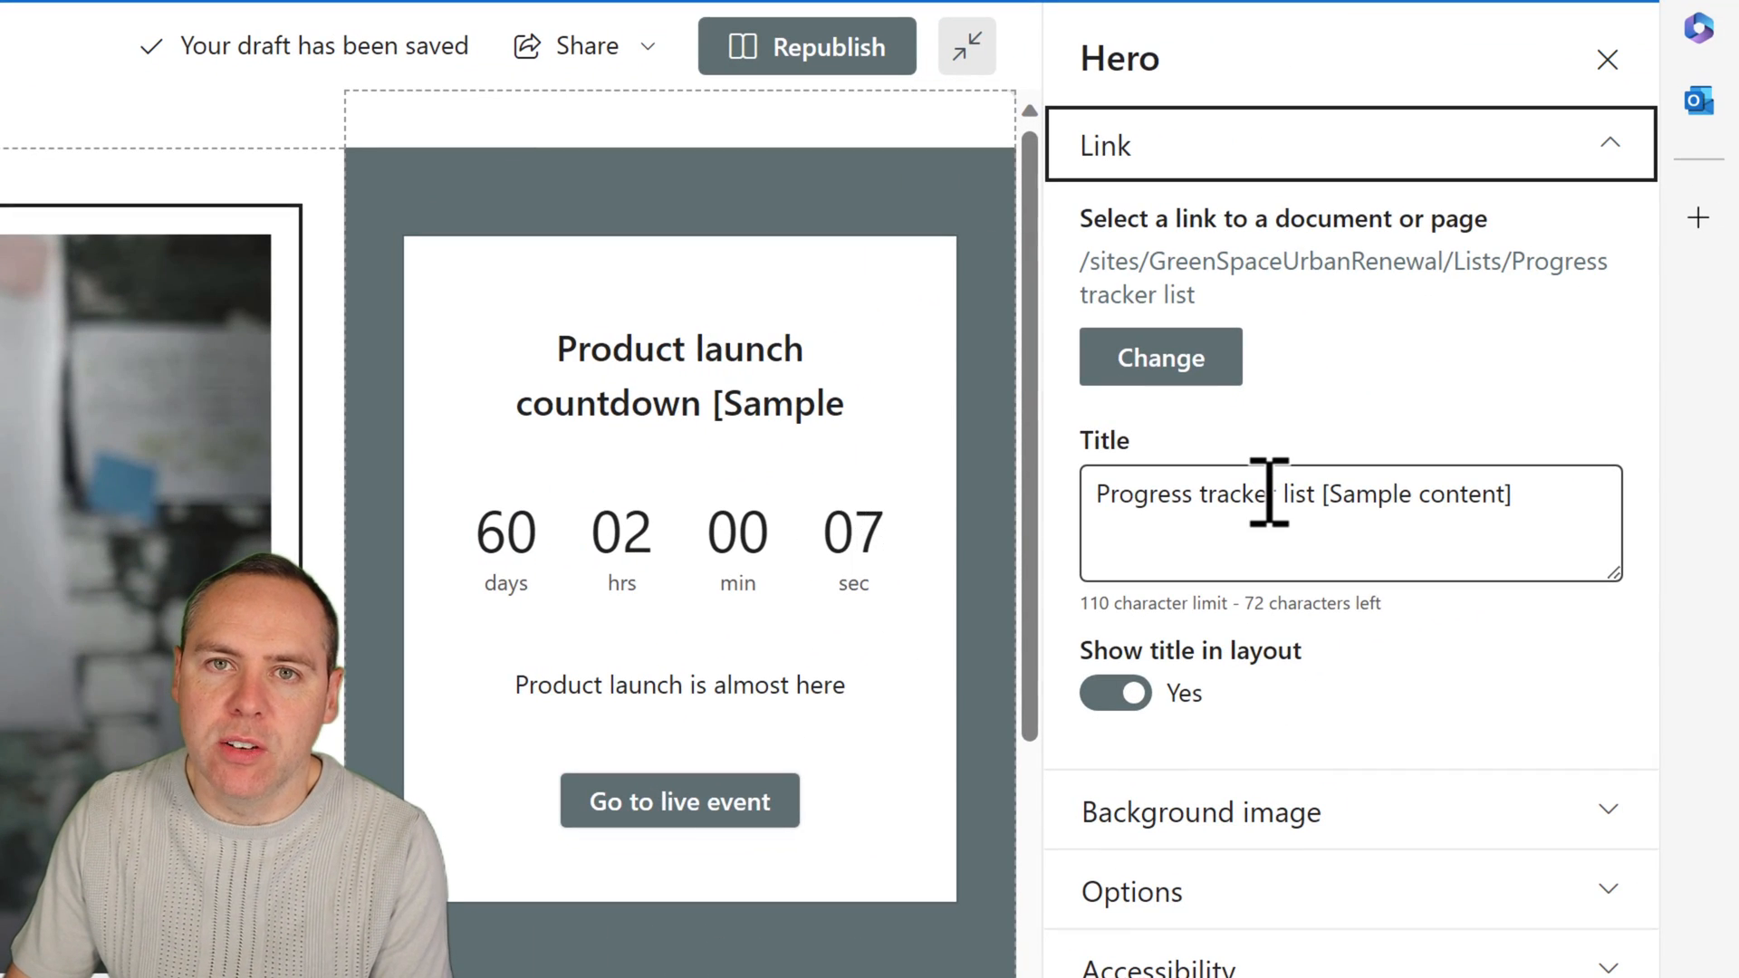
triple_click(1281, 498)
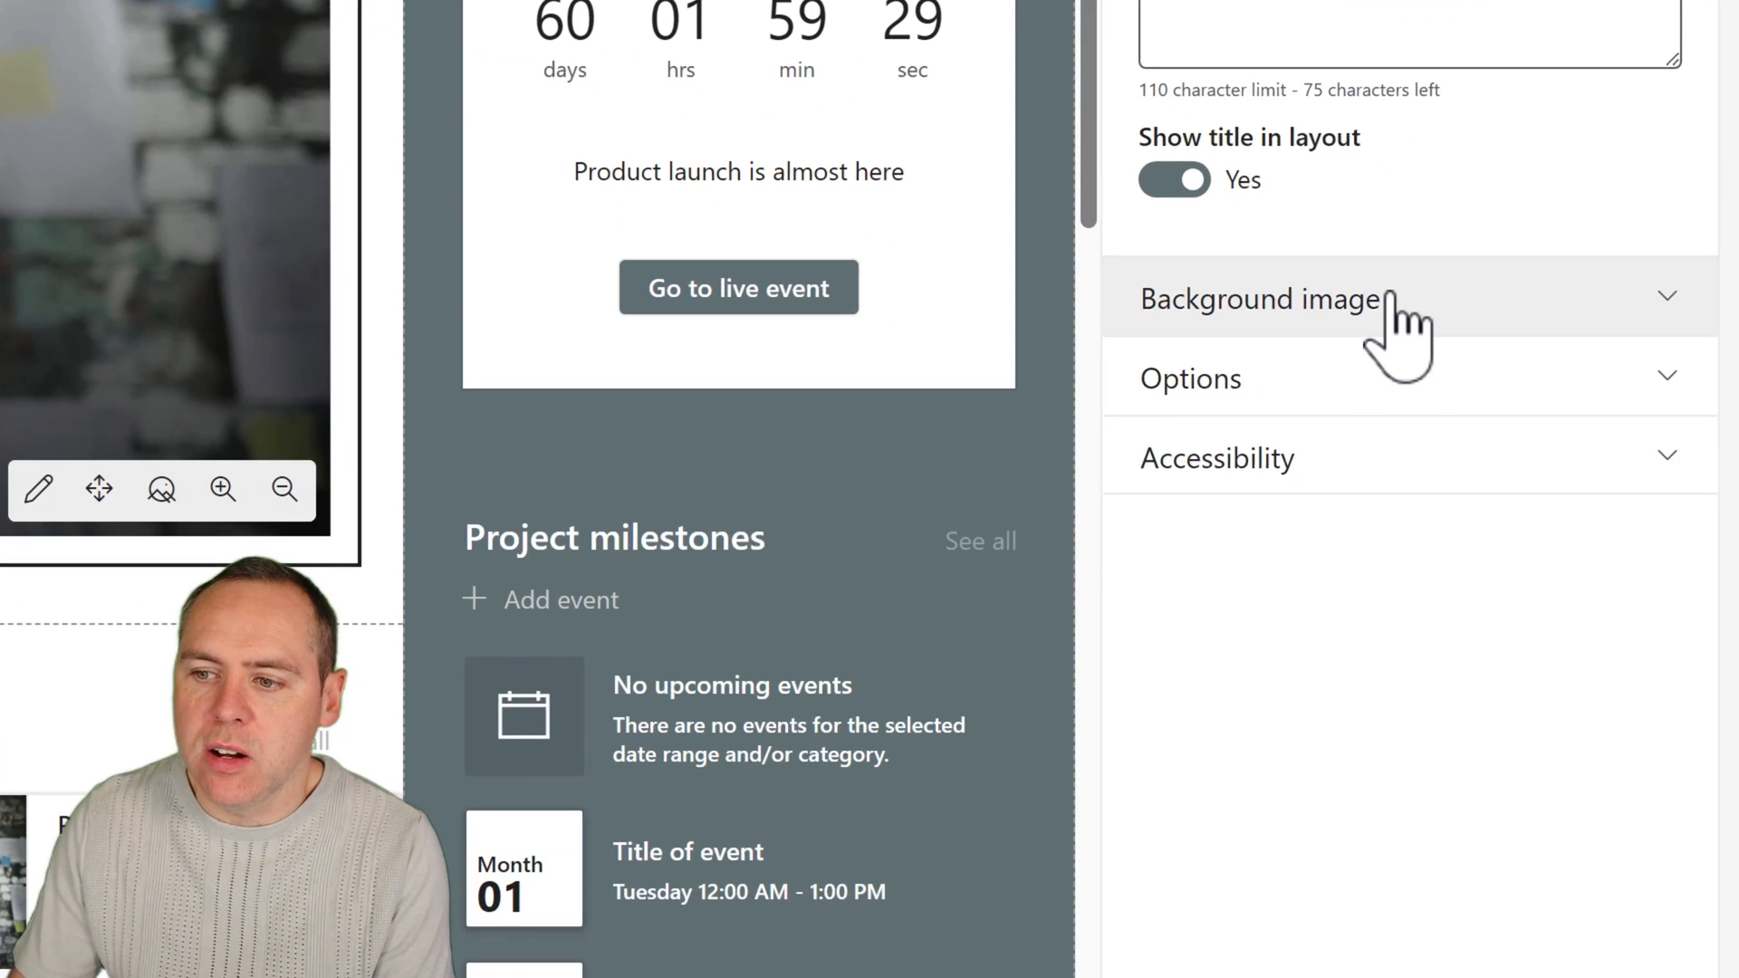
Replace the hero tile's background with a stock image of cypress trees around a farmhouse, found by searching for "Trees".
click(1389, 301)
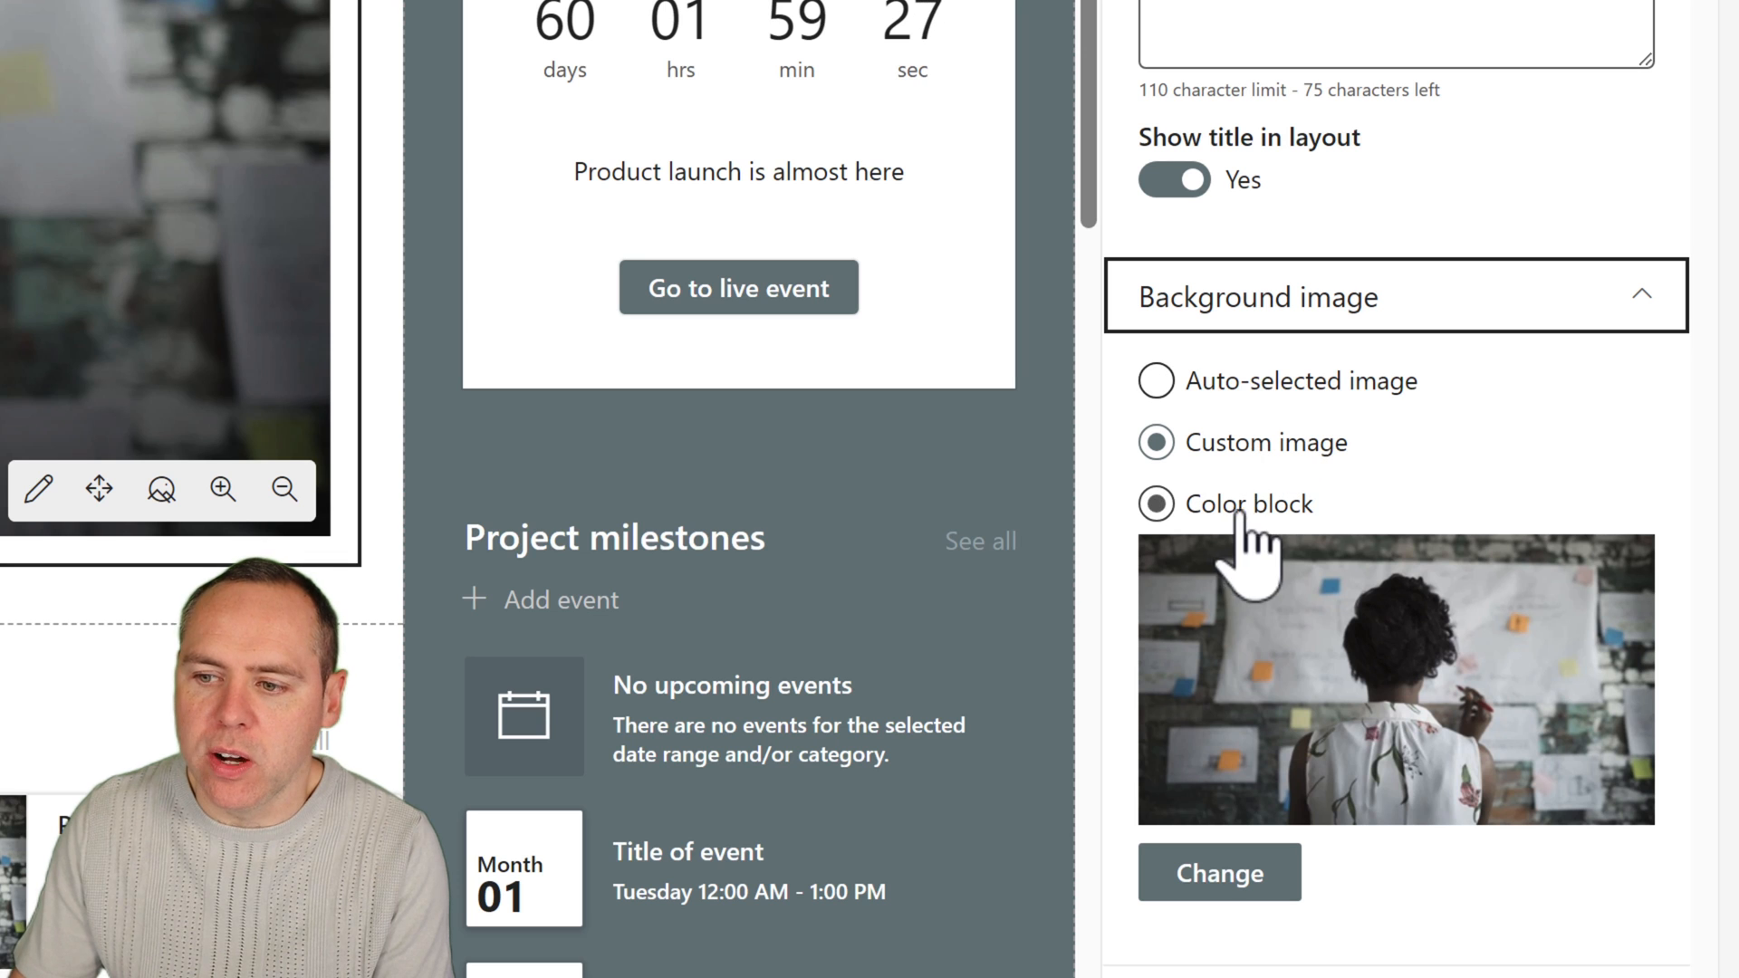
click(1219, 901)
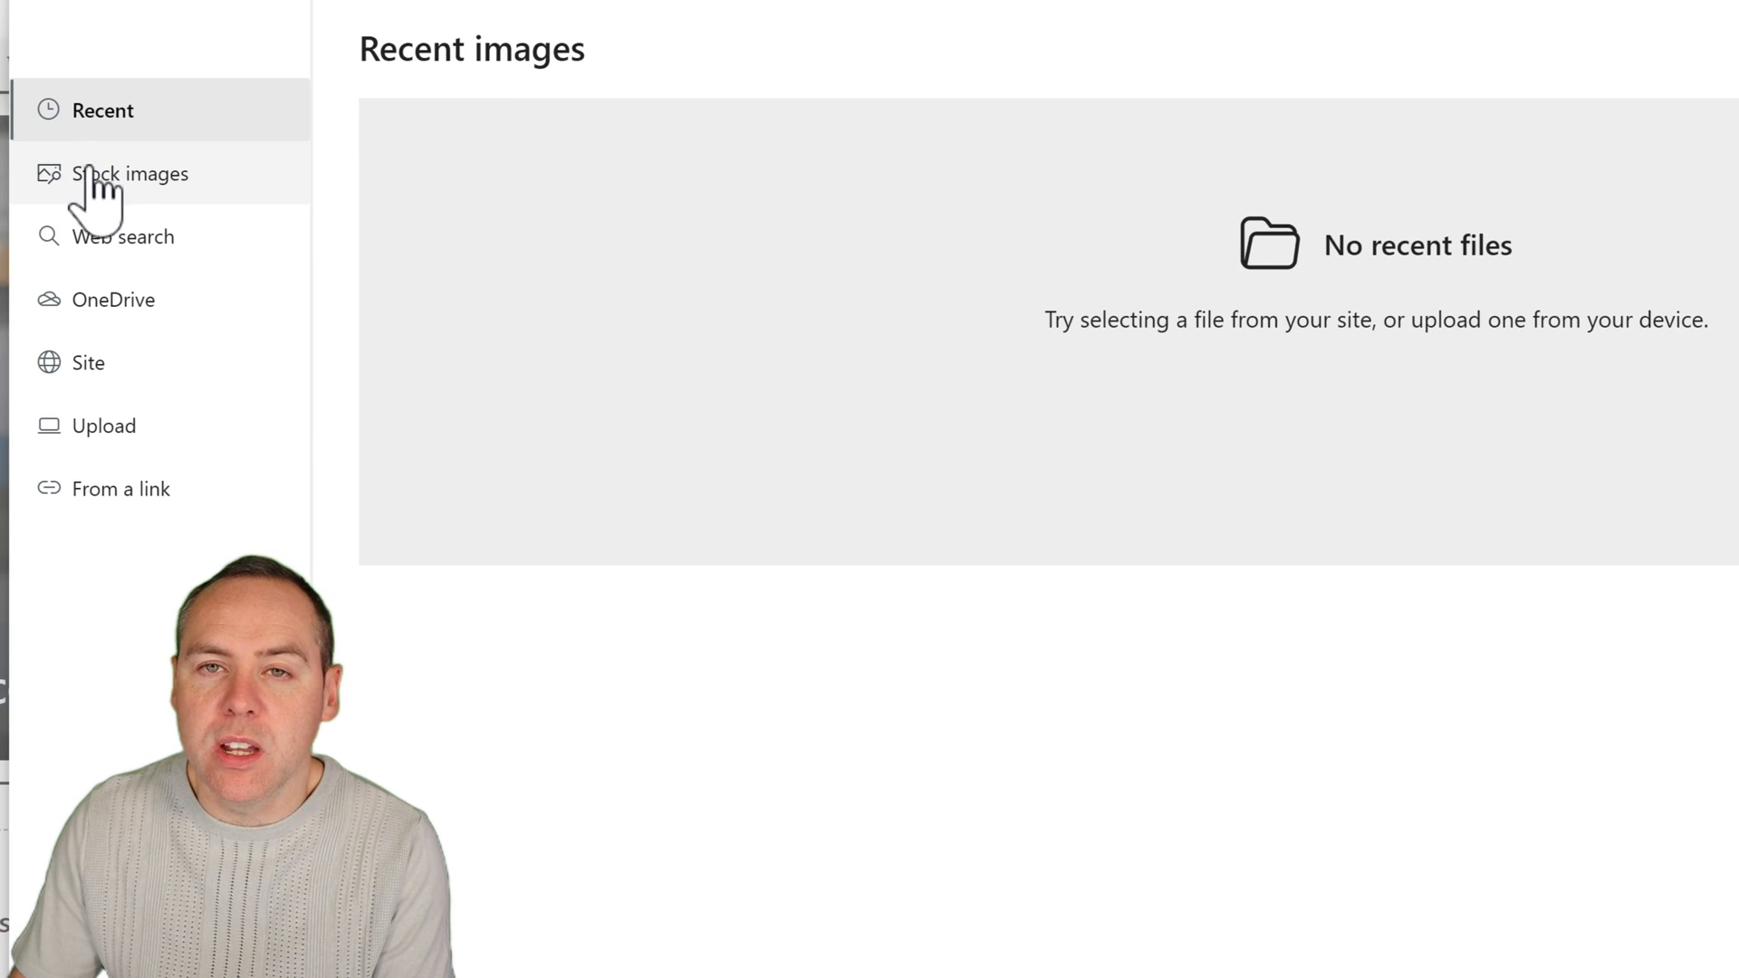
click(89, 170)
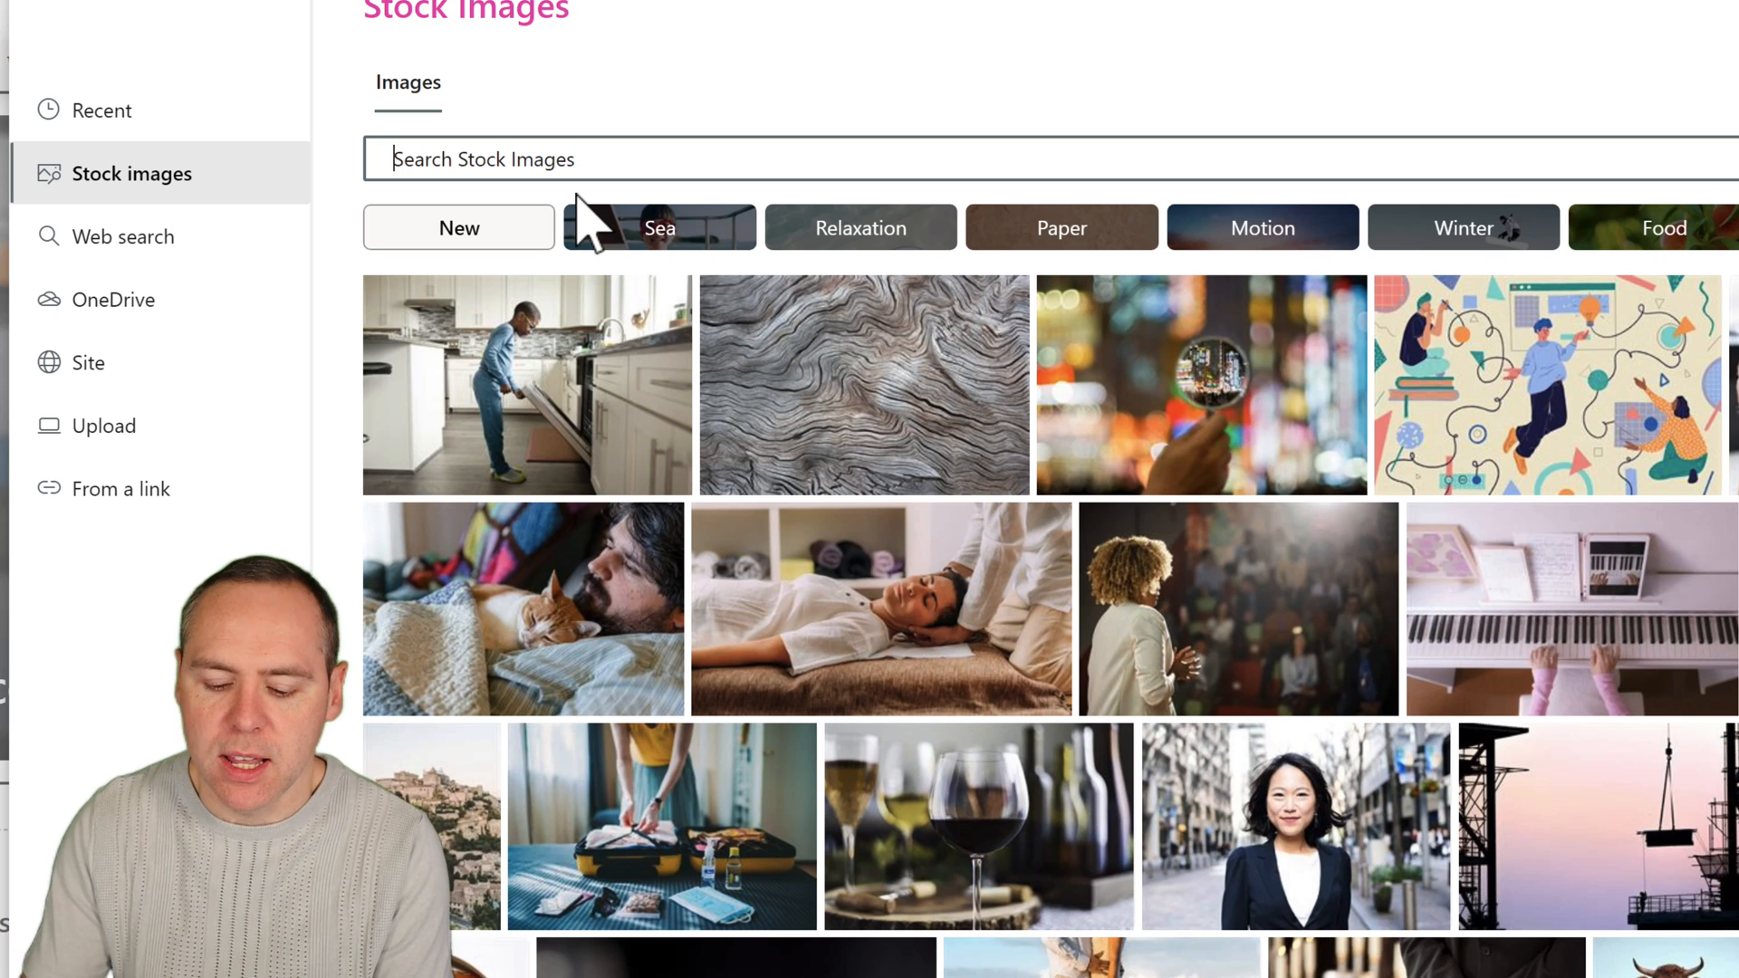
text(Trees)
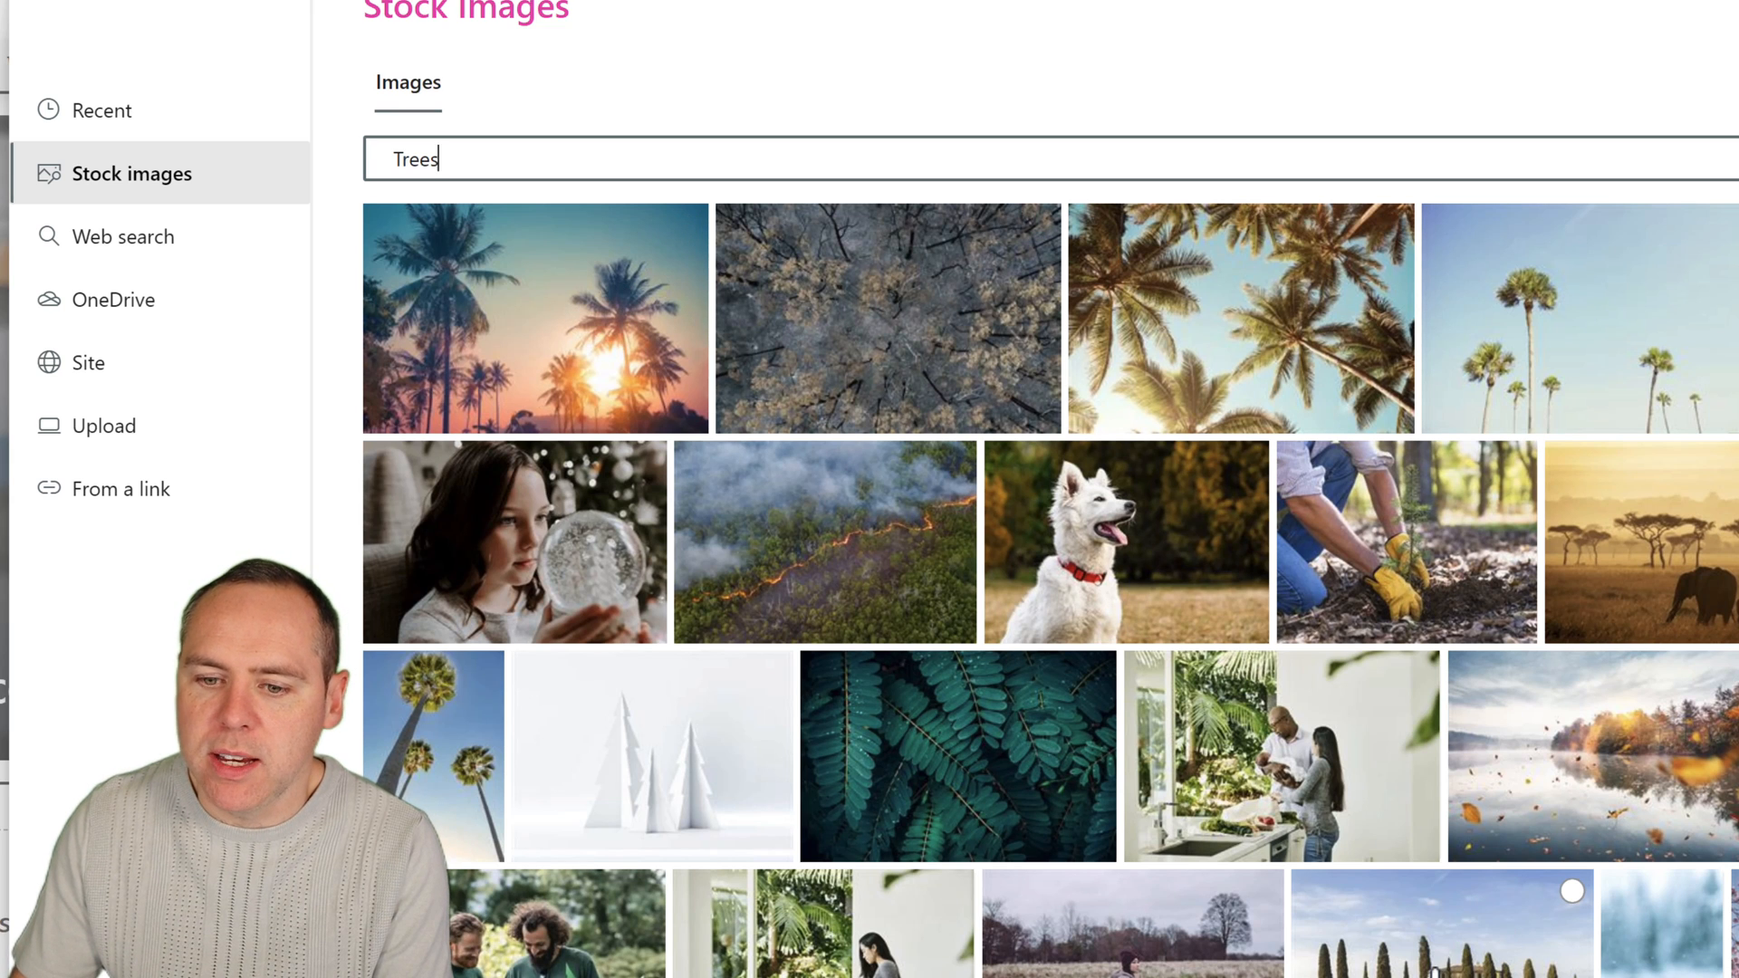
click(1437, 968)
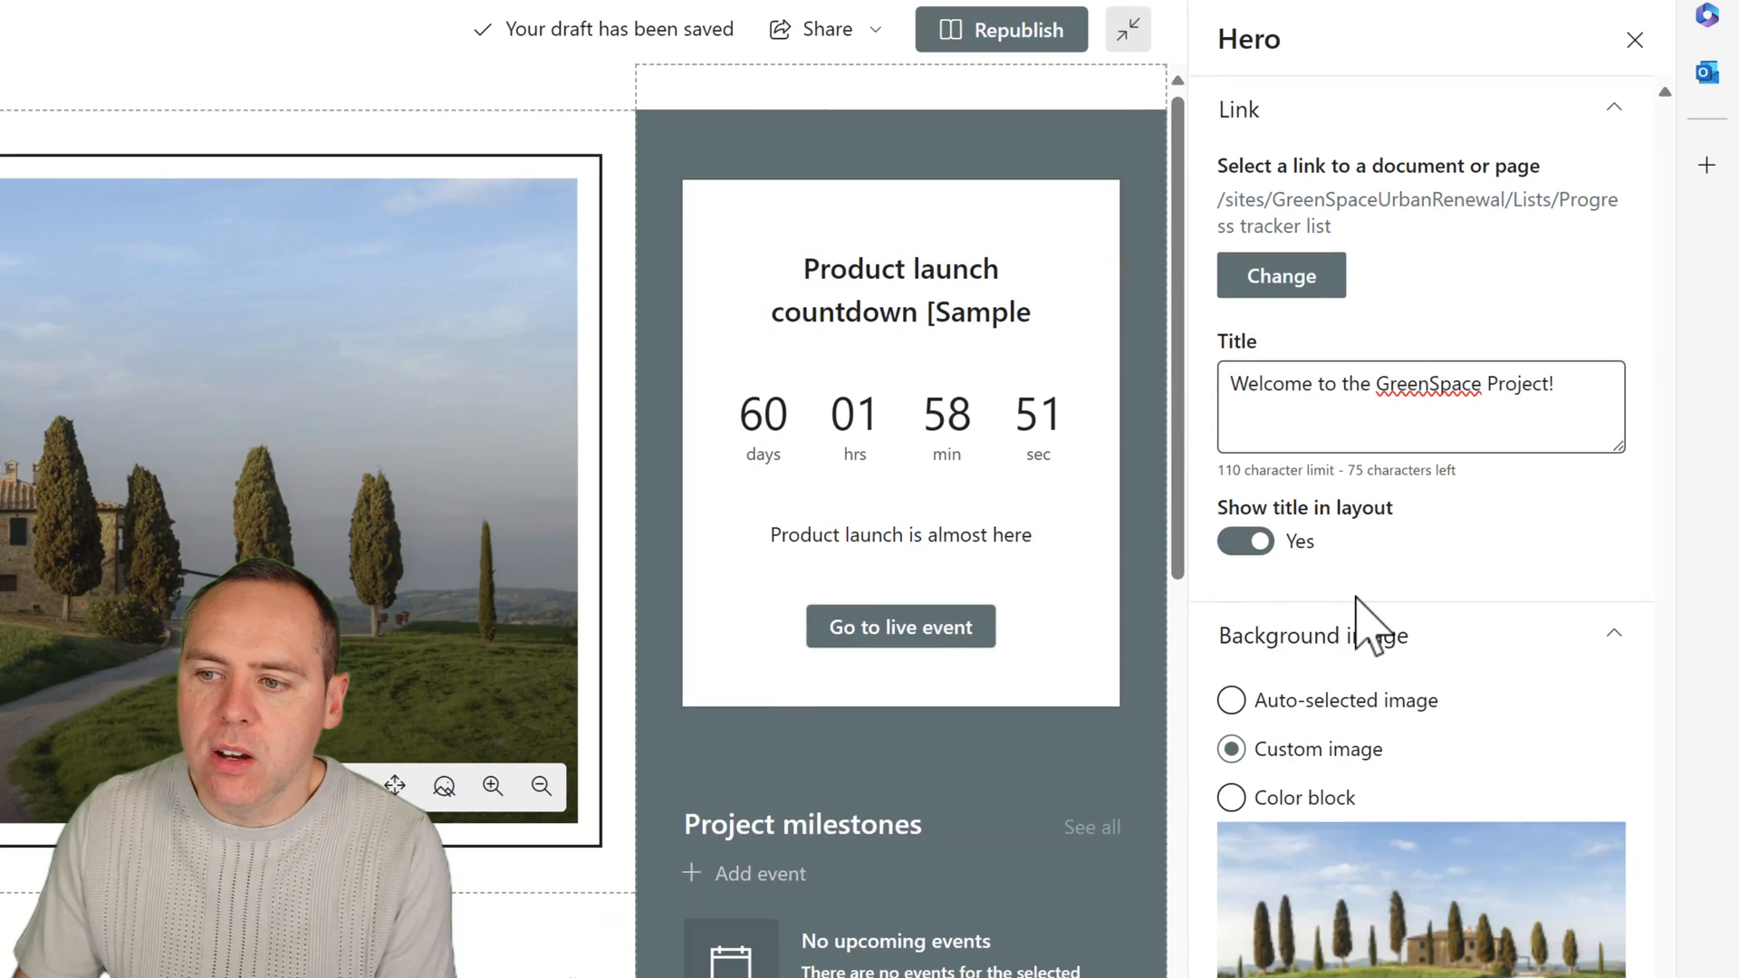
Change the hero tile's link to the ProjectHome page and close the Hero settings.
click(1300, 288)
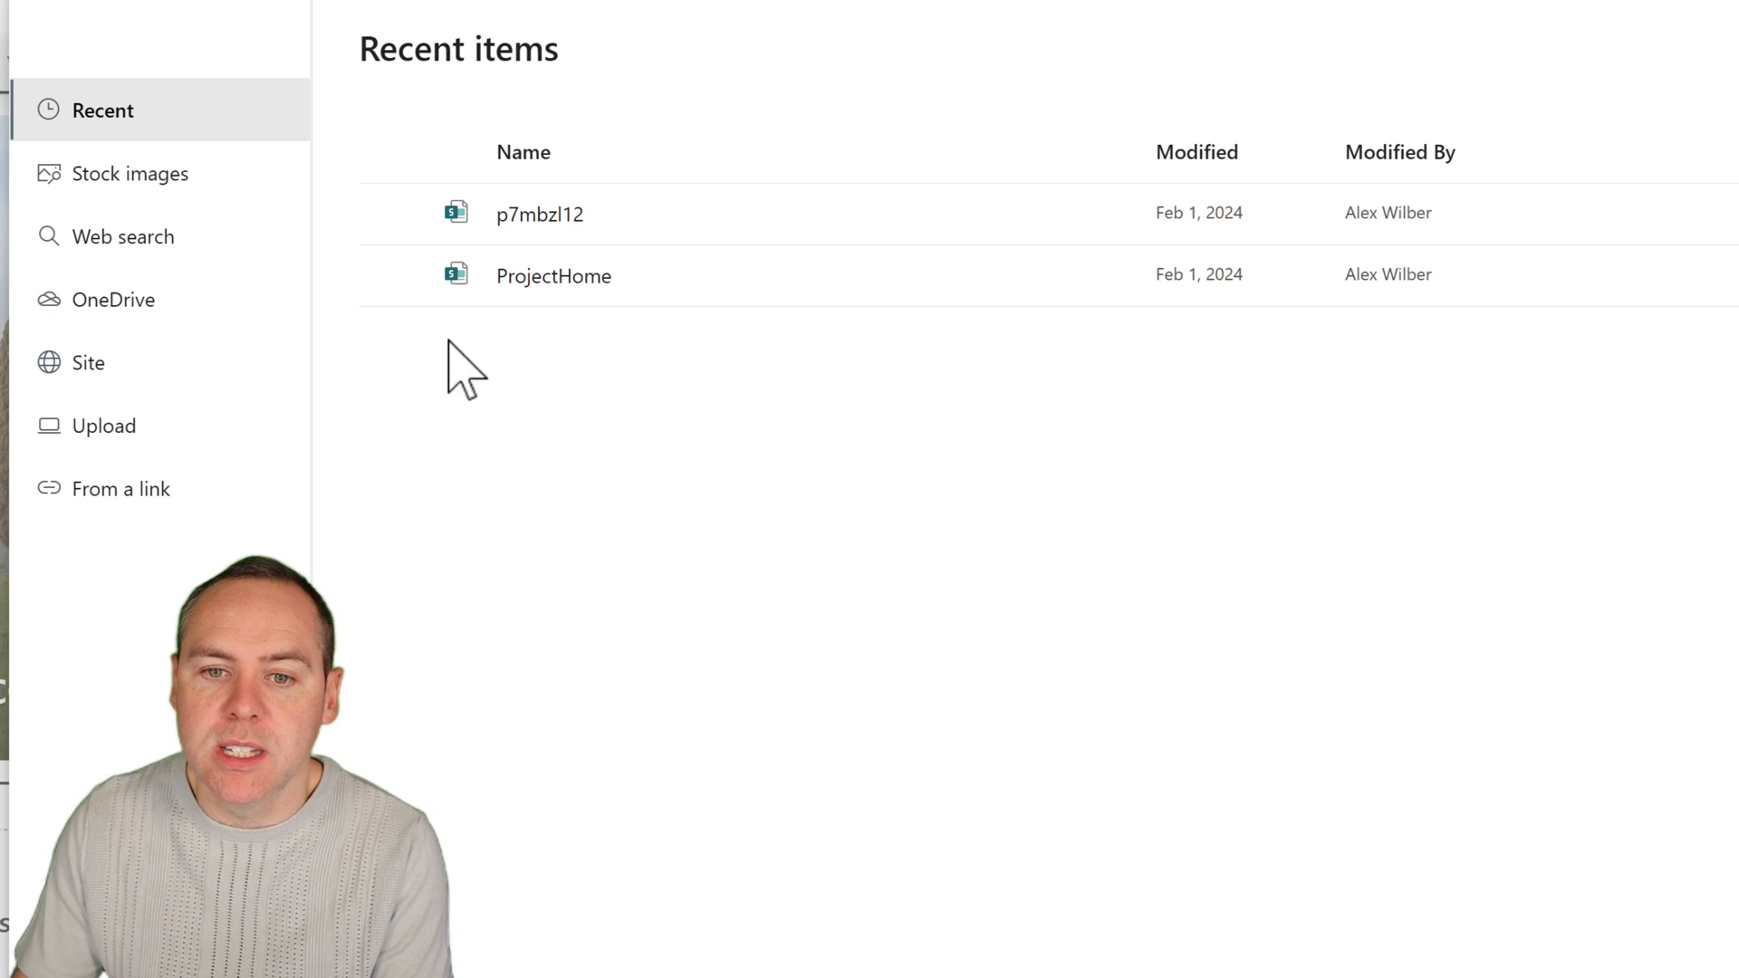
click(395, 275)
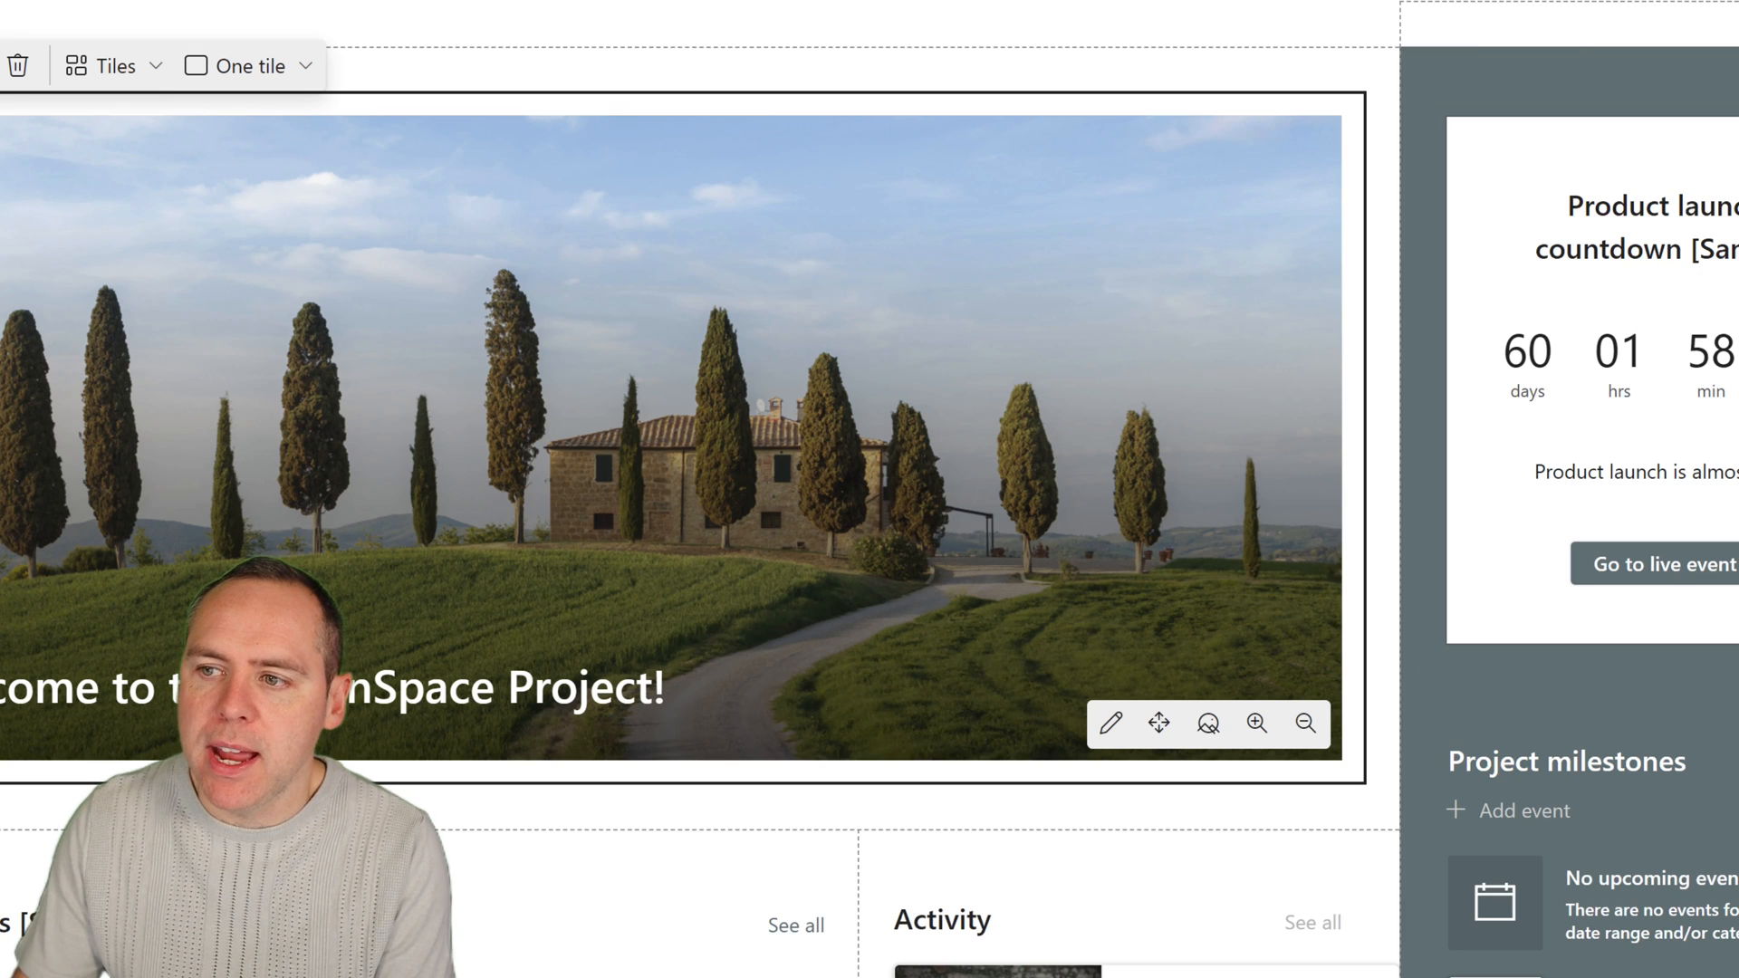
click(1738, 36)
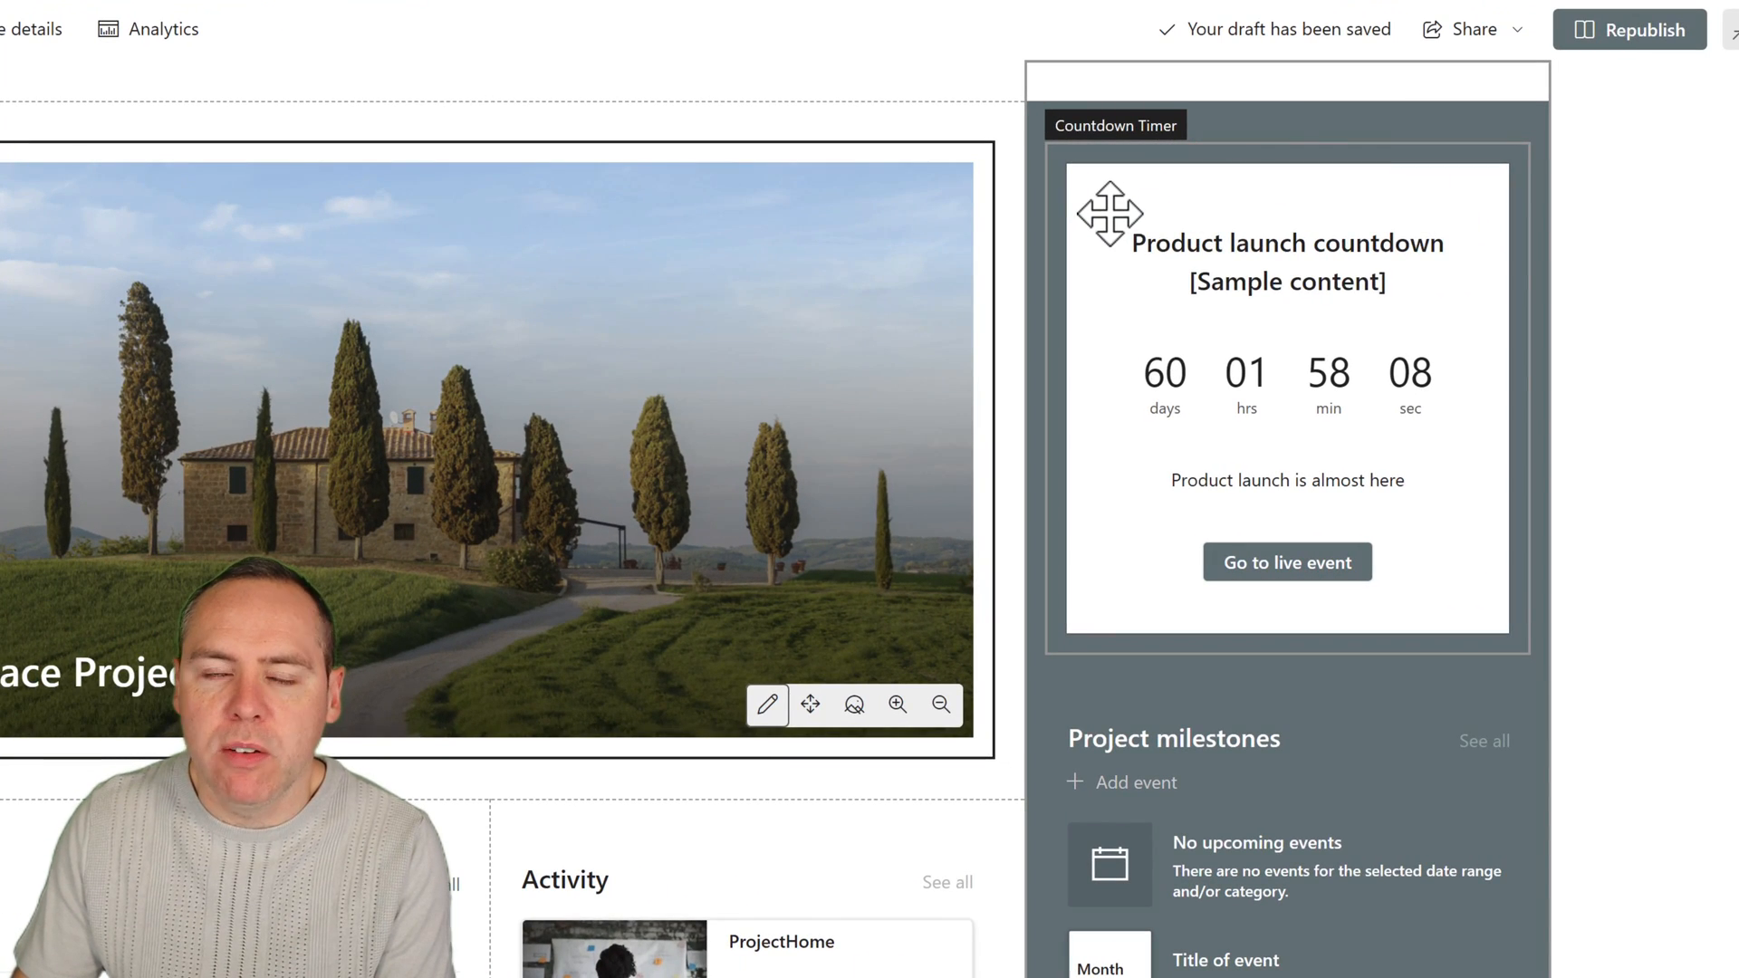
Delete the Product launch Countdown Timer web part from the home page.
click(1190, 206)
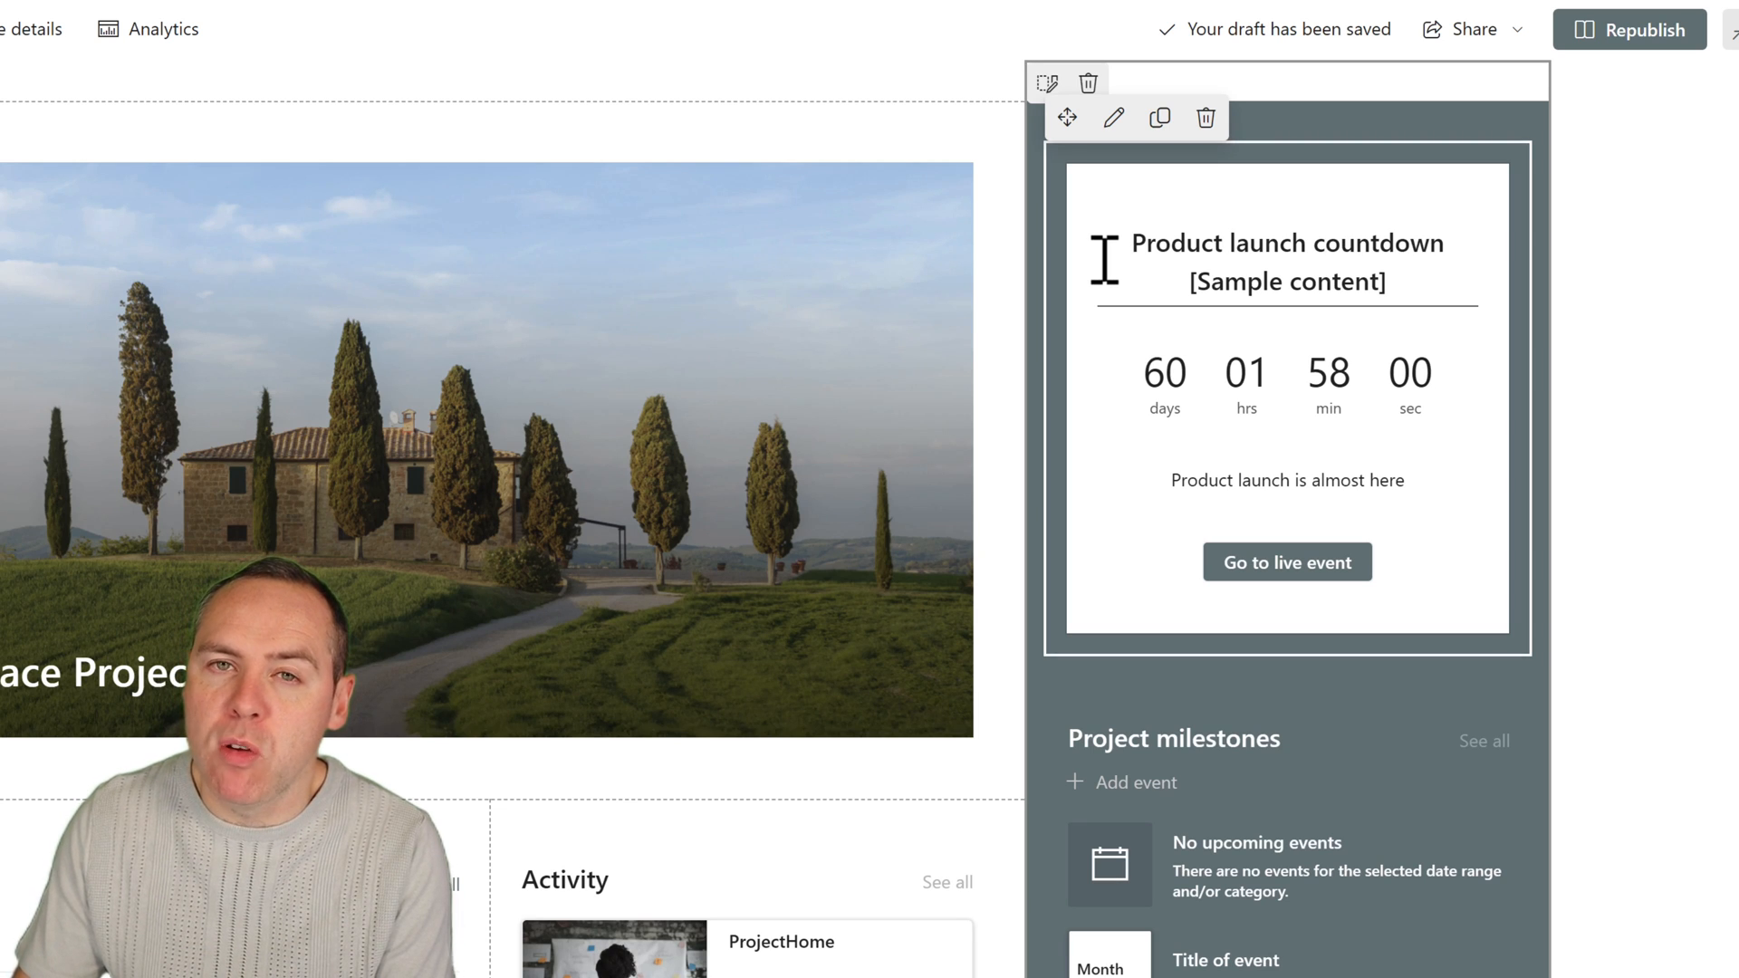
click(1205, 117)
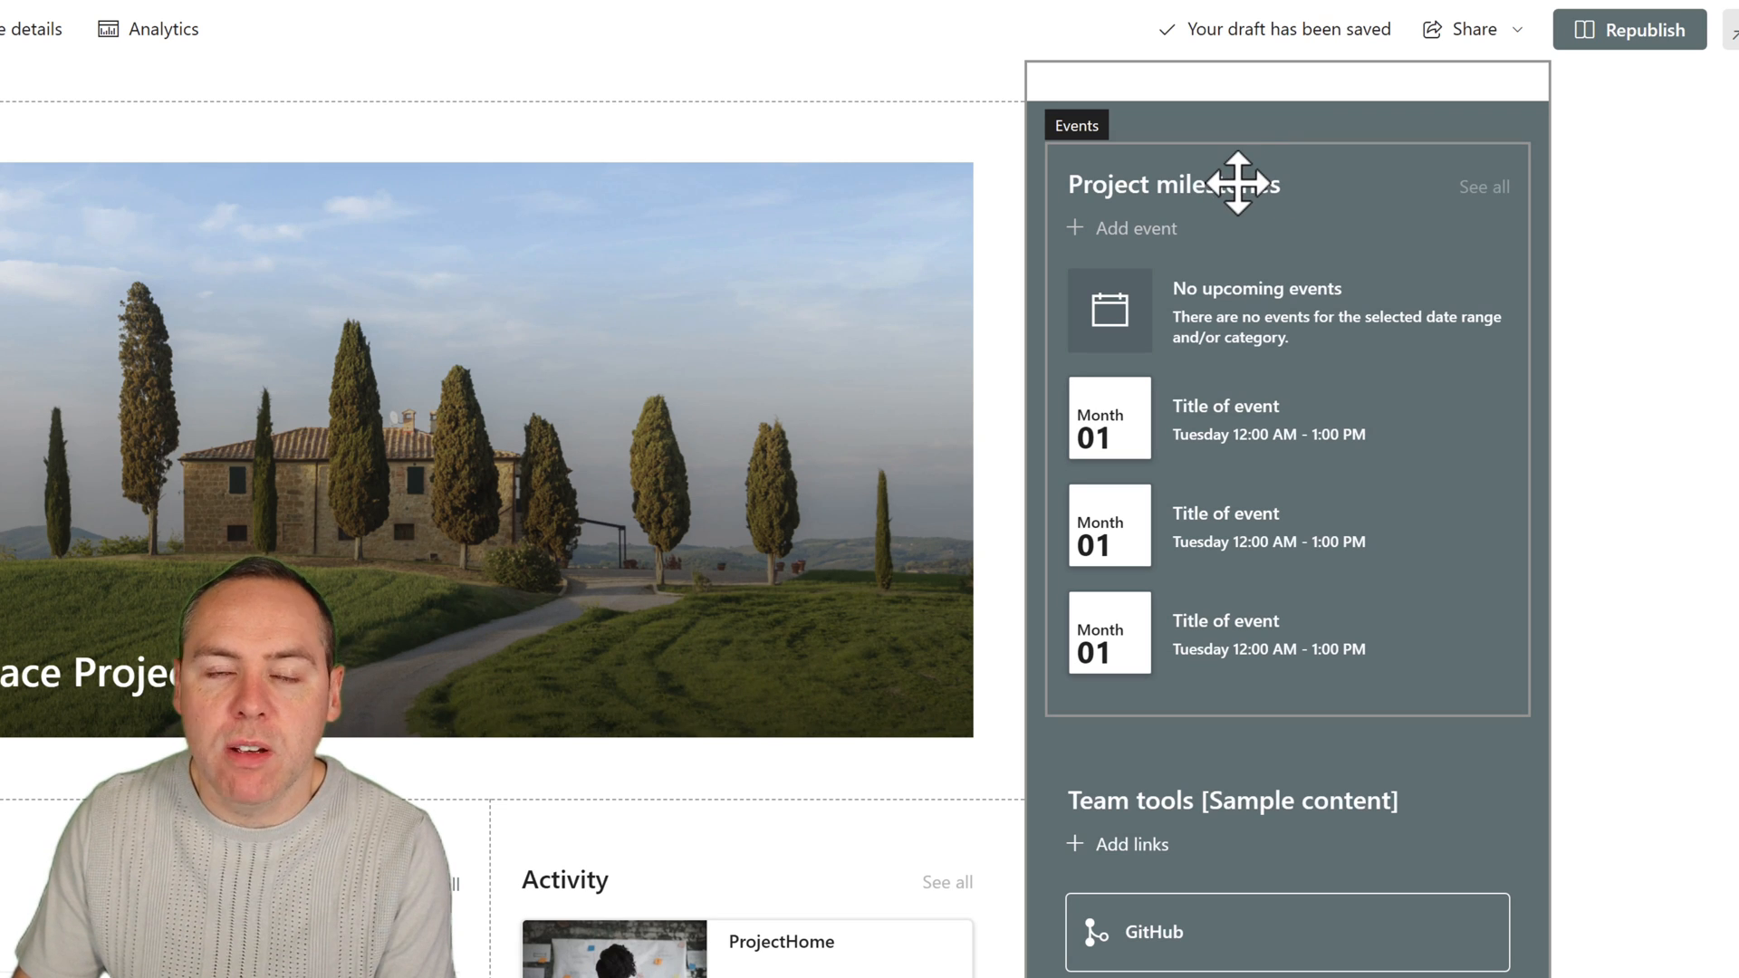
Rename the "Team tools [Sample content]" heading to "Quick Links".
scroll(1141, 505, down, 3)
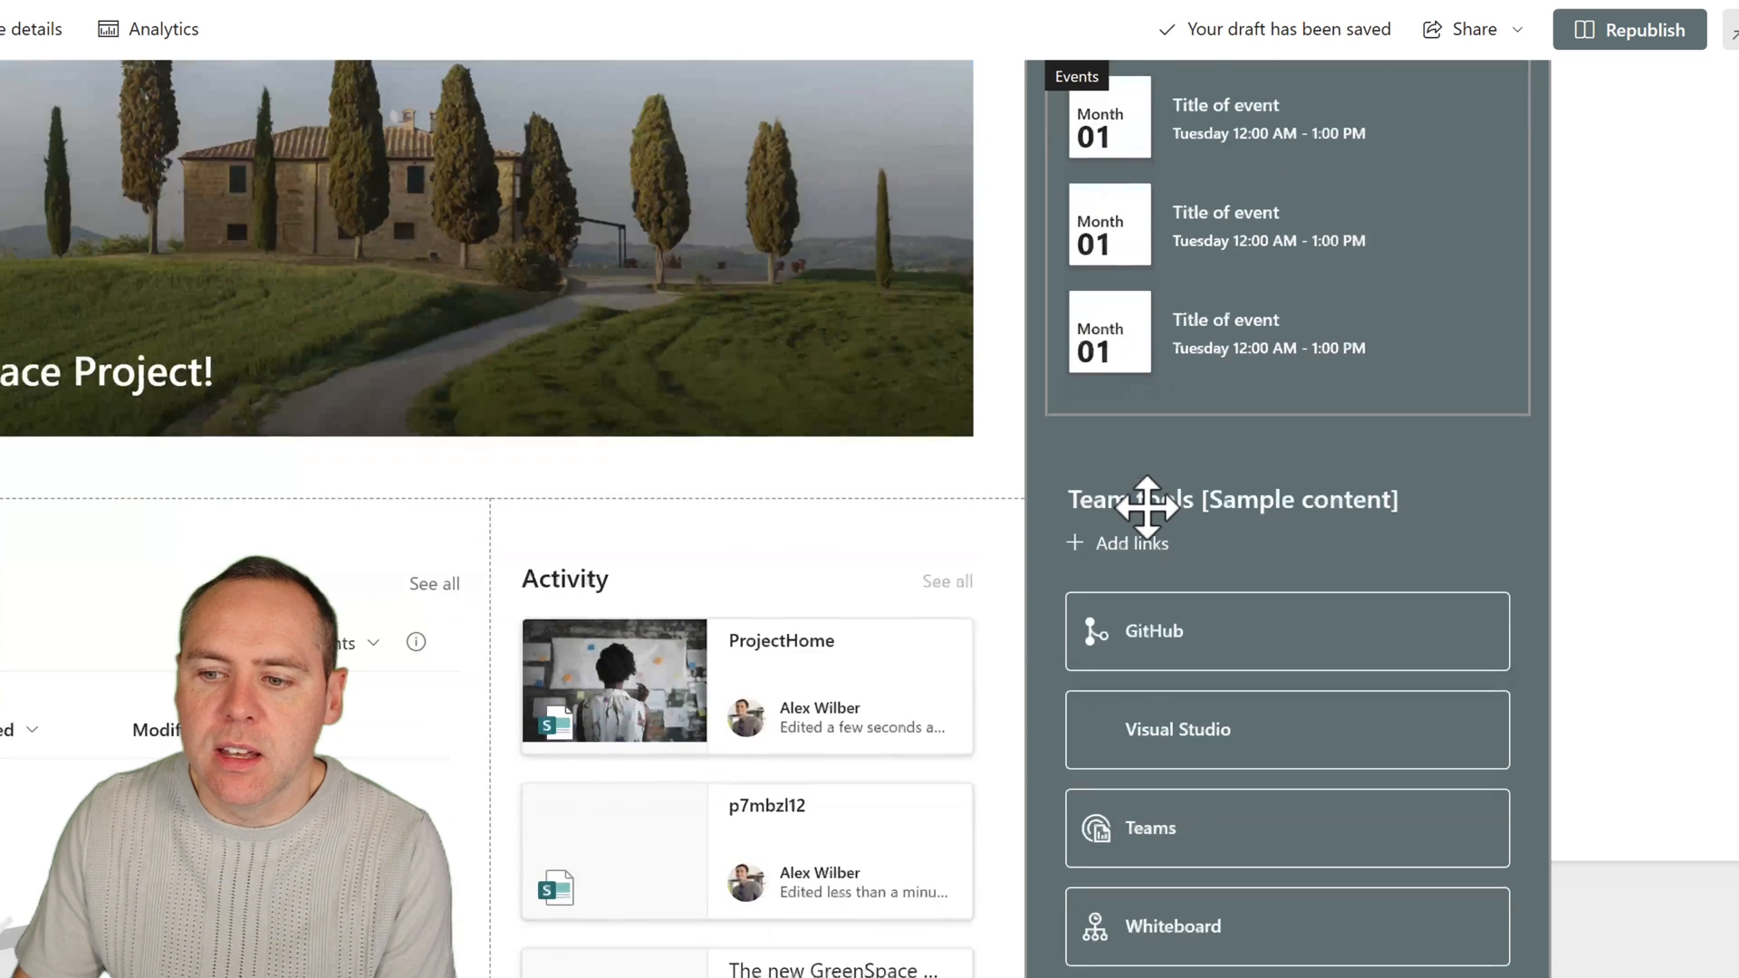
click(1168, 495)
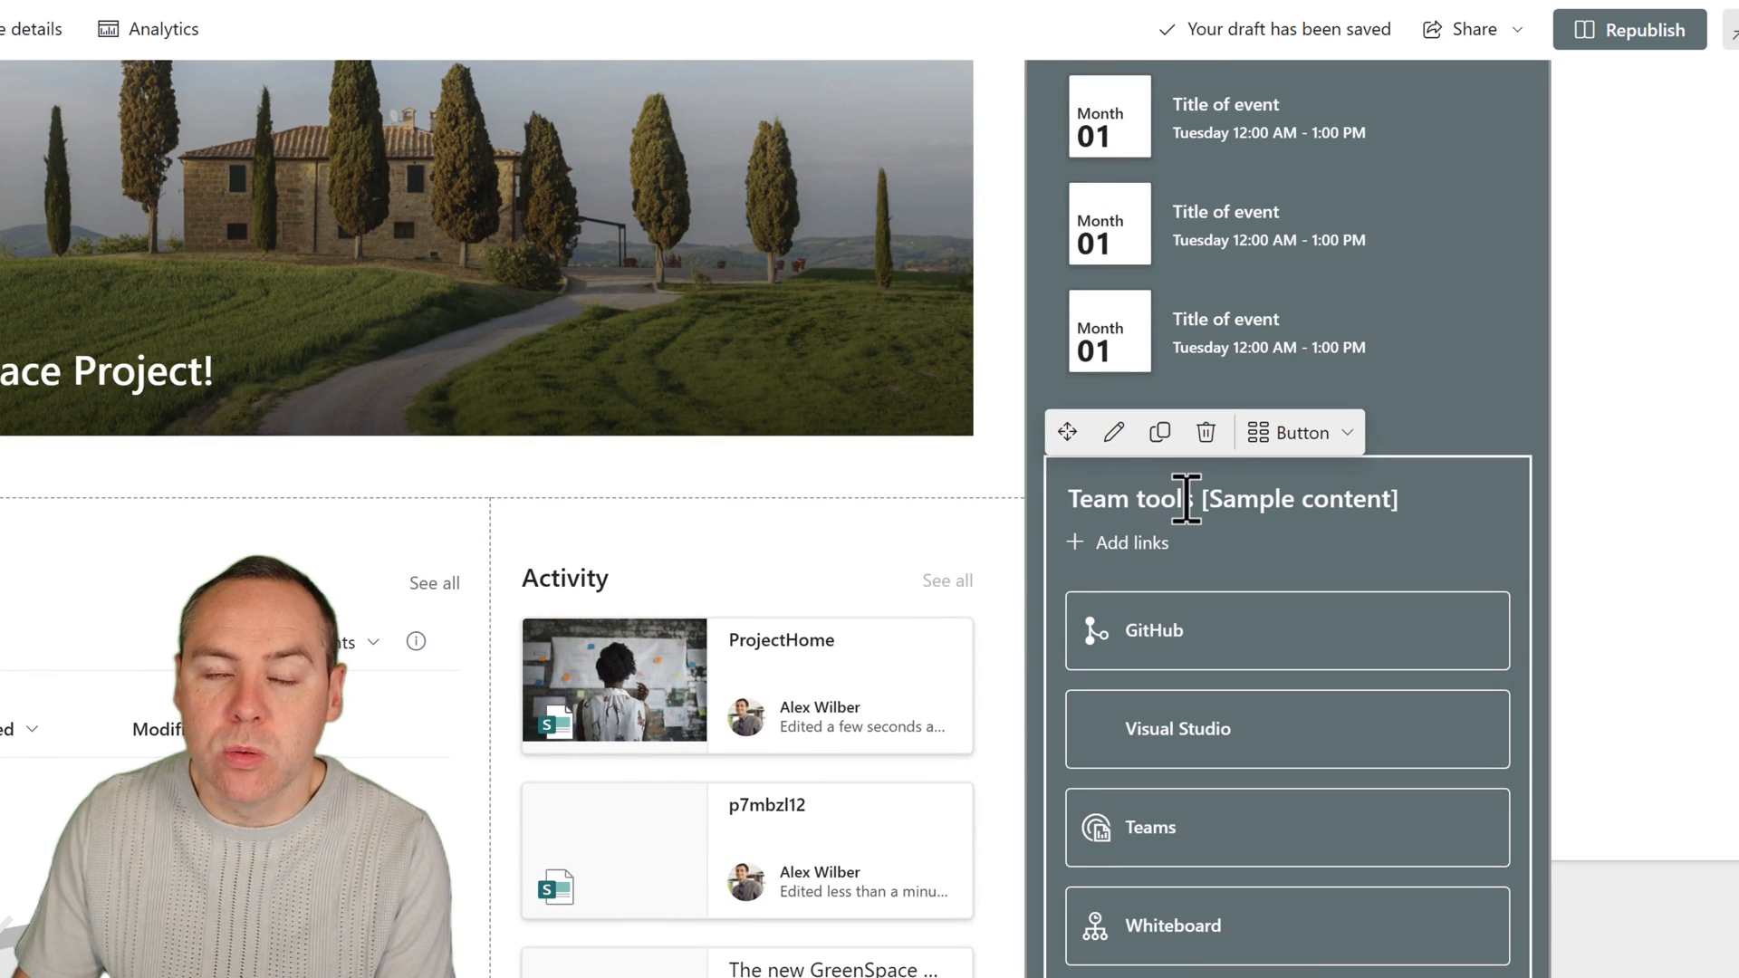
triple_click(1171, 500)
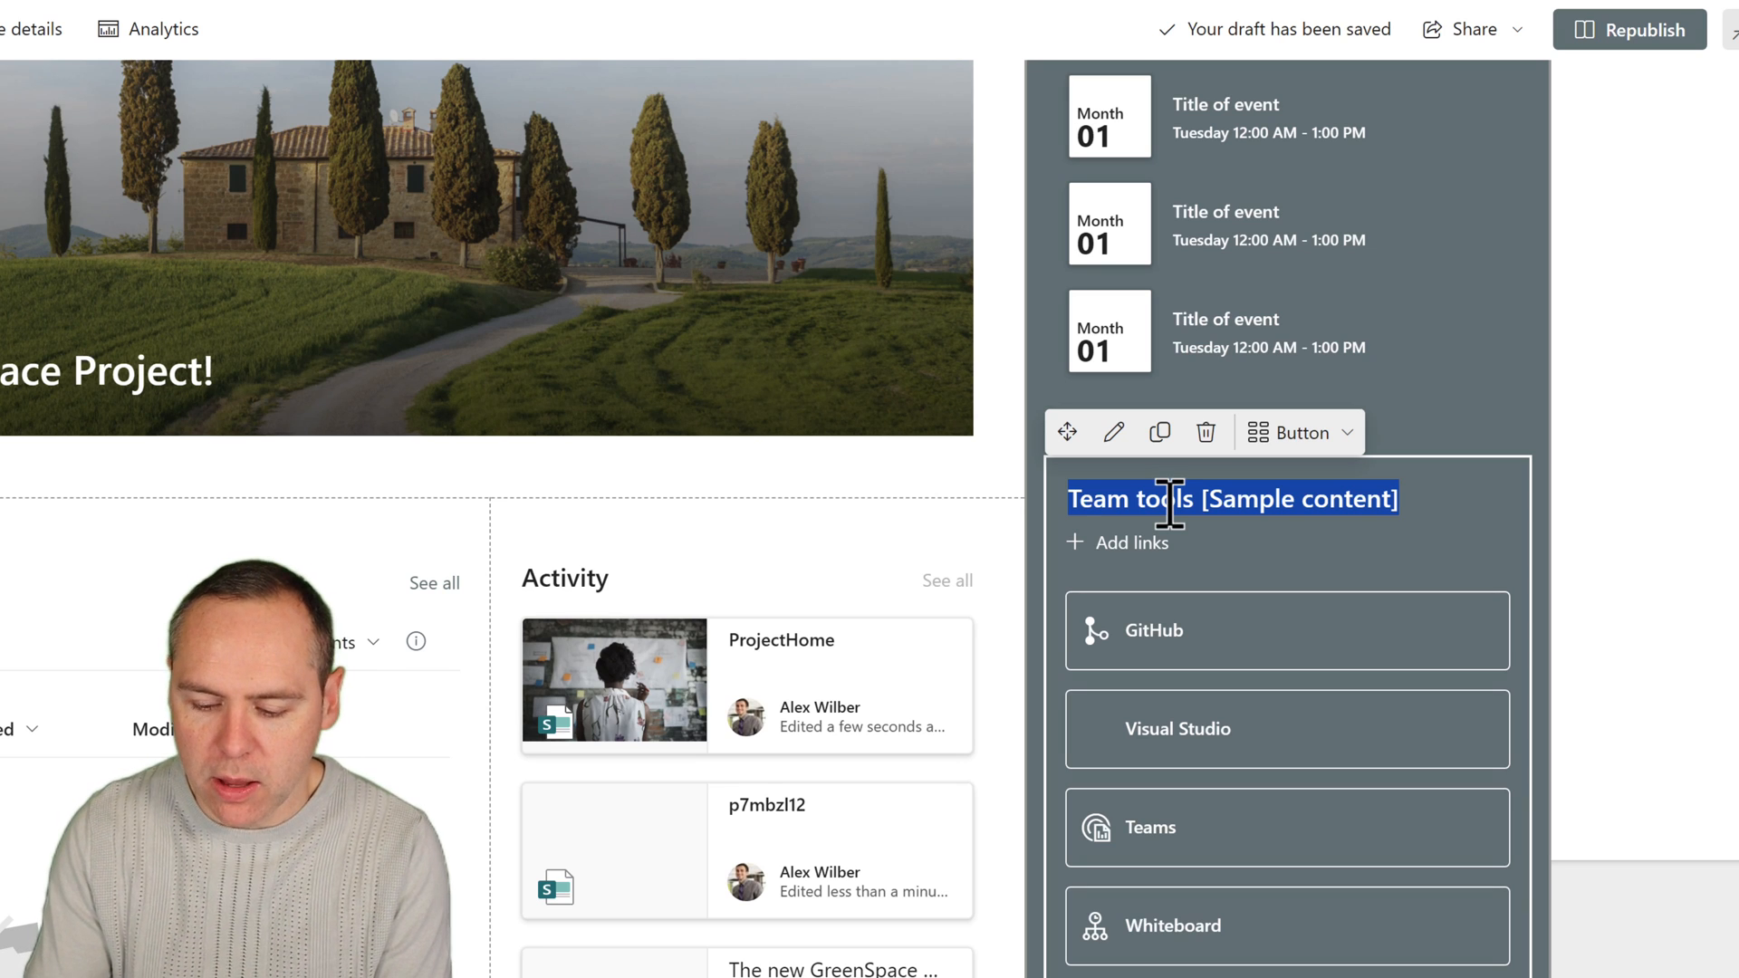
text(Quick Link)
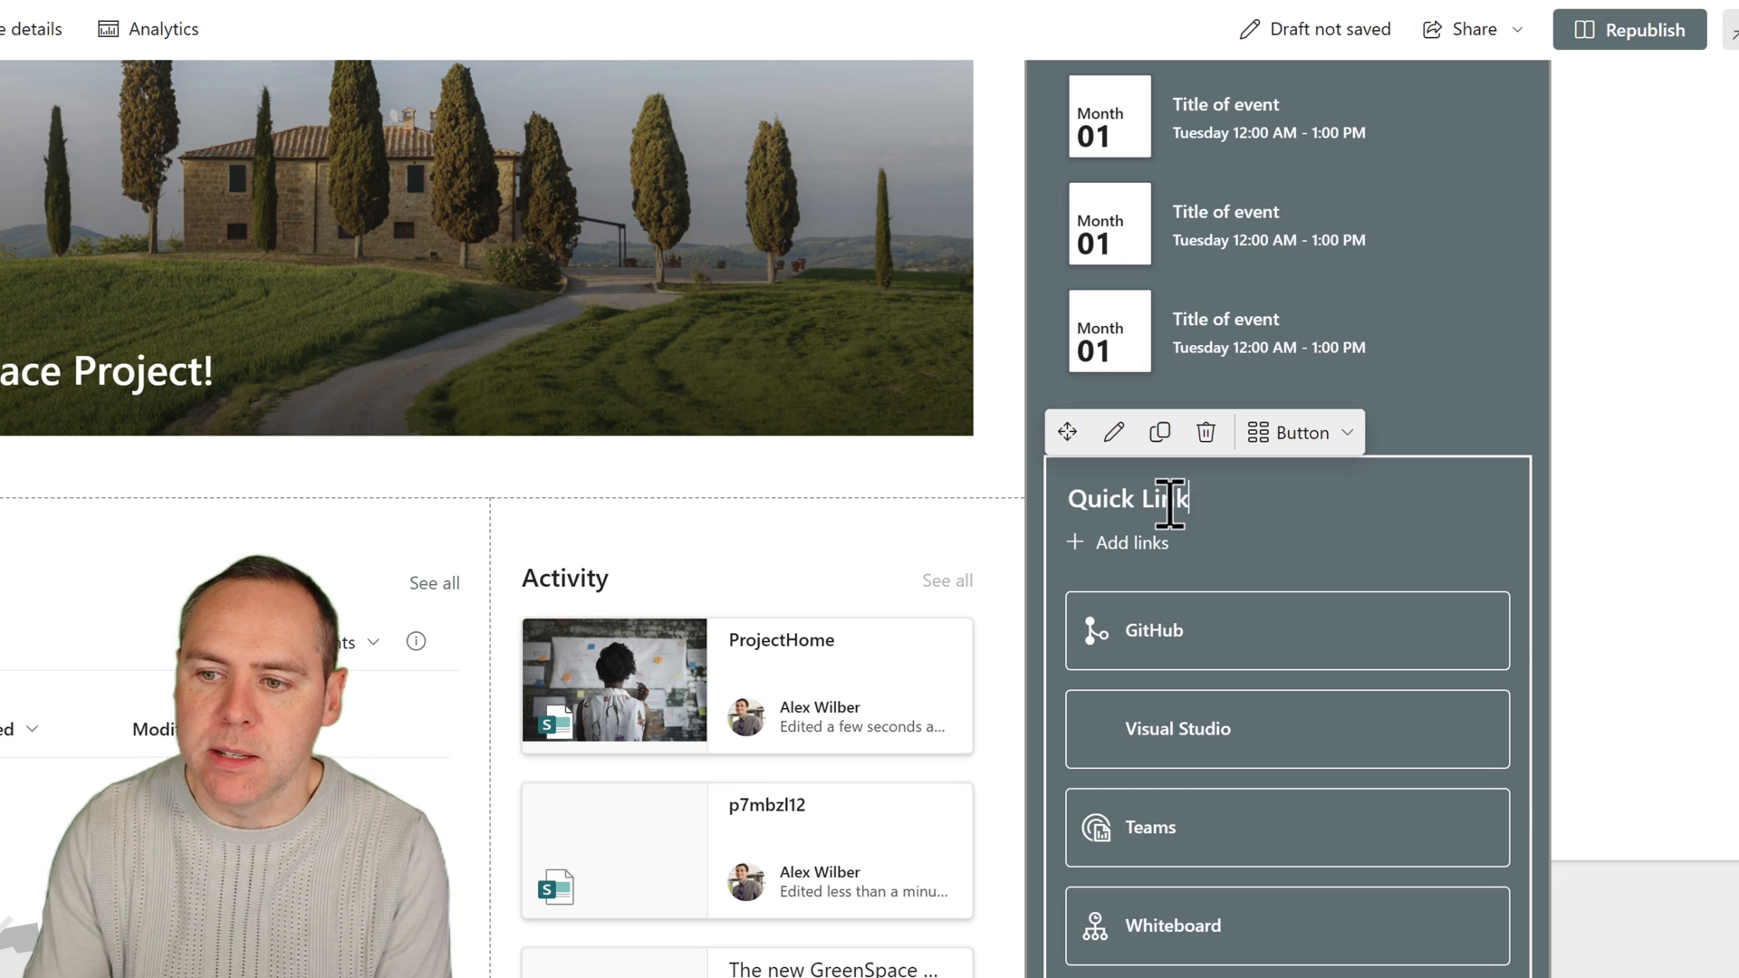
text(s)
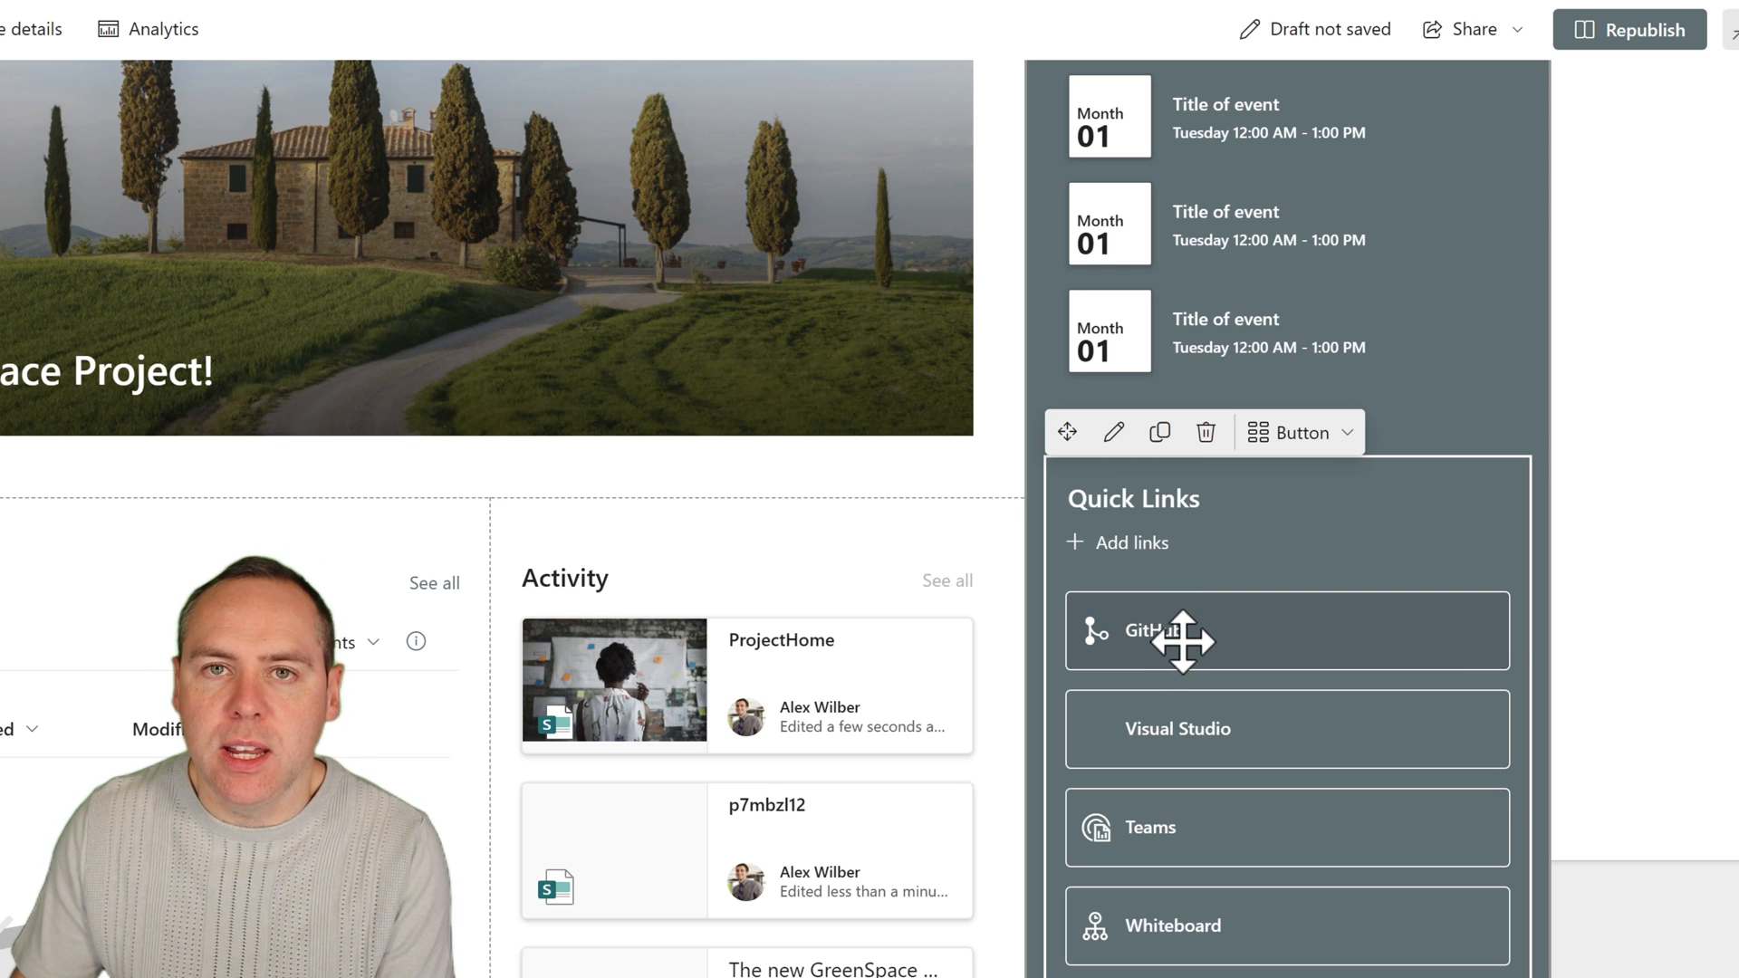
Change the GitHub quick link to "Project Plan" and the Visual Studio quick link to "Project Scope".
click(1182, 642)
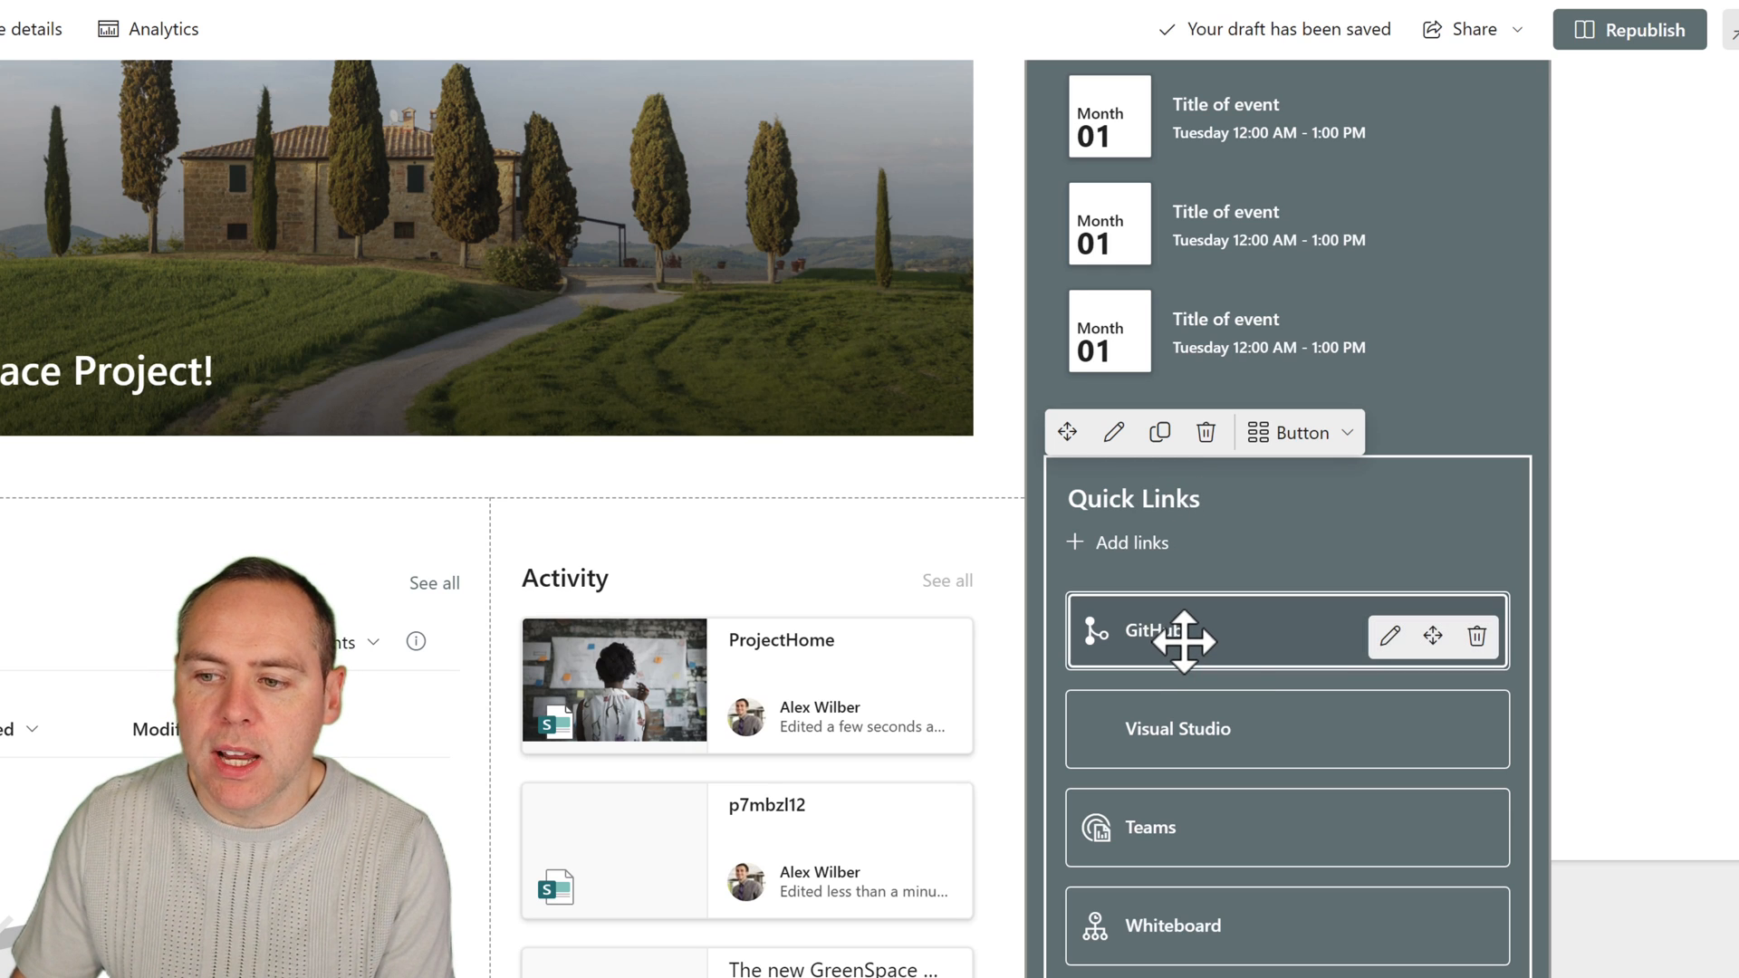
click(1393, 639)
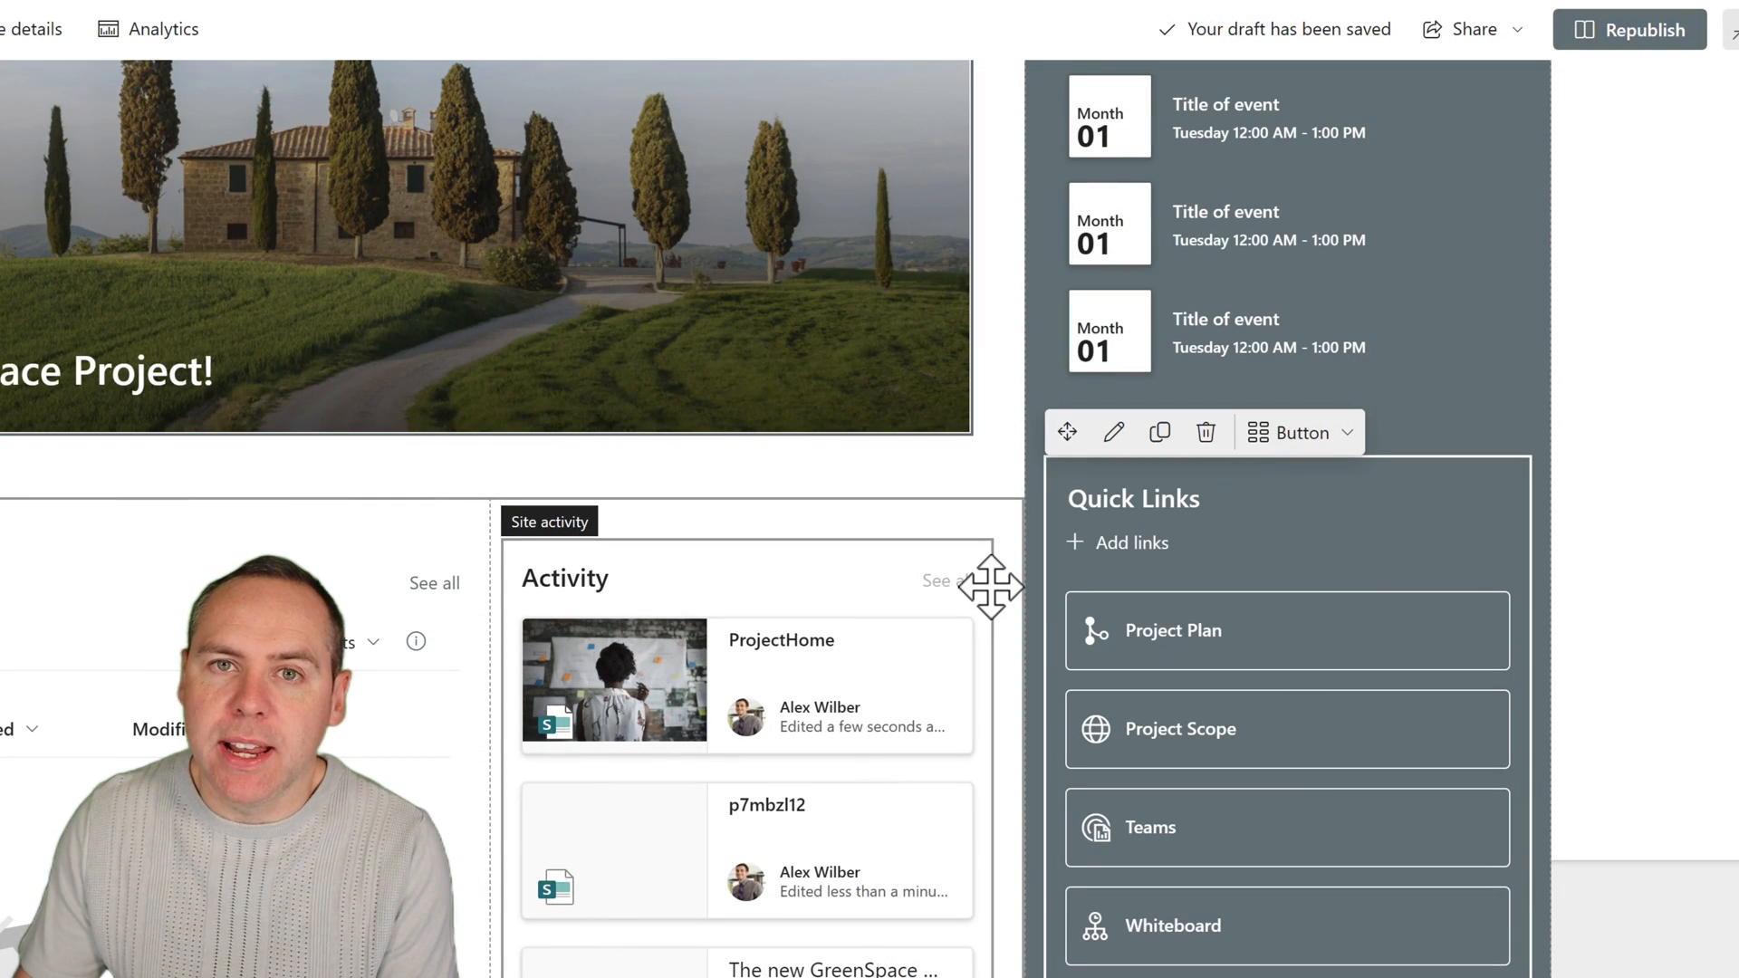
Remove "[Sample content]" from the People web part's heading and capitalize it as "Project Contacts".
scroll(1087, 649, down, 5)
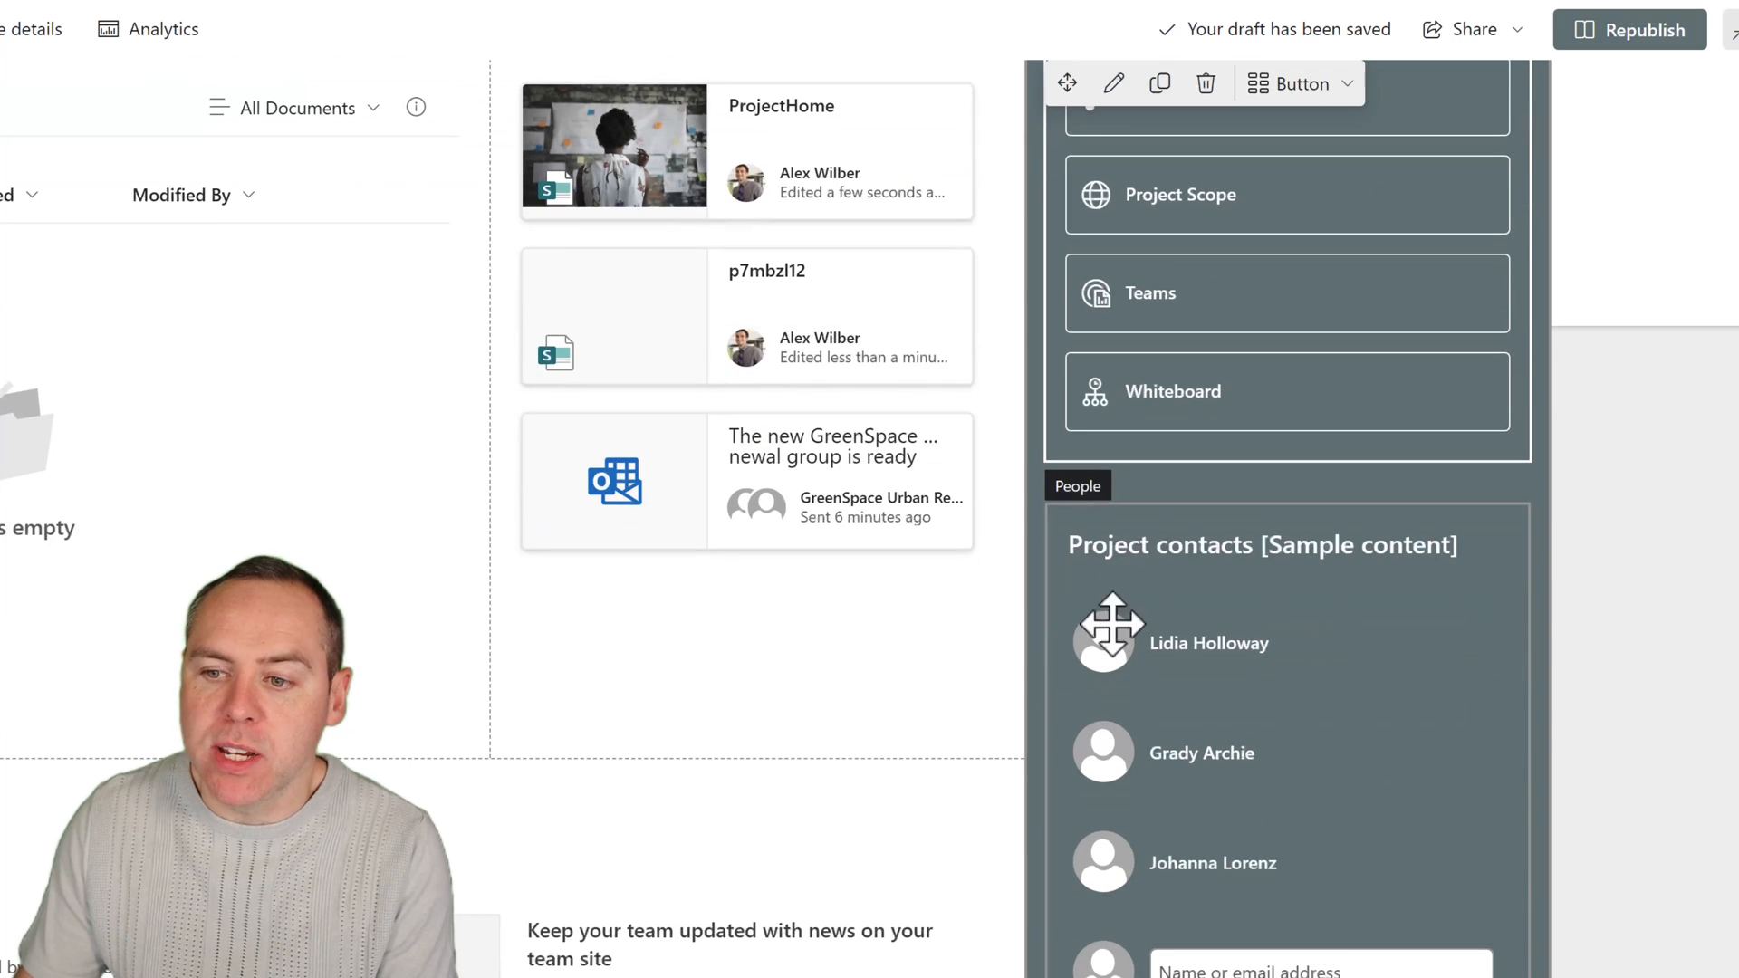
click(1142, 548)
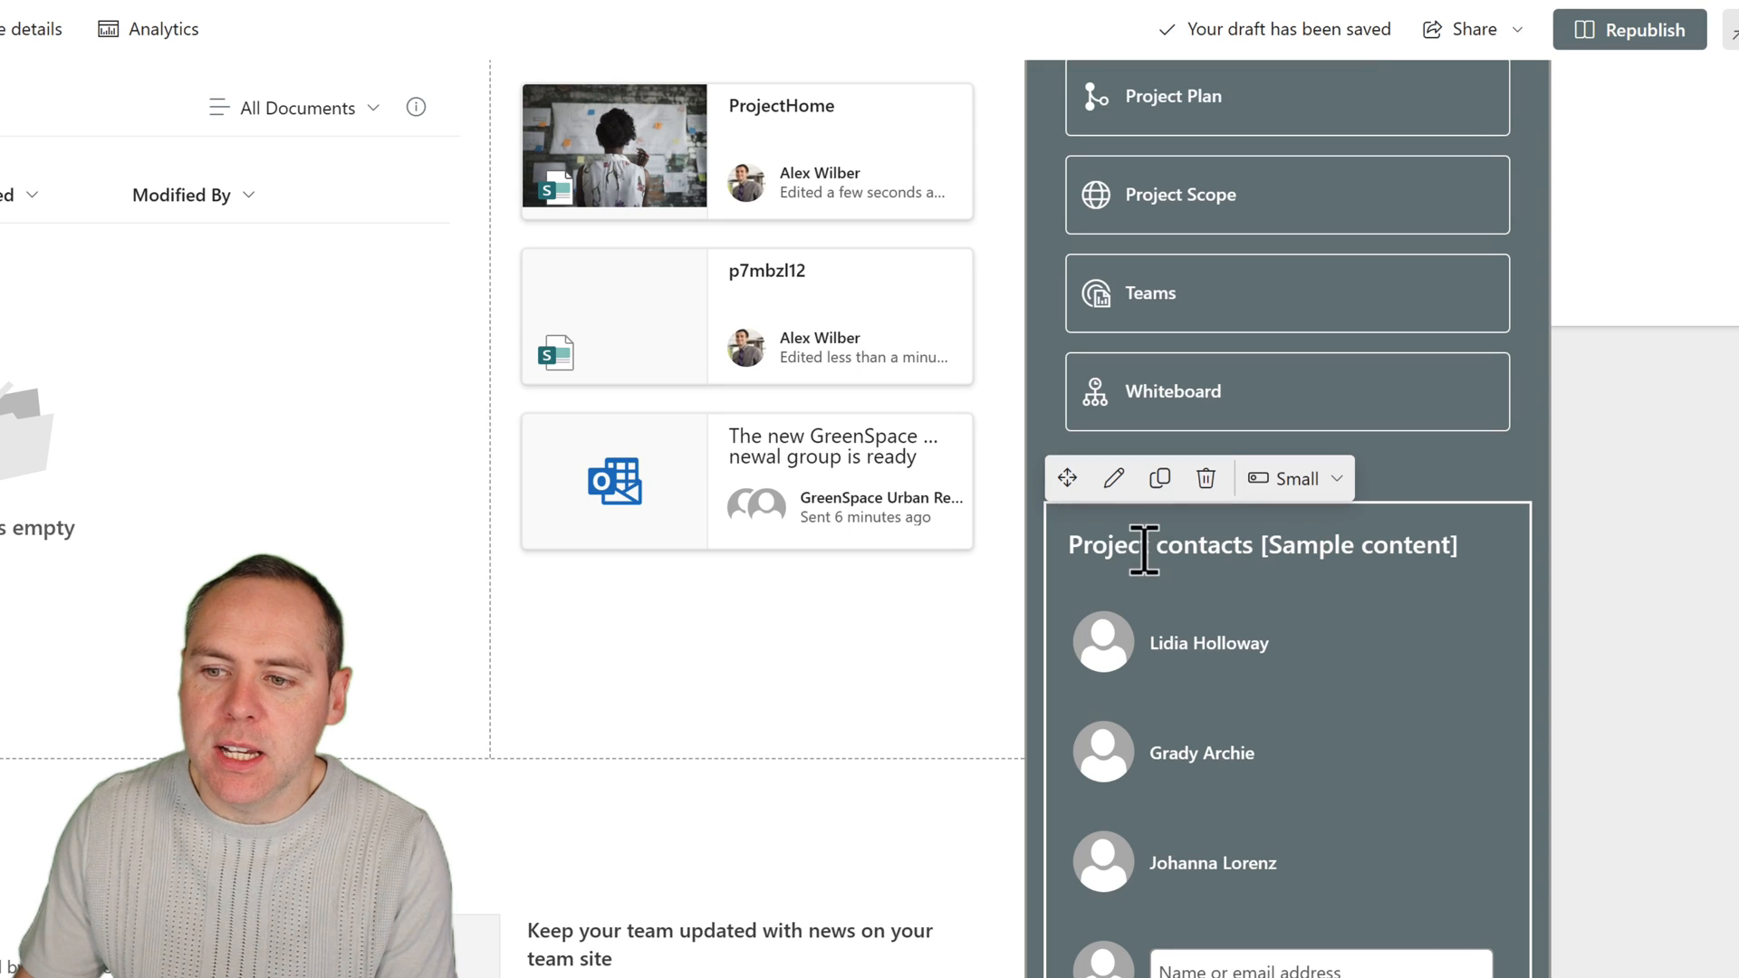
drag(1264, 548, 1454, 548)
key(BackSpace)
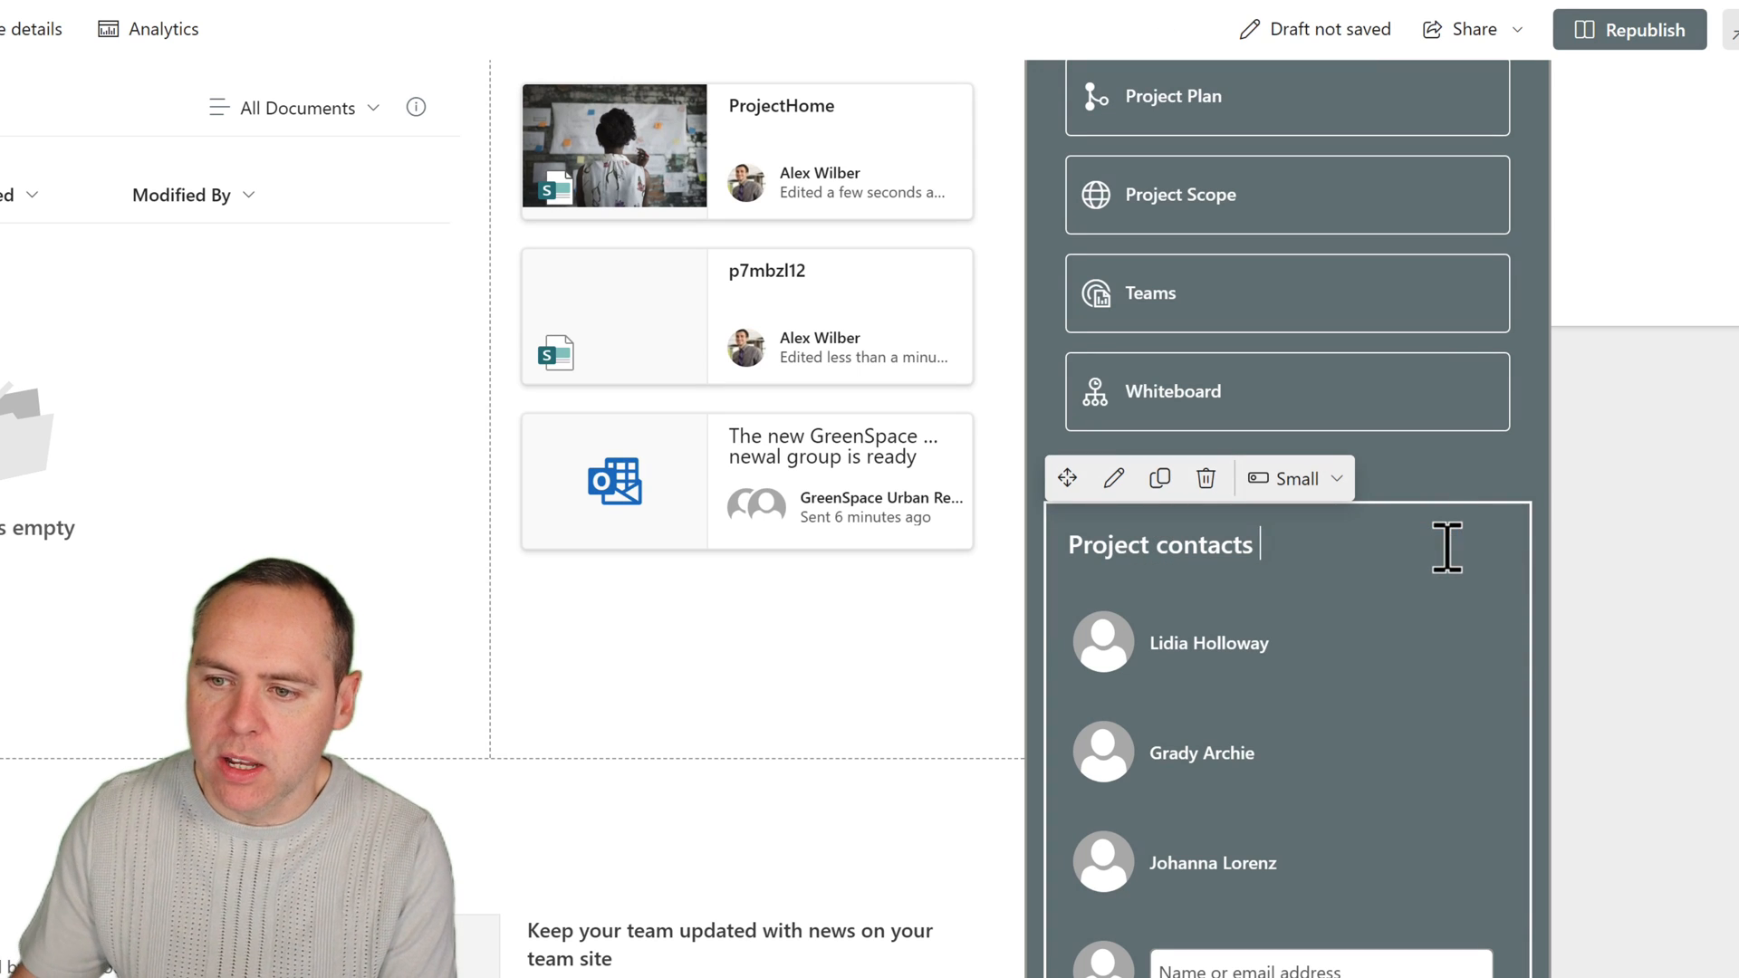
click(1171, 549)
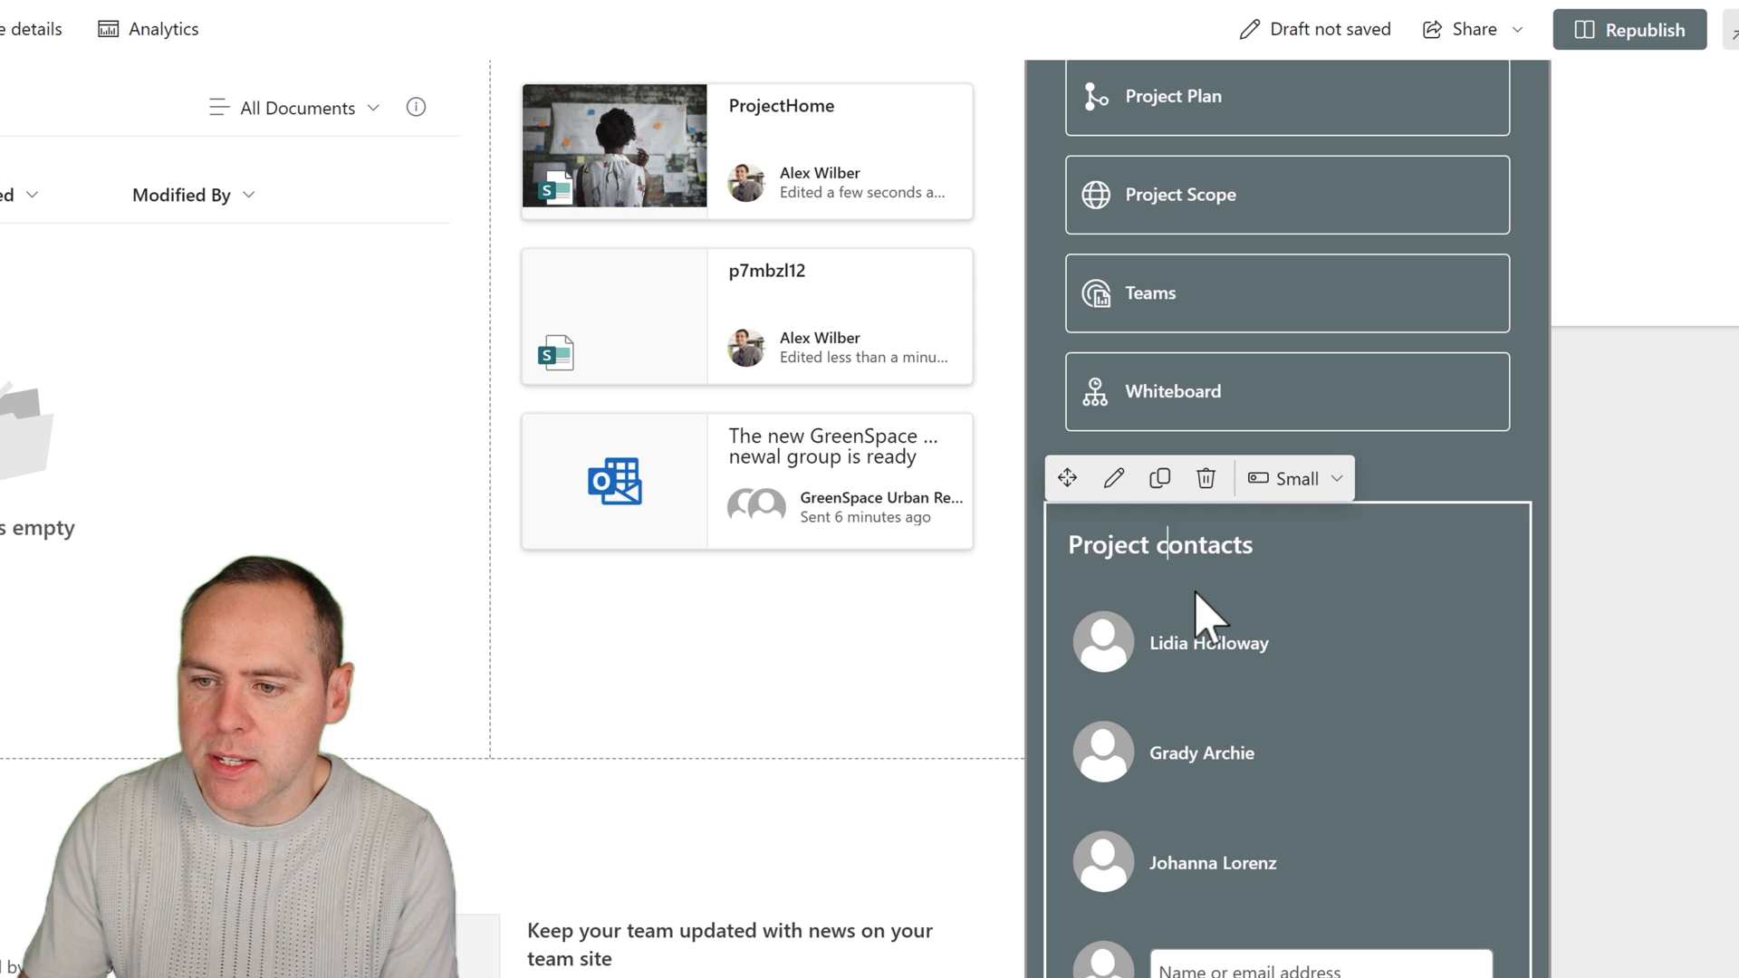
key(Delete)
text(C)
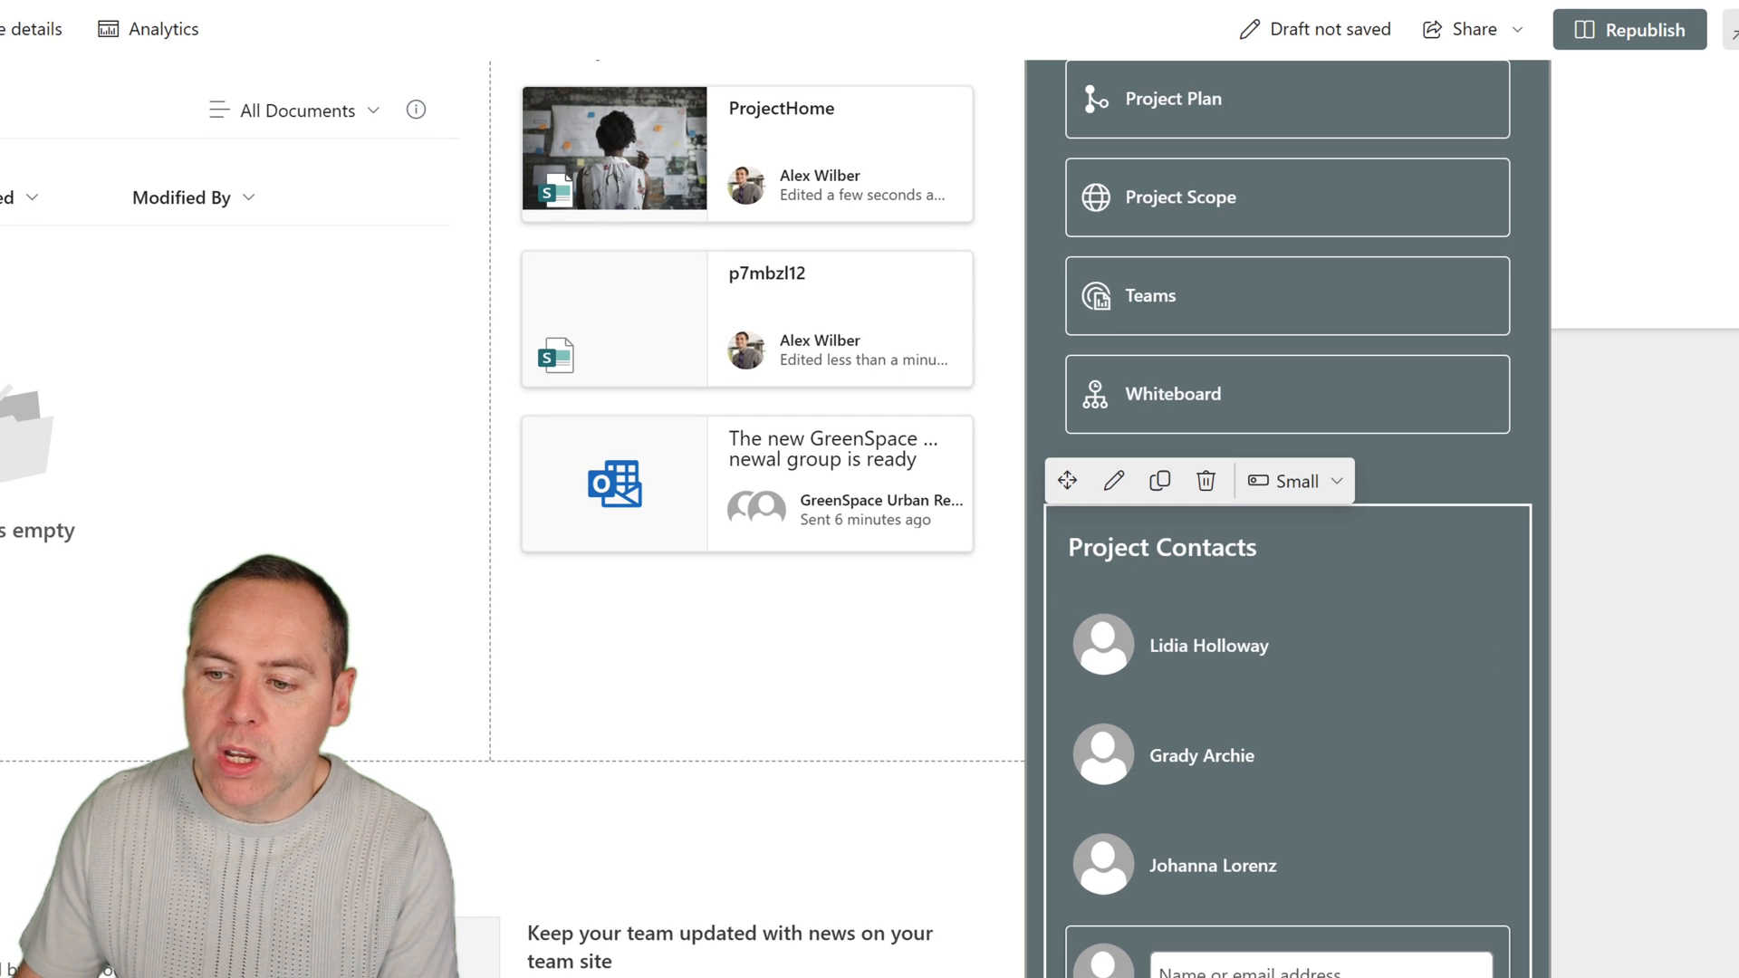
Replace the first sample profile in the Project Contacts web part with a team member found by entering the person's name.
click(1228, 648)
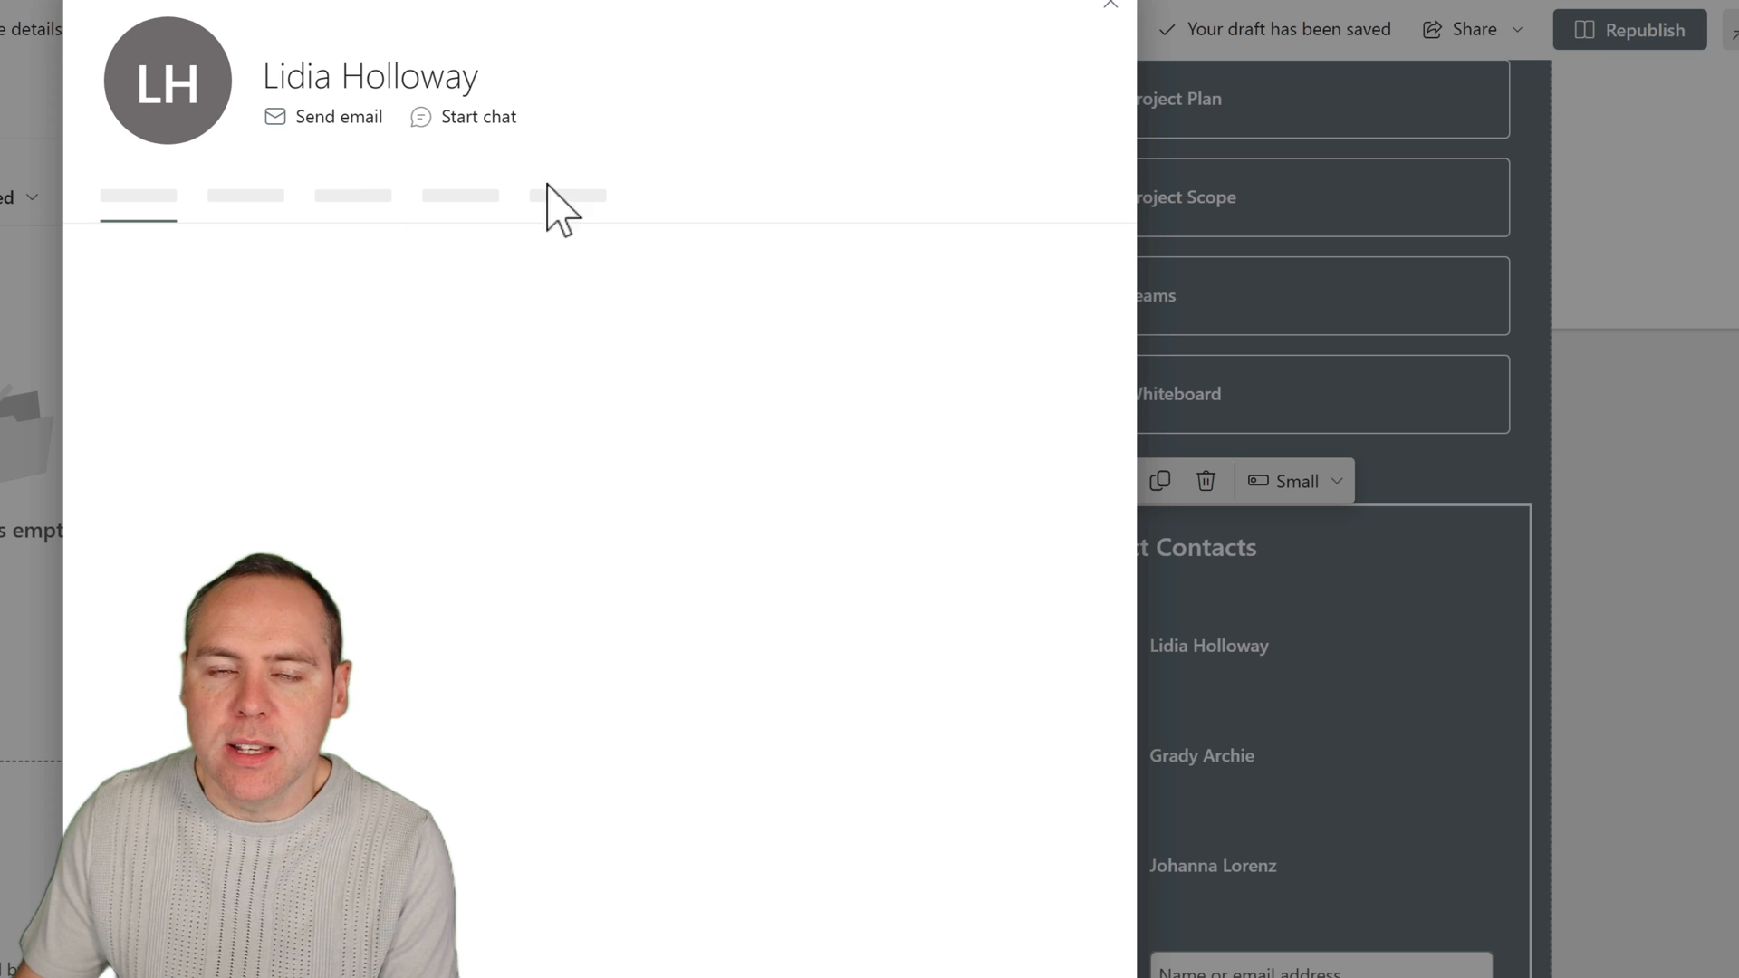
click(1112, 7)
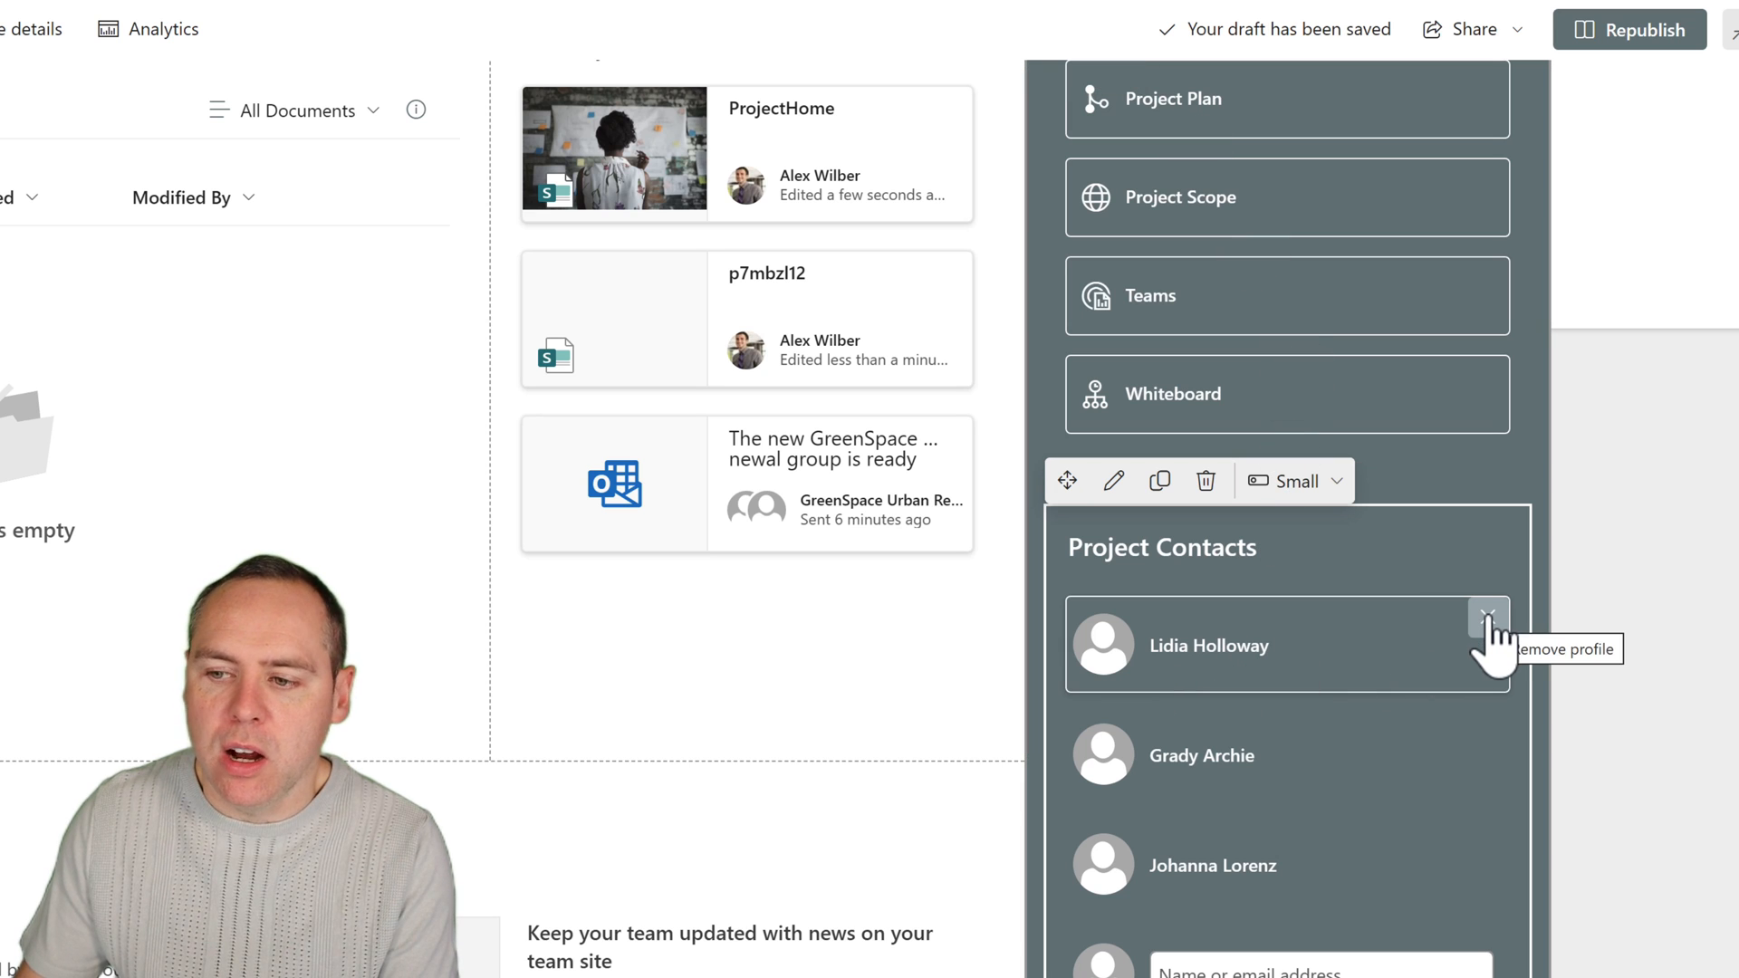
click(1488, 617)
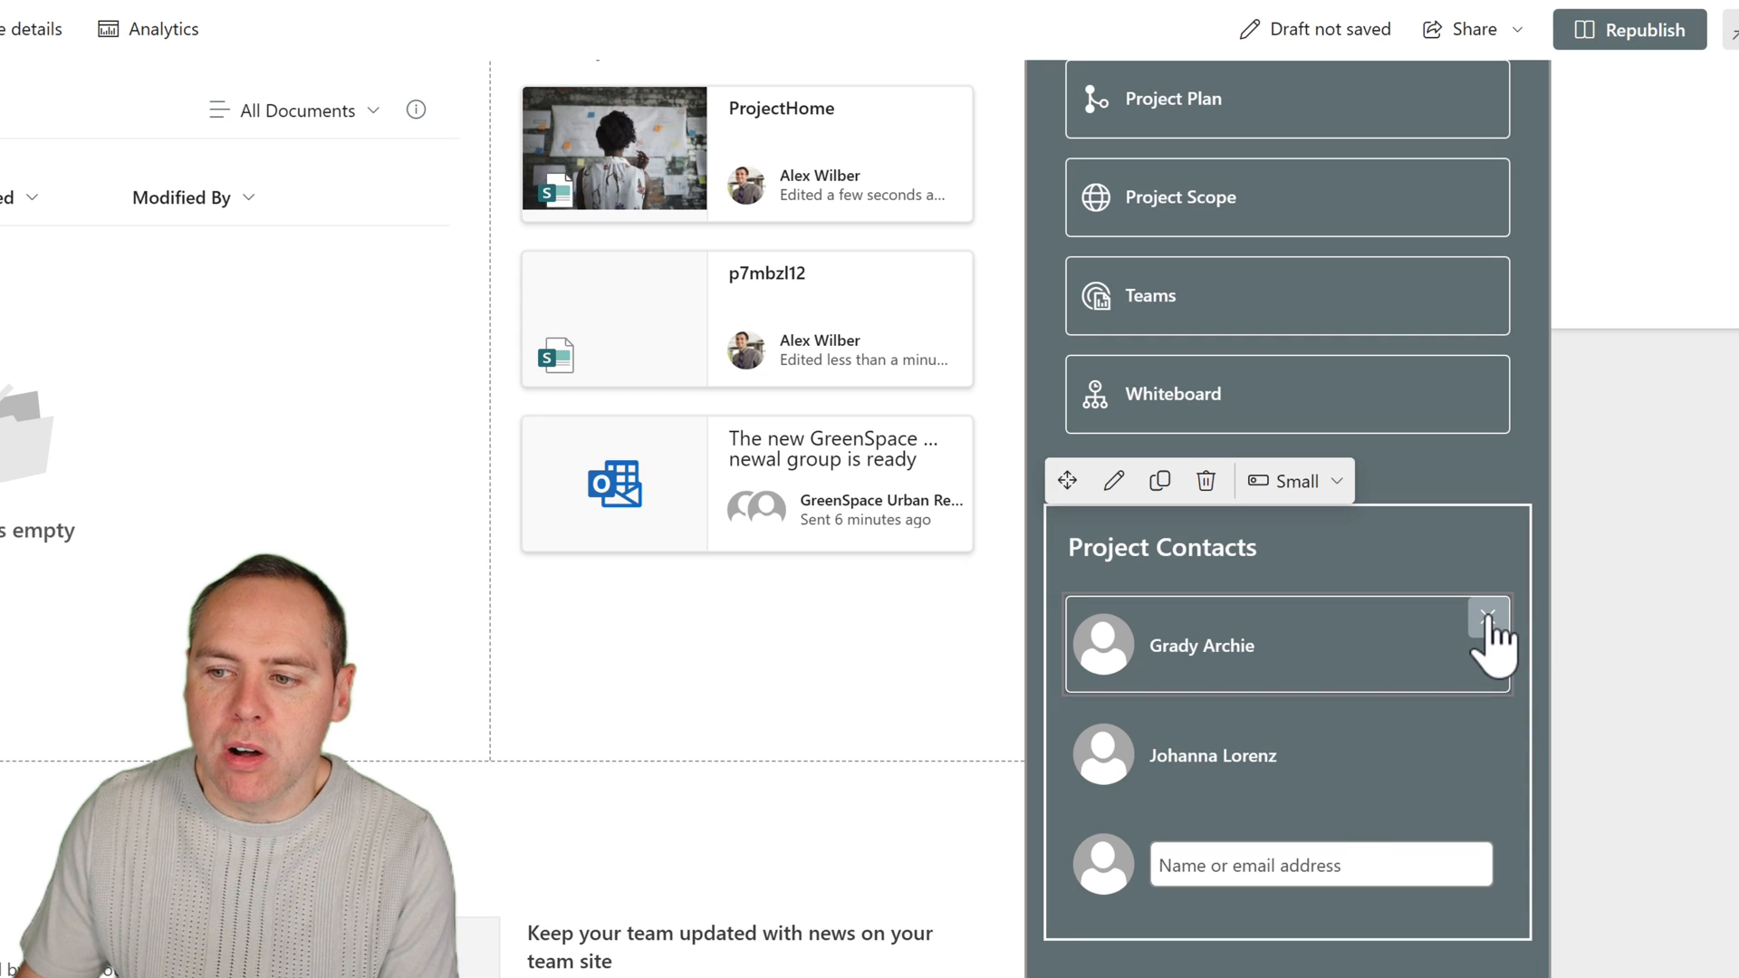
click(1314, 861)
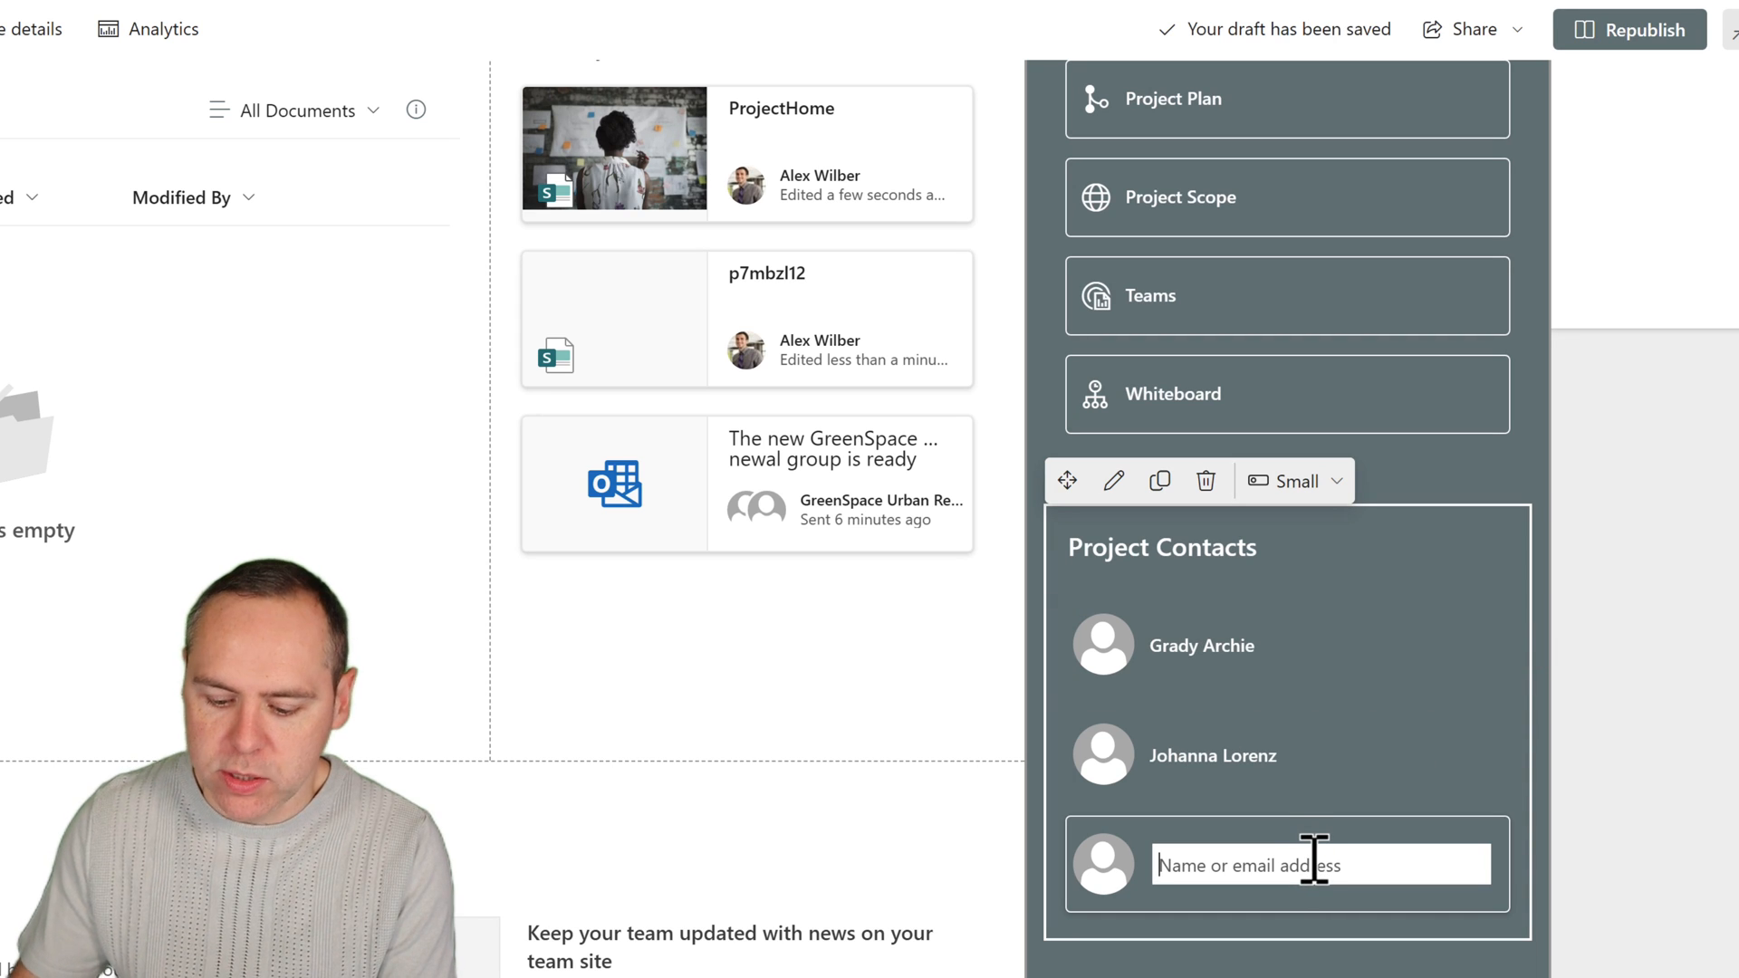
text(Megan)
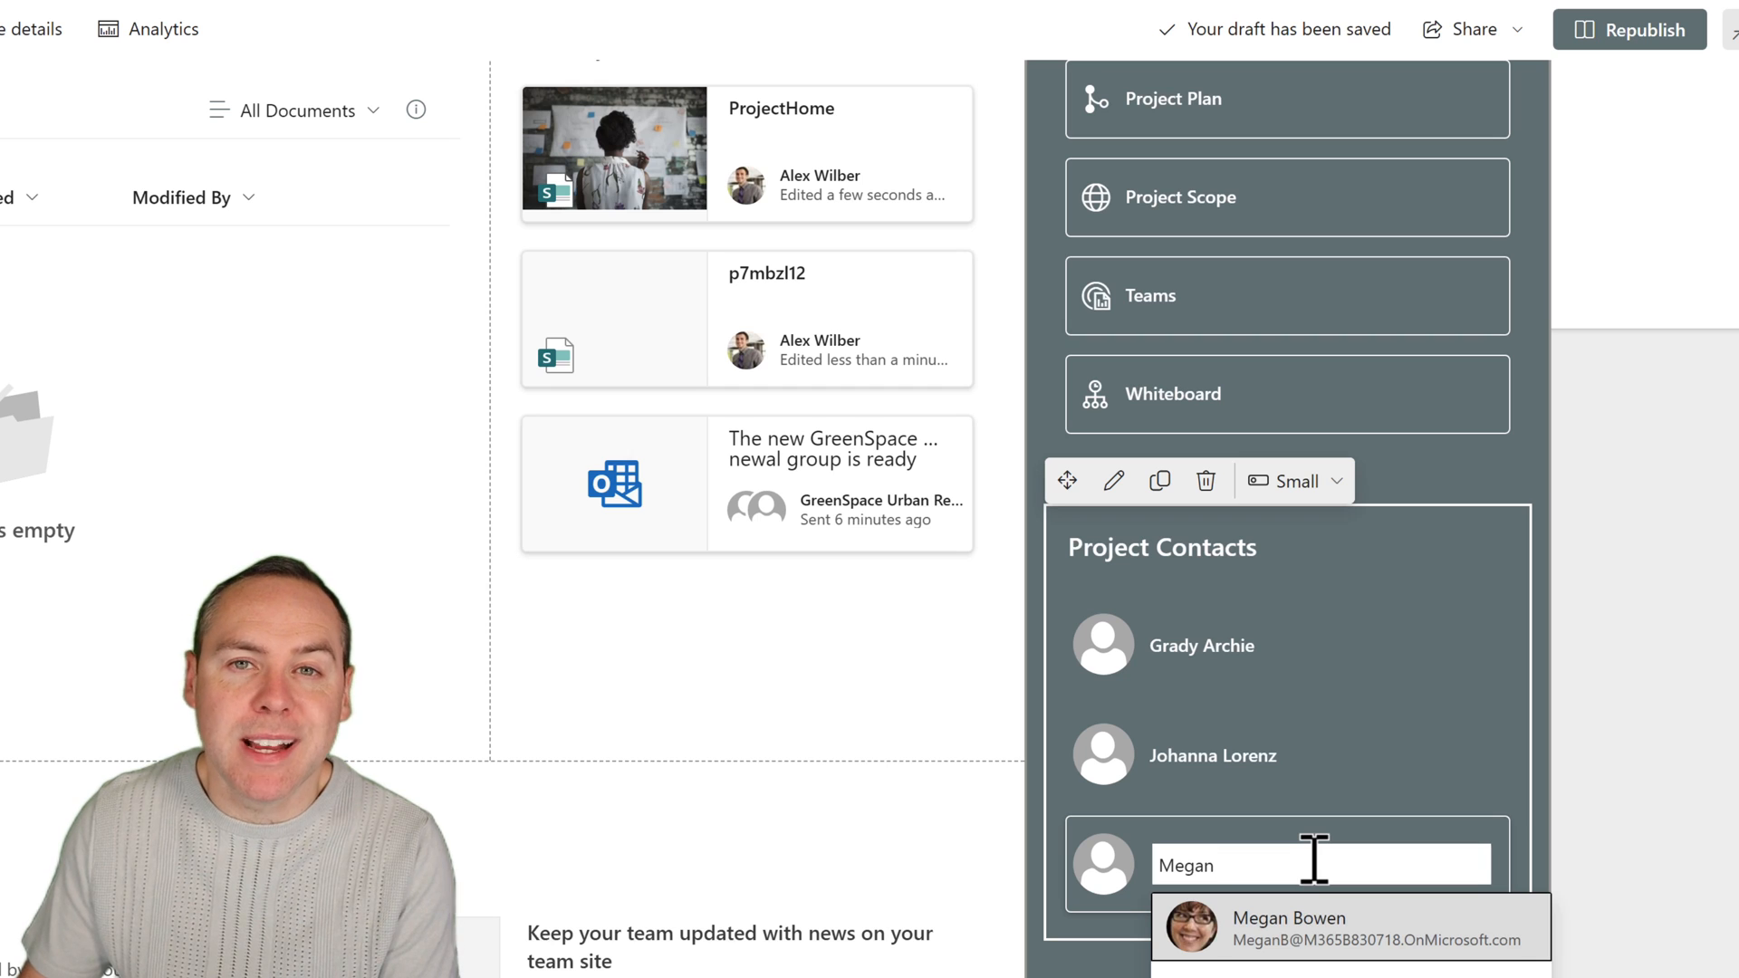
click(1246, 942)
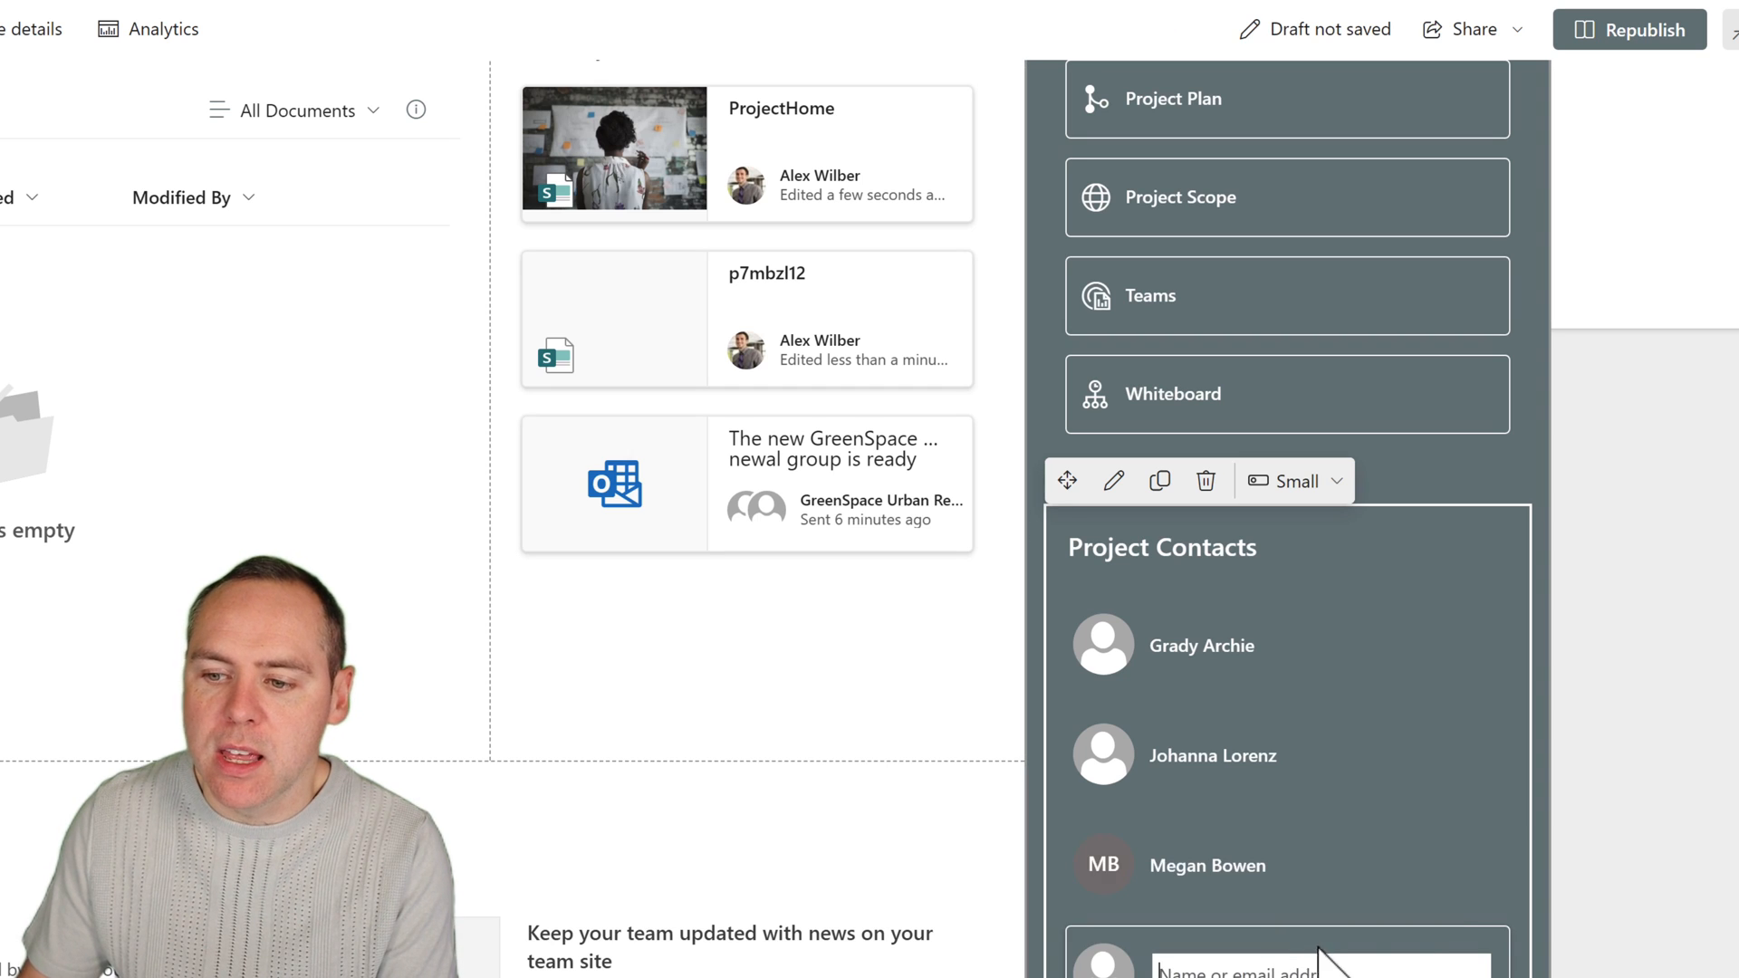
click(1542, 489)
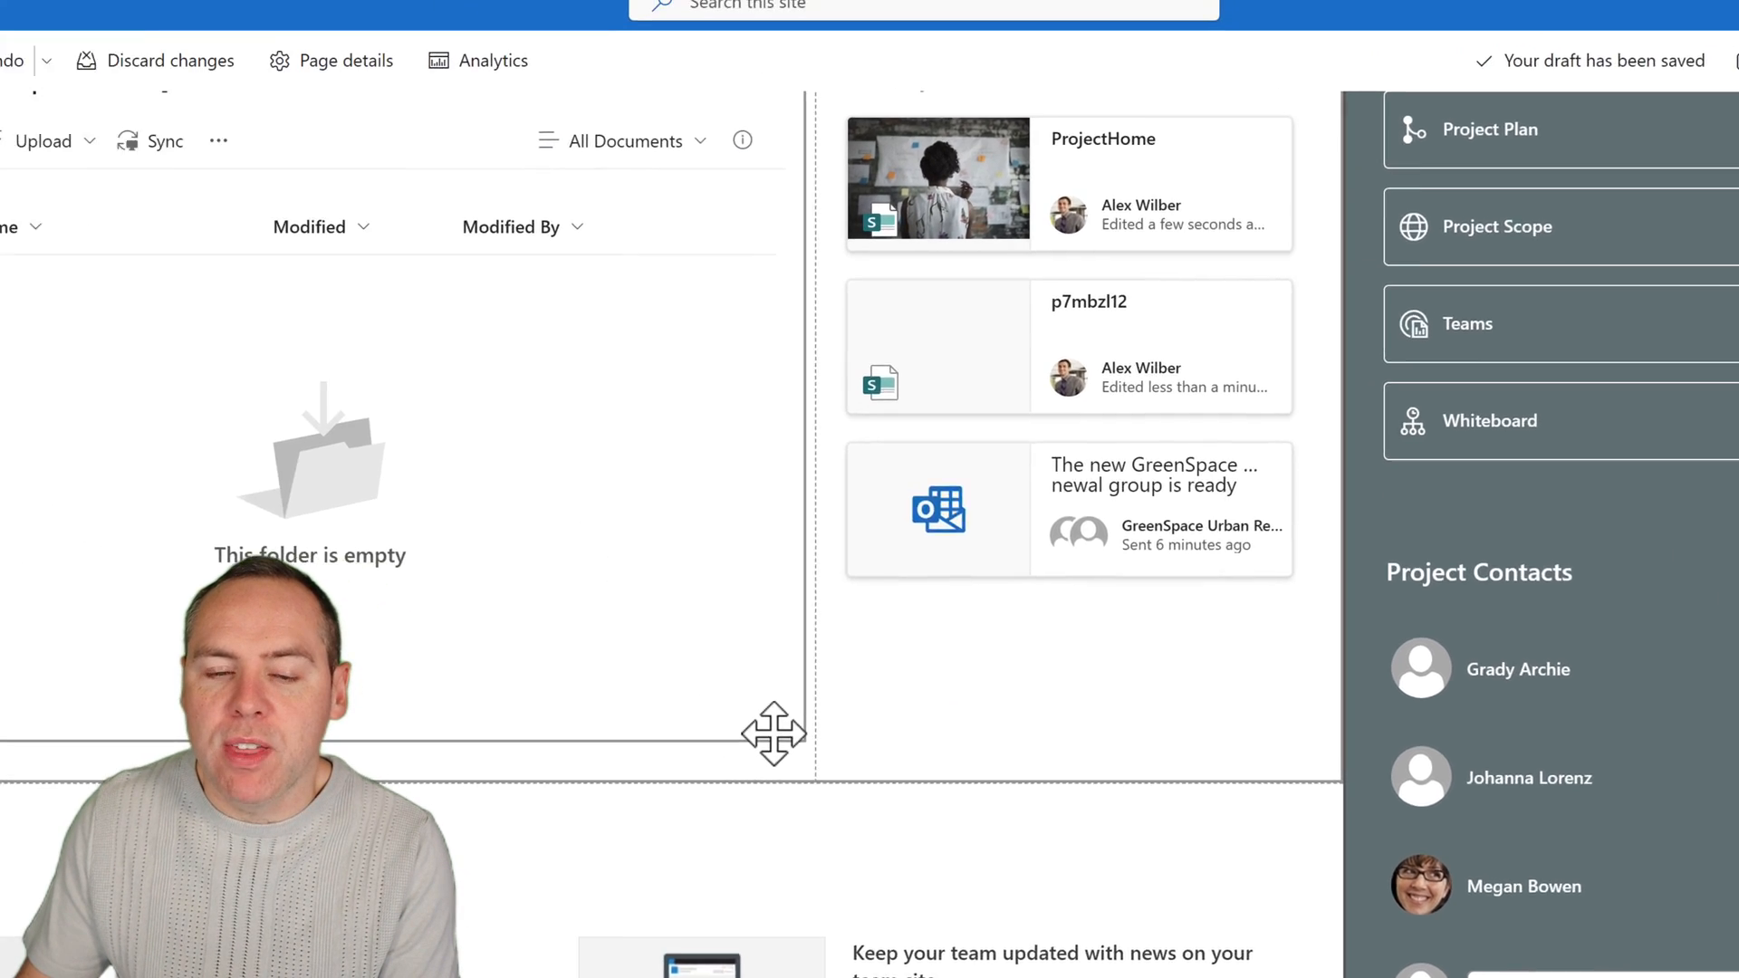
Delete the Activity web part beside the document library and the News web part below it.
scroll(772, 734, up, 3)
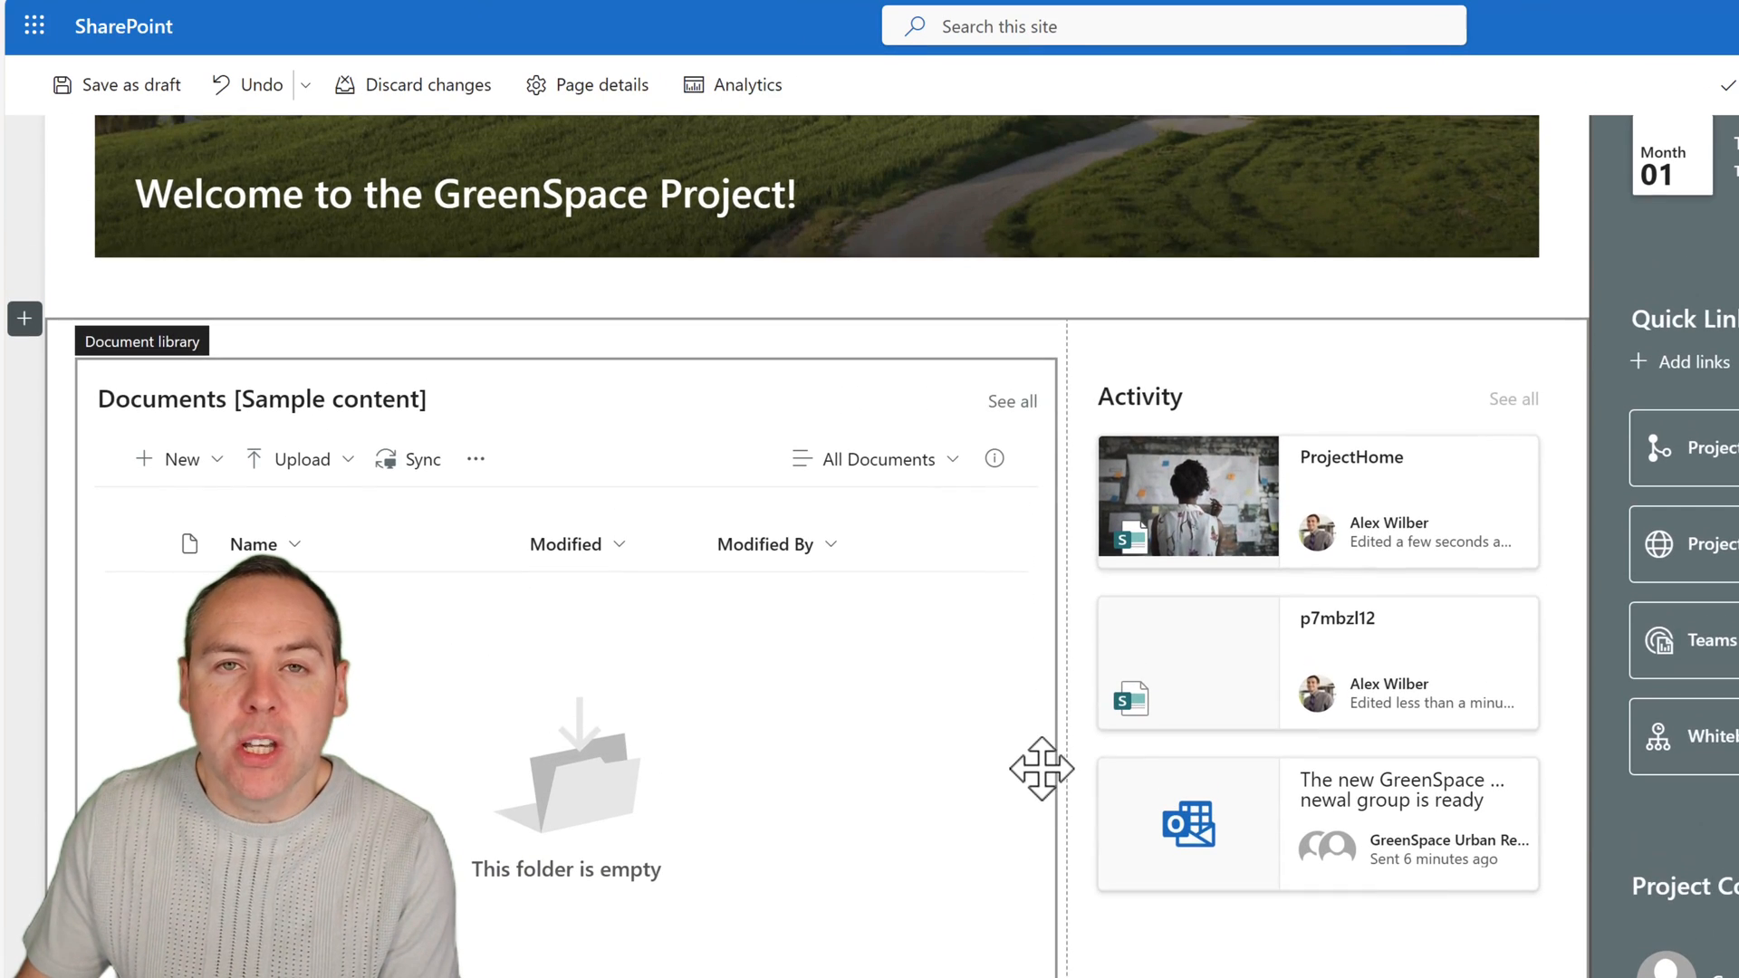
click(1218, 403)
click(1235, 333)
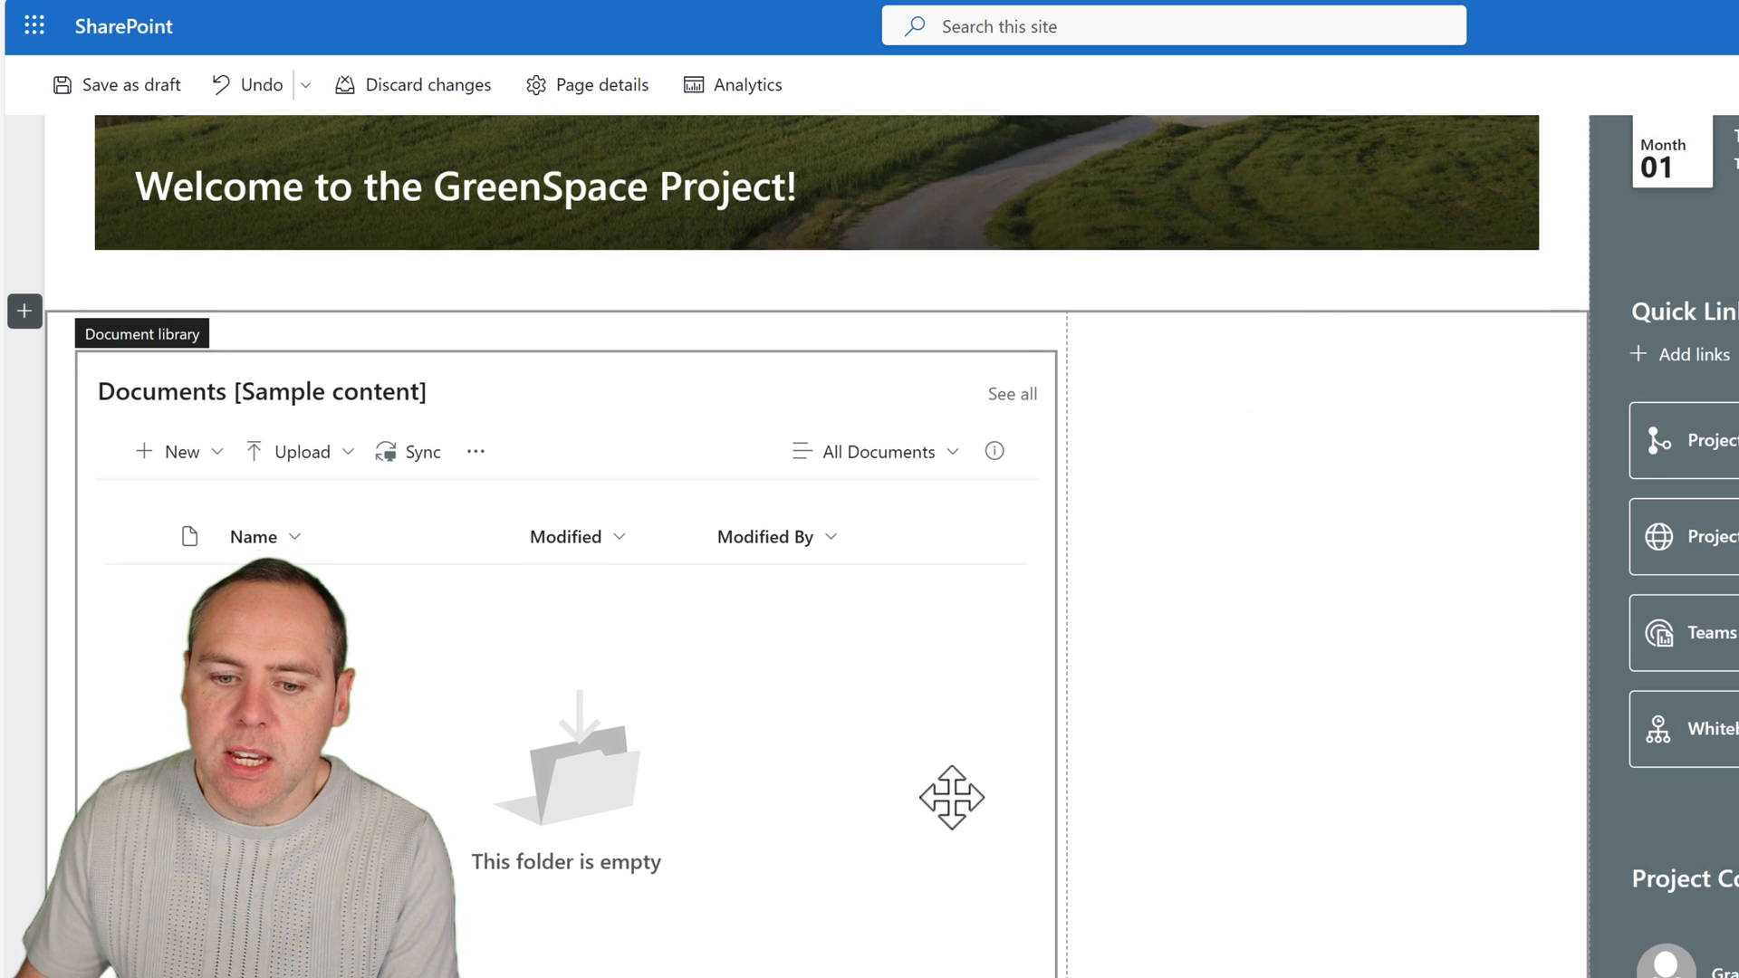
scroll(815, 779, down, 5)
click(520, 683)
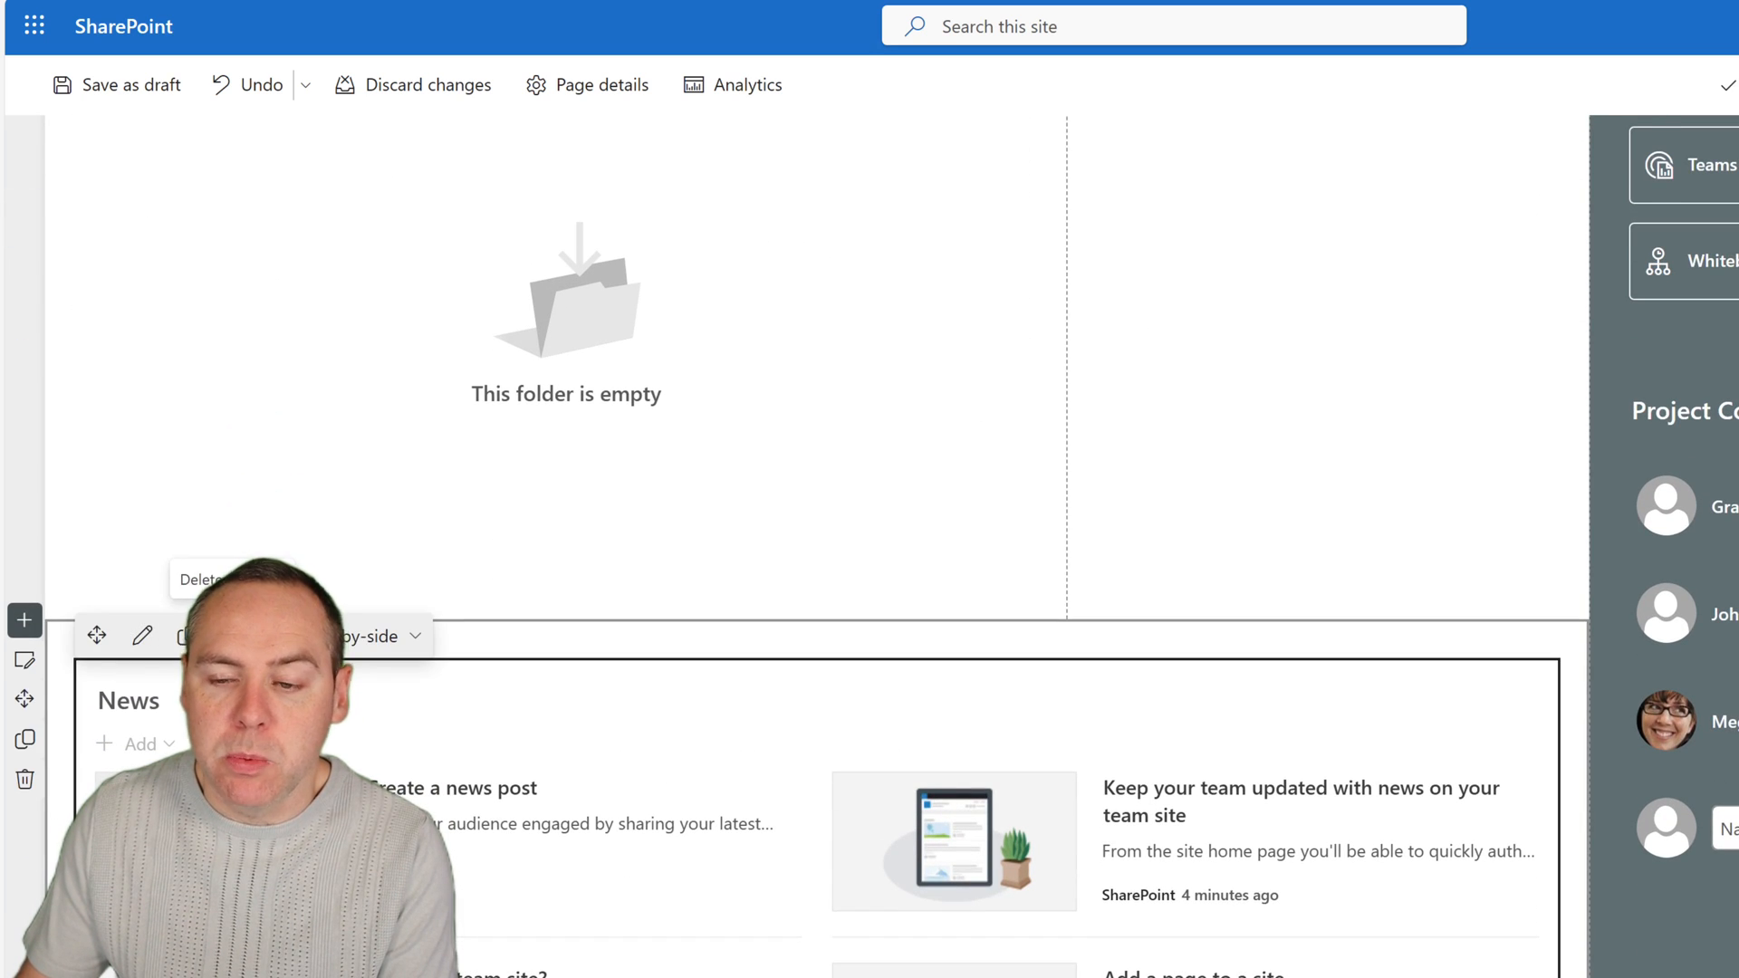
click(185, 636)
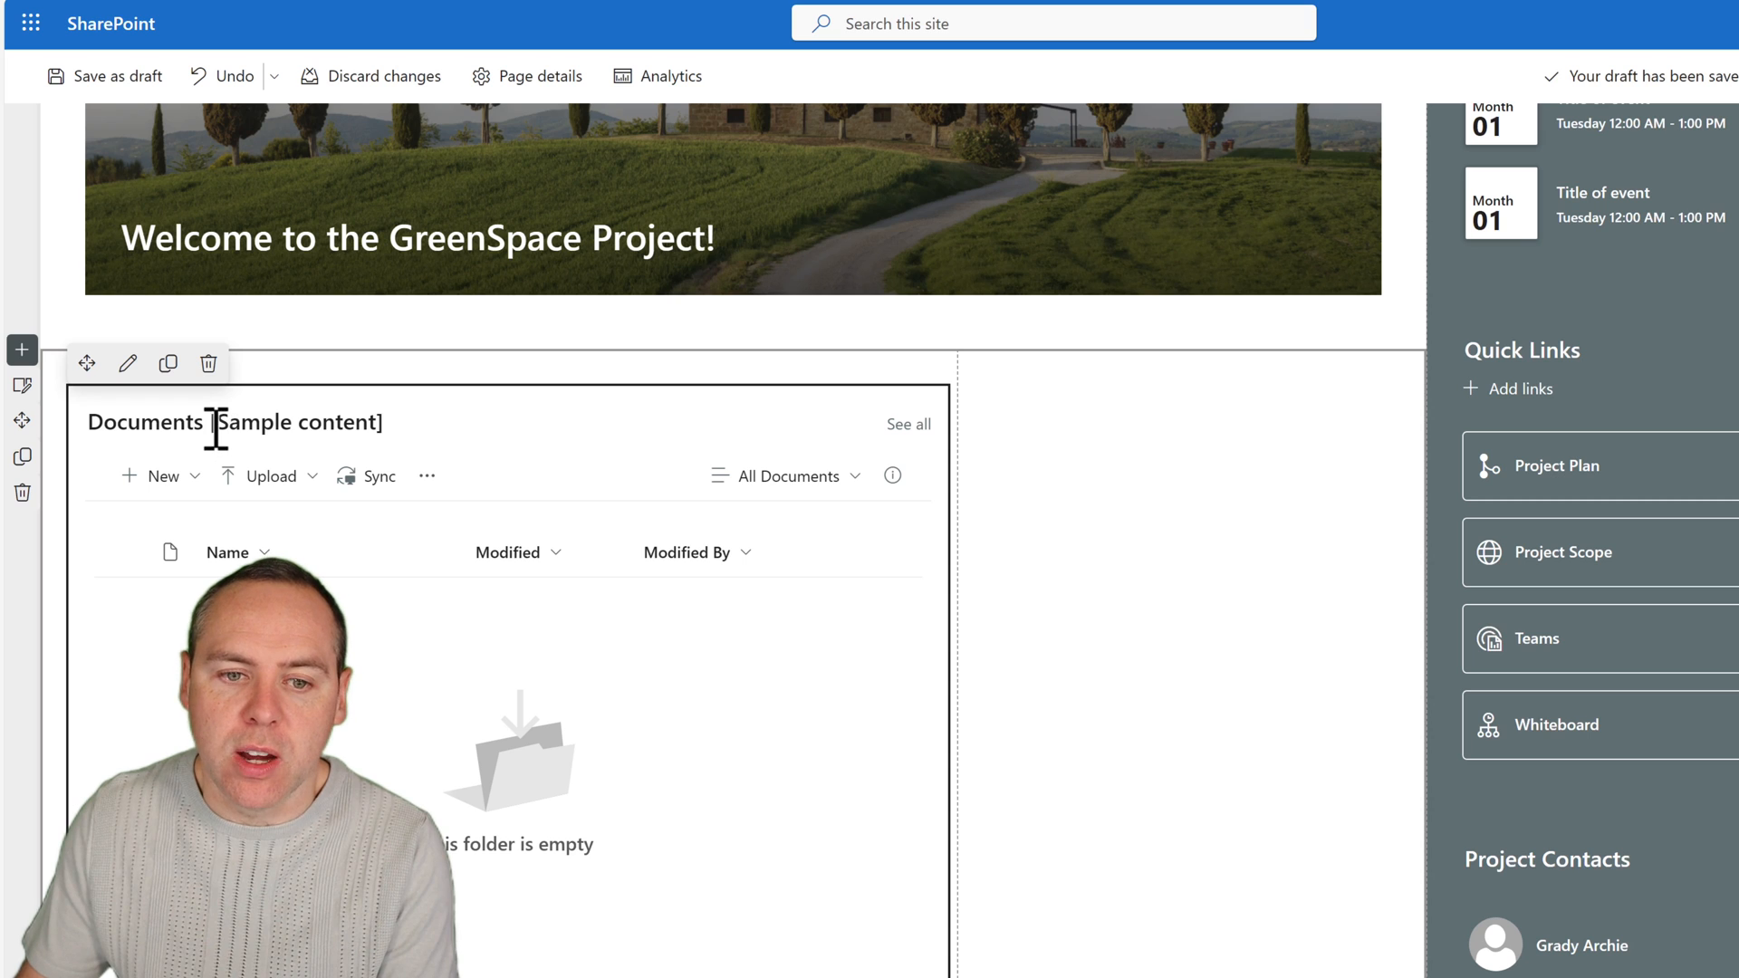
Rename the document library heading "Documents [Sample content]" to "Documents for GreenSpace".
drag(214, 433, 399, 433)
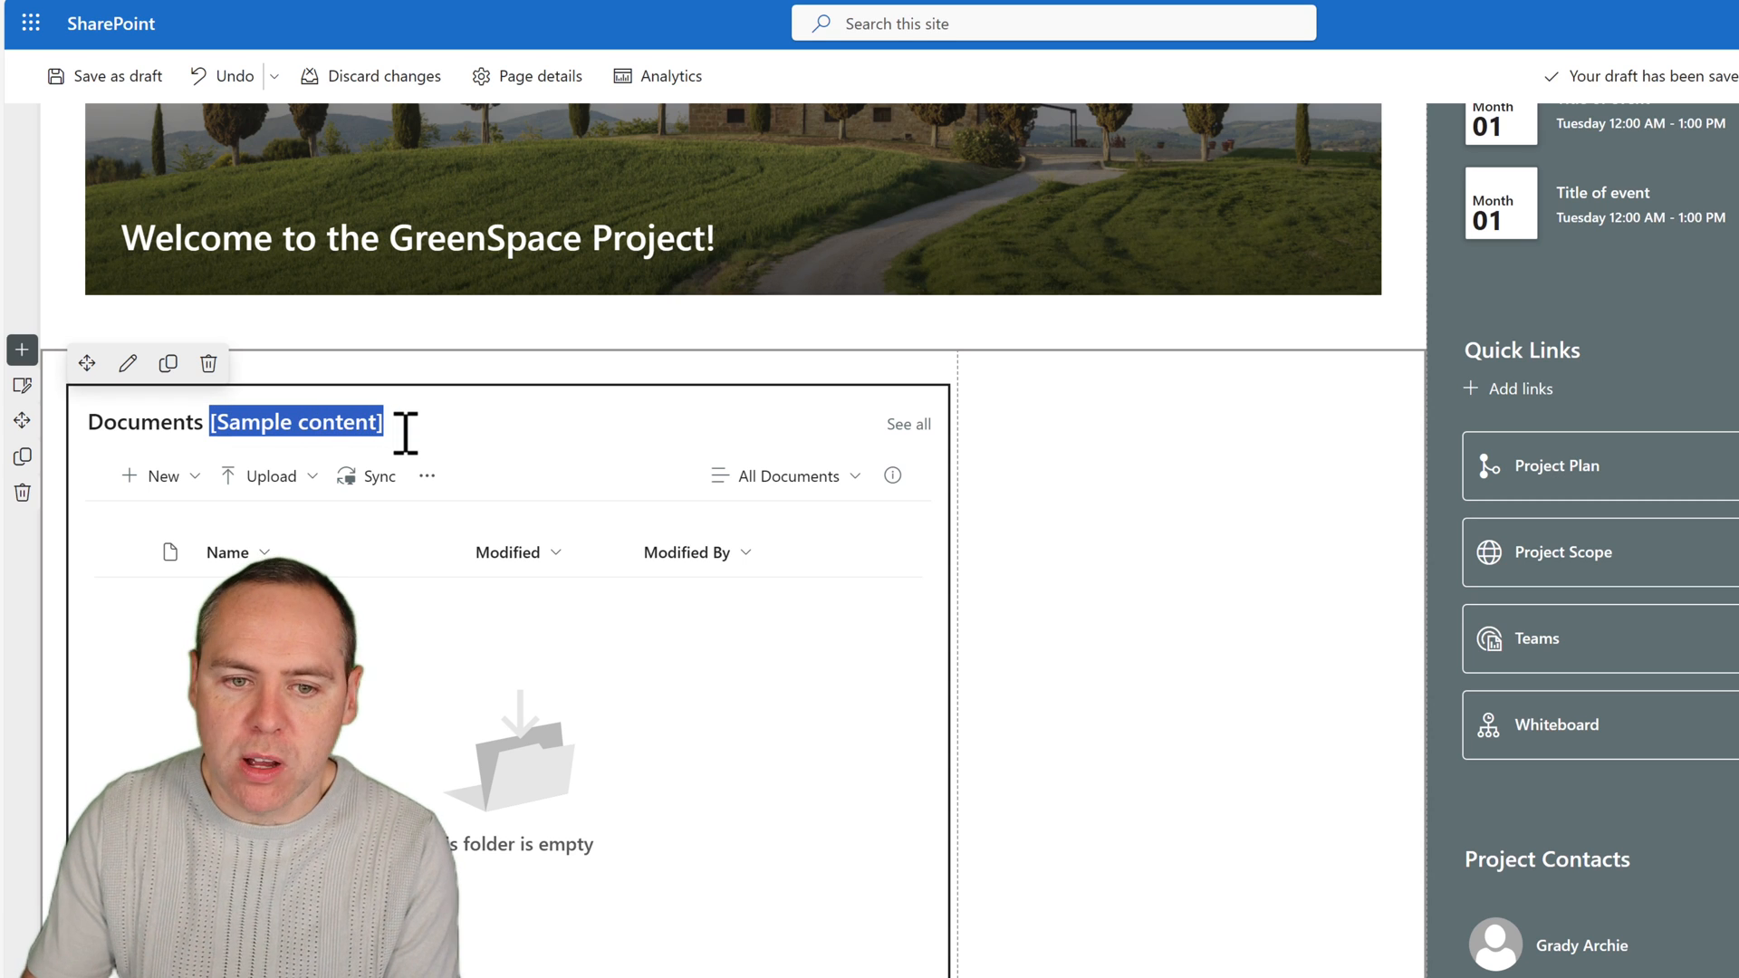
key(BackSpace)
text(f)
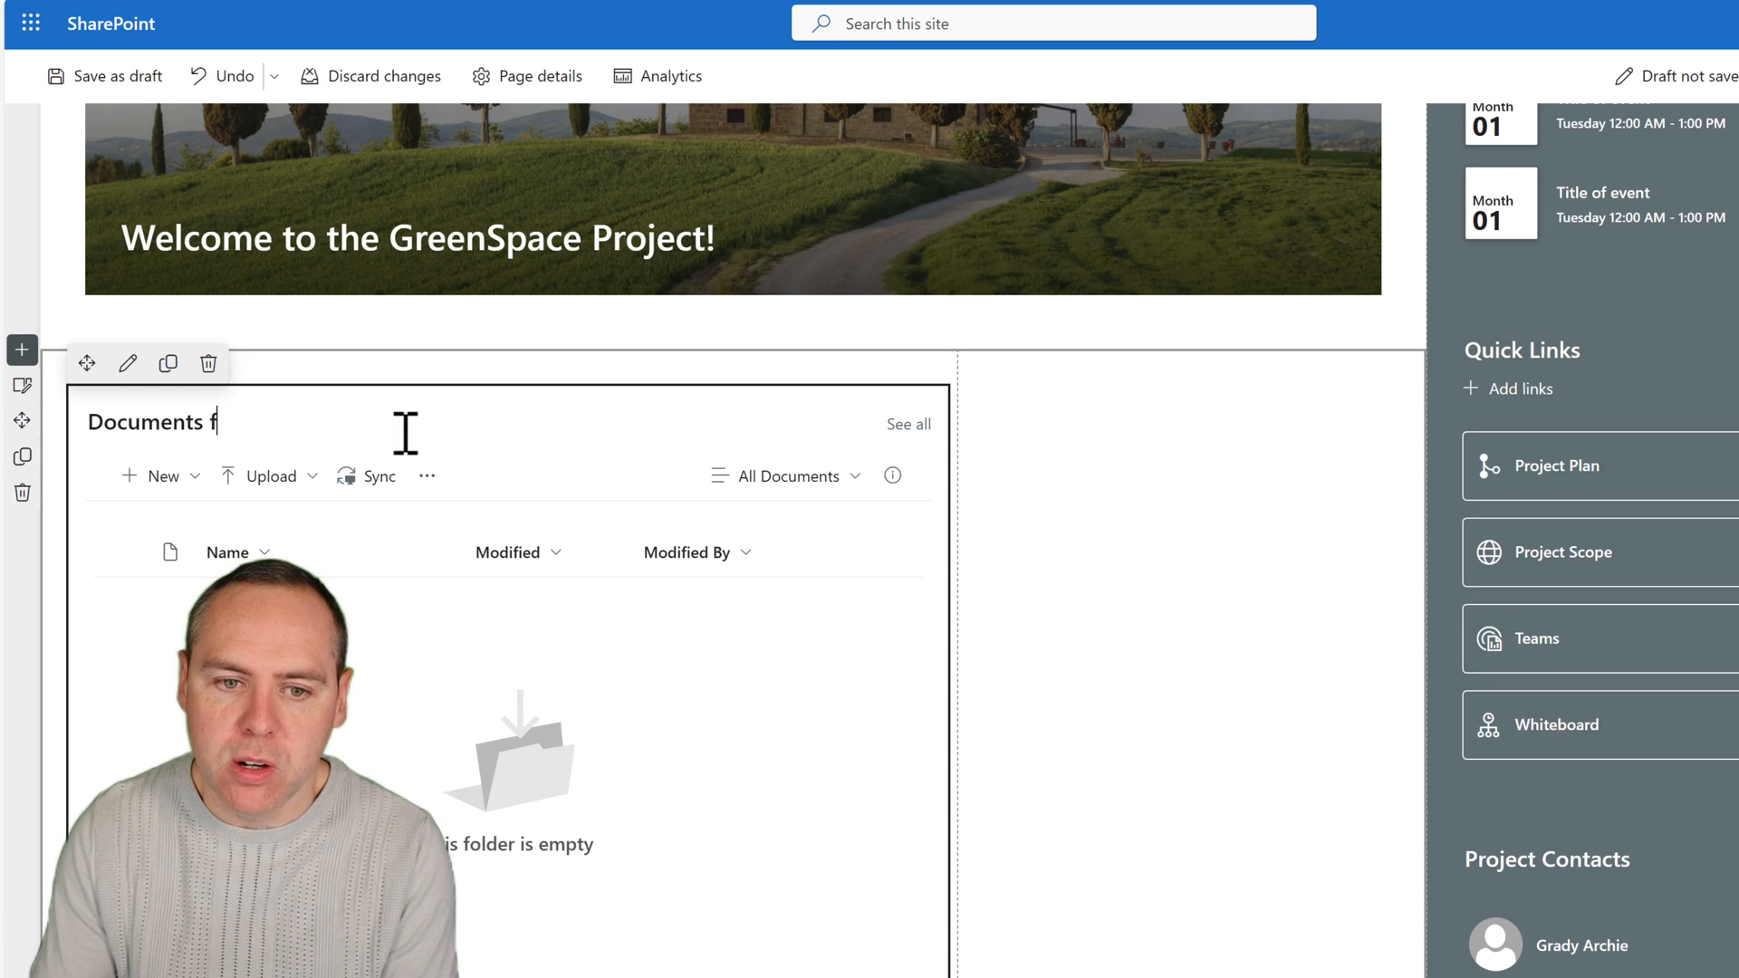
text(or Green)
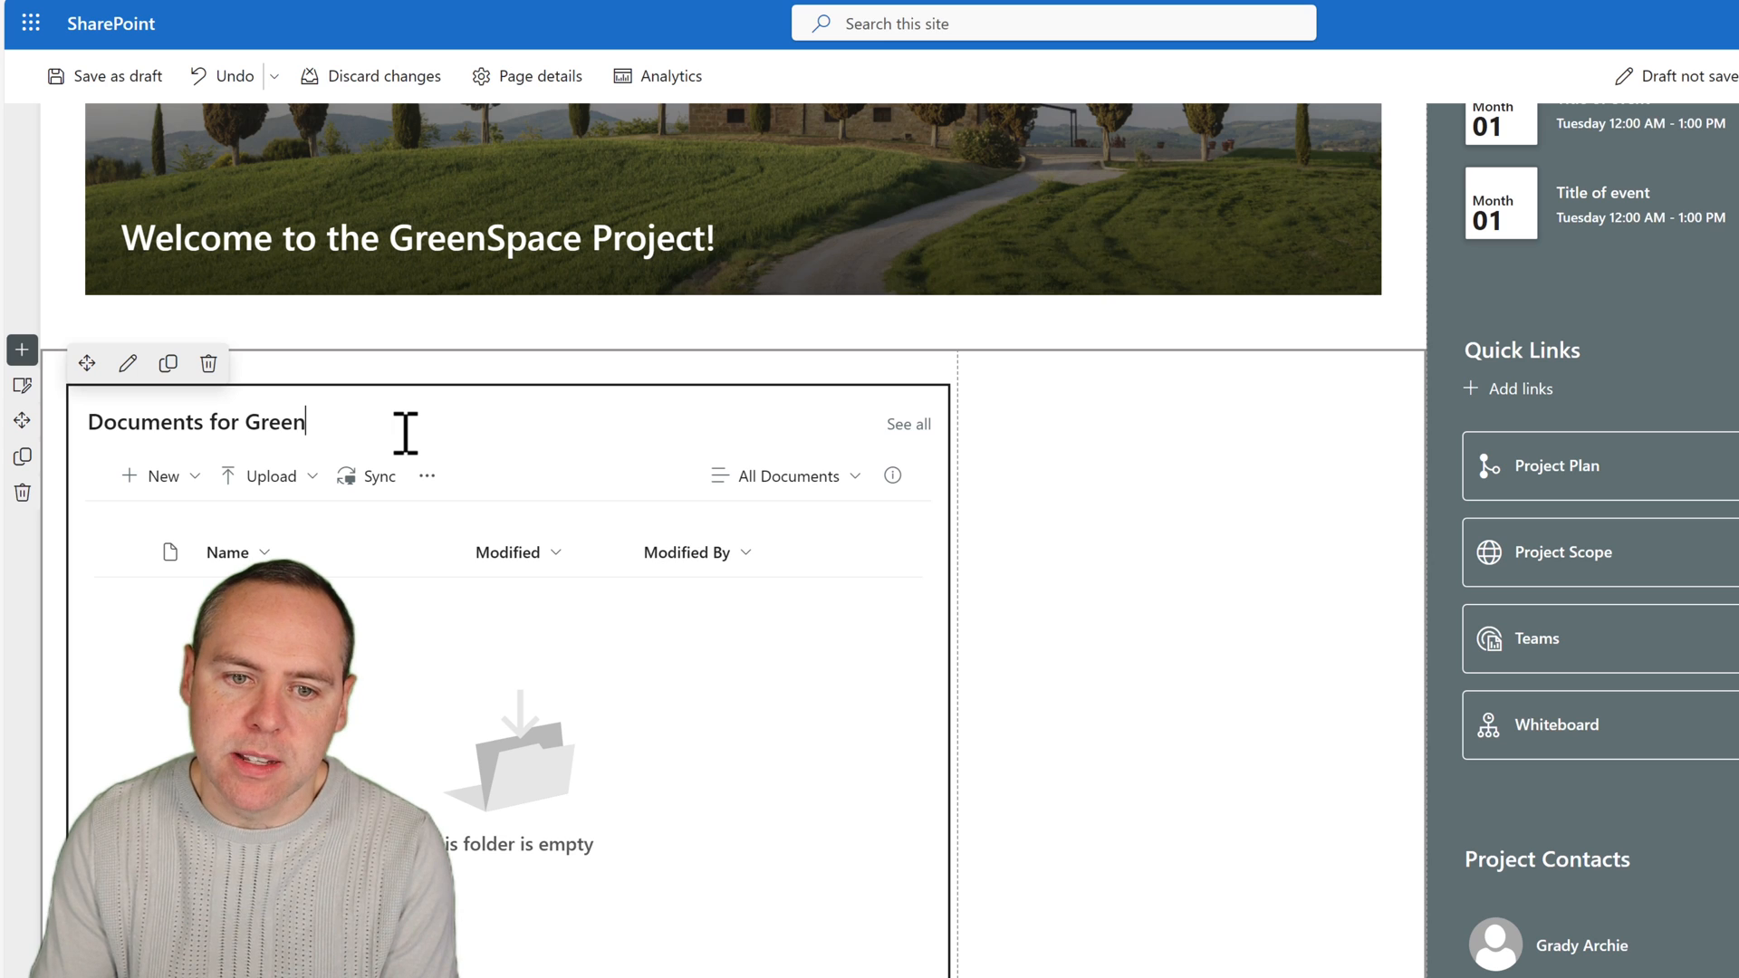
text(Space)
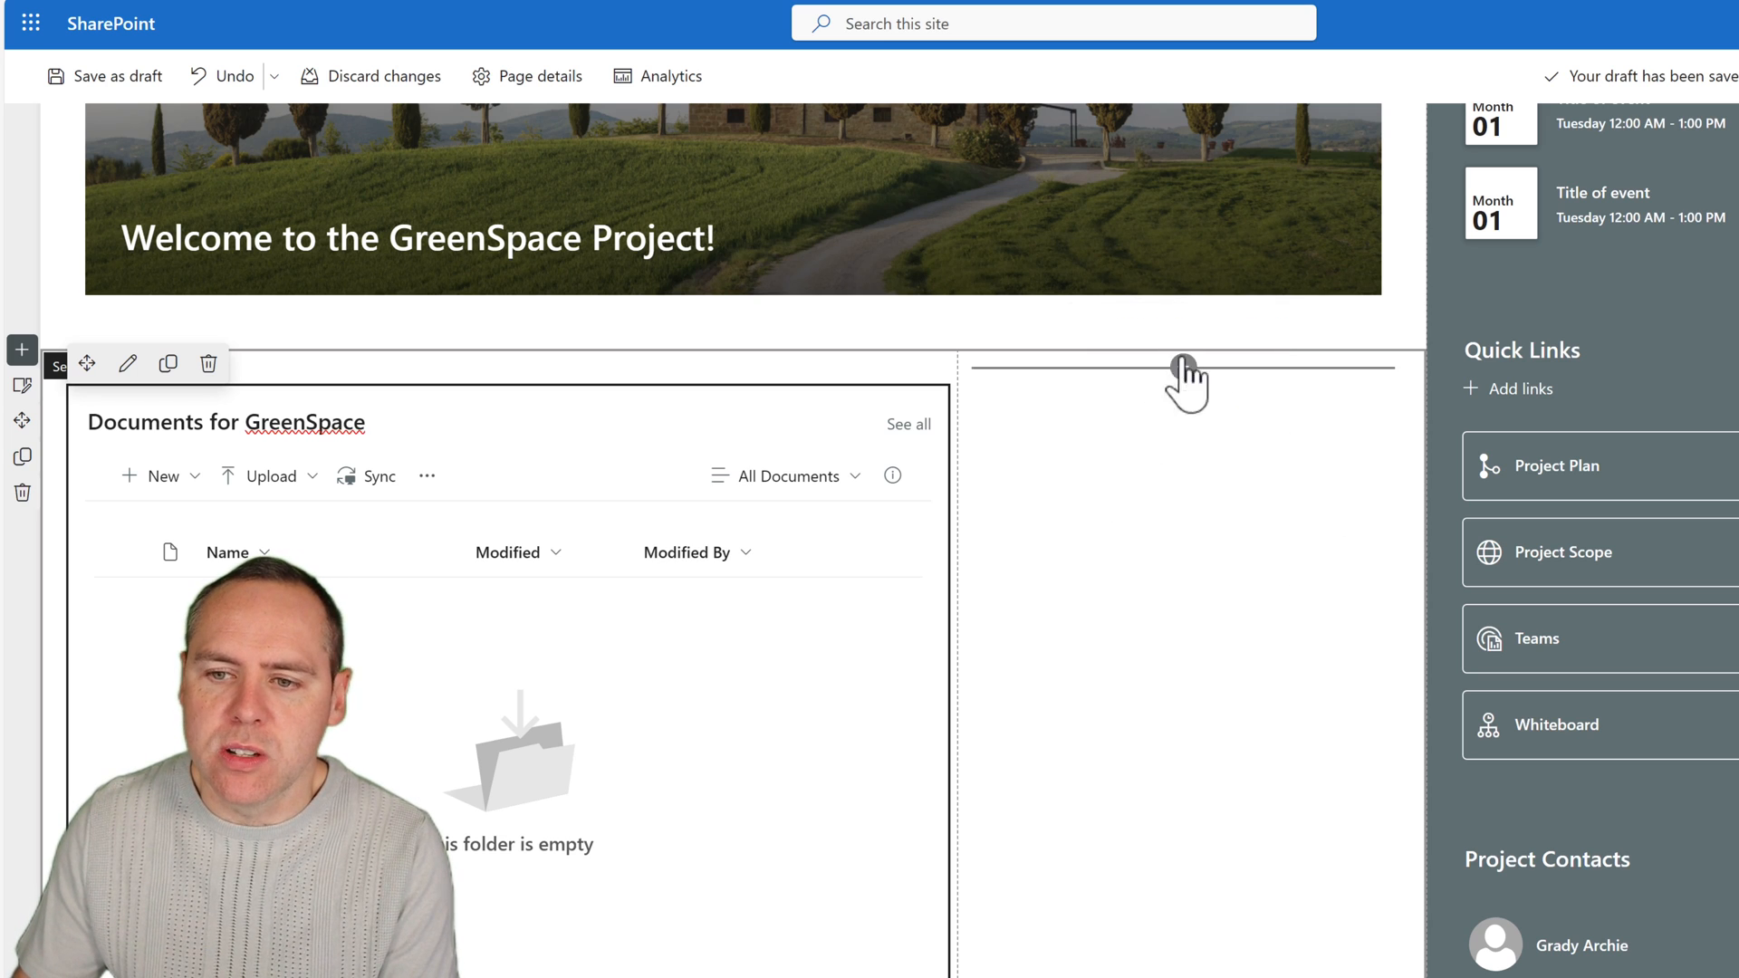
Add a Weather web part in the empty column beside the document library.
click(1183, 366)
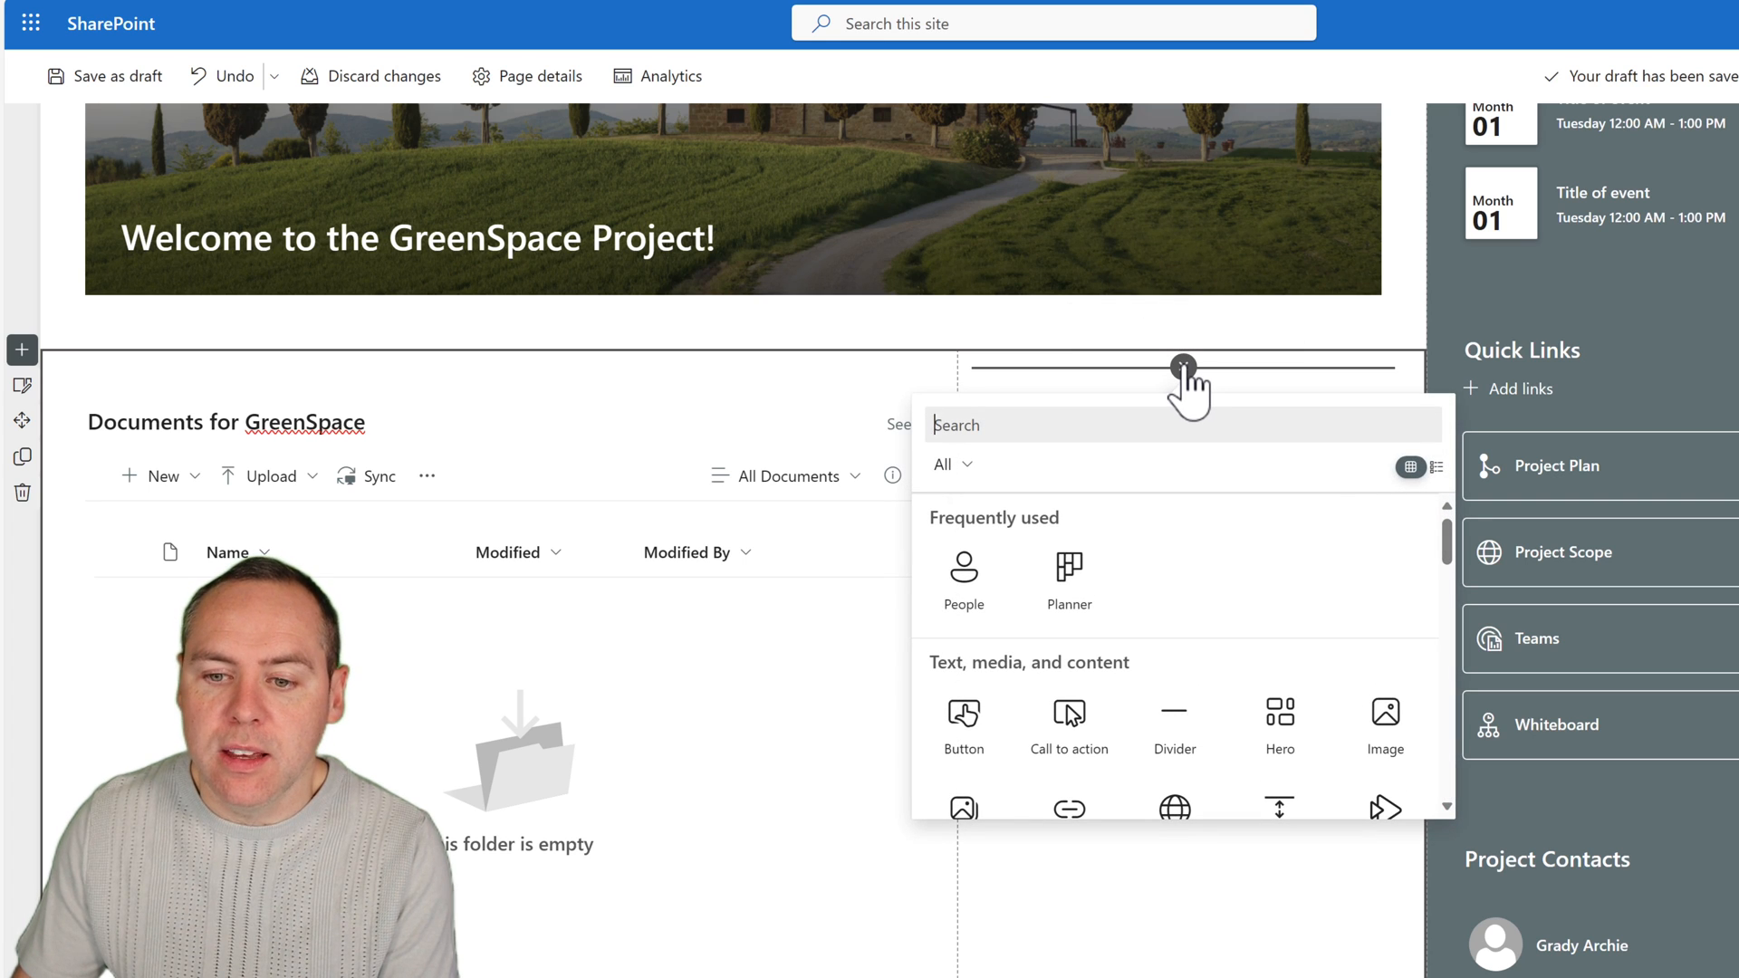
scroll(1150, 610, down, 3)
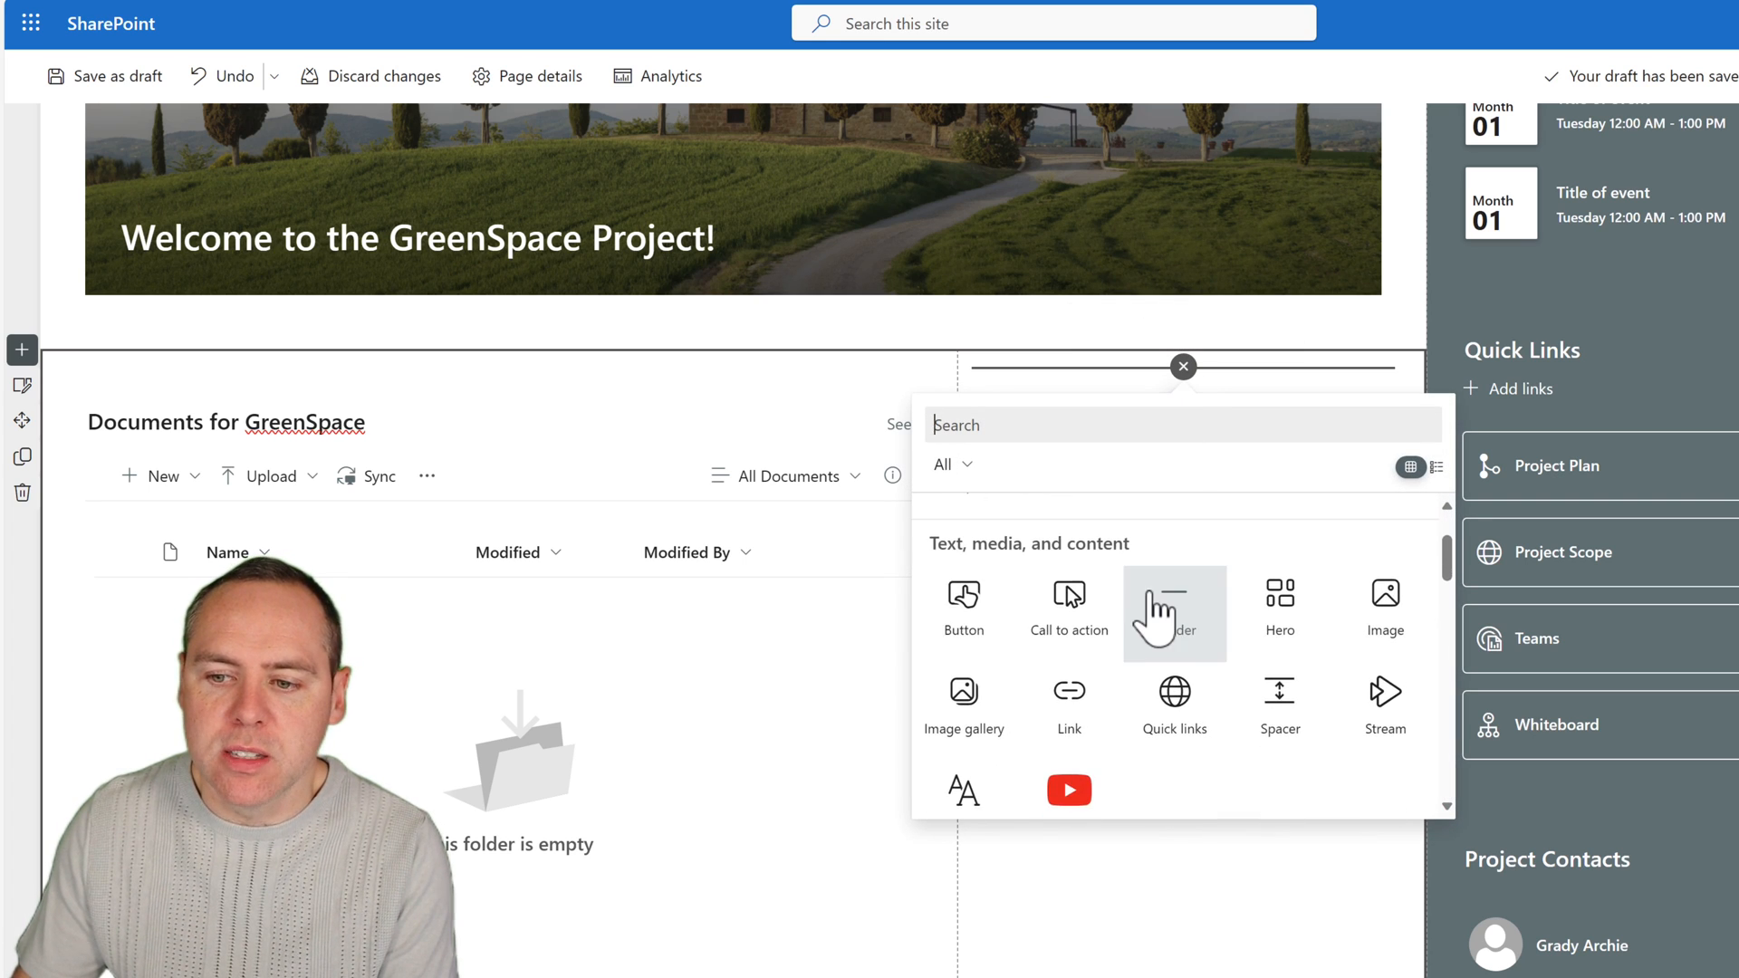
scroll(1150, 634, down, 1)
scroll(1083, 756, down, 2)
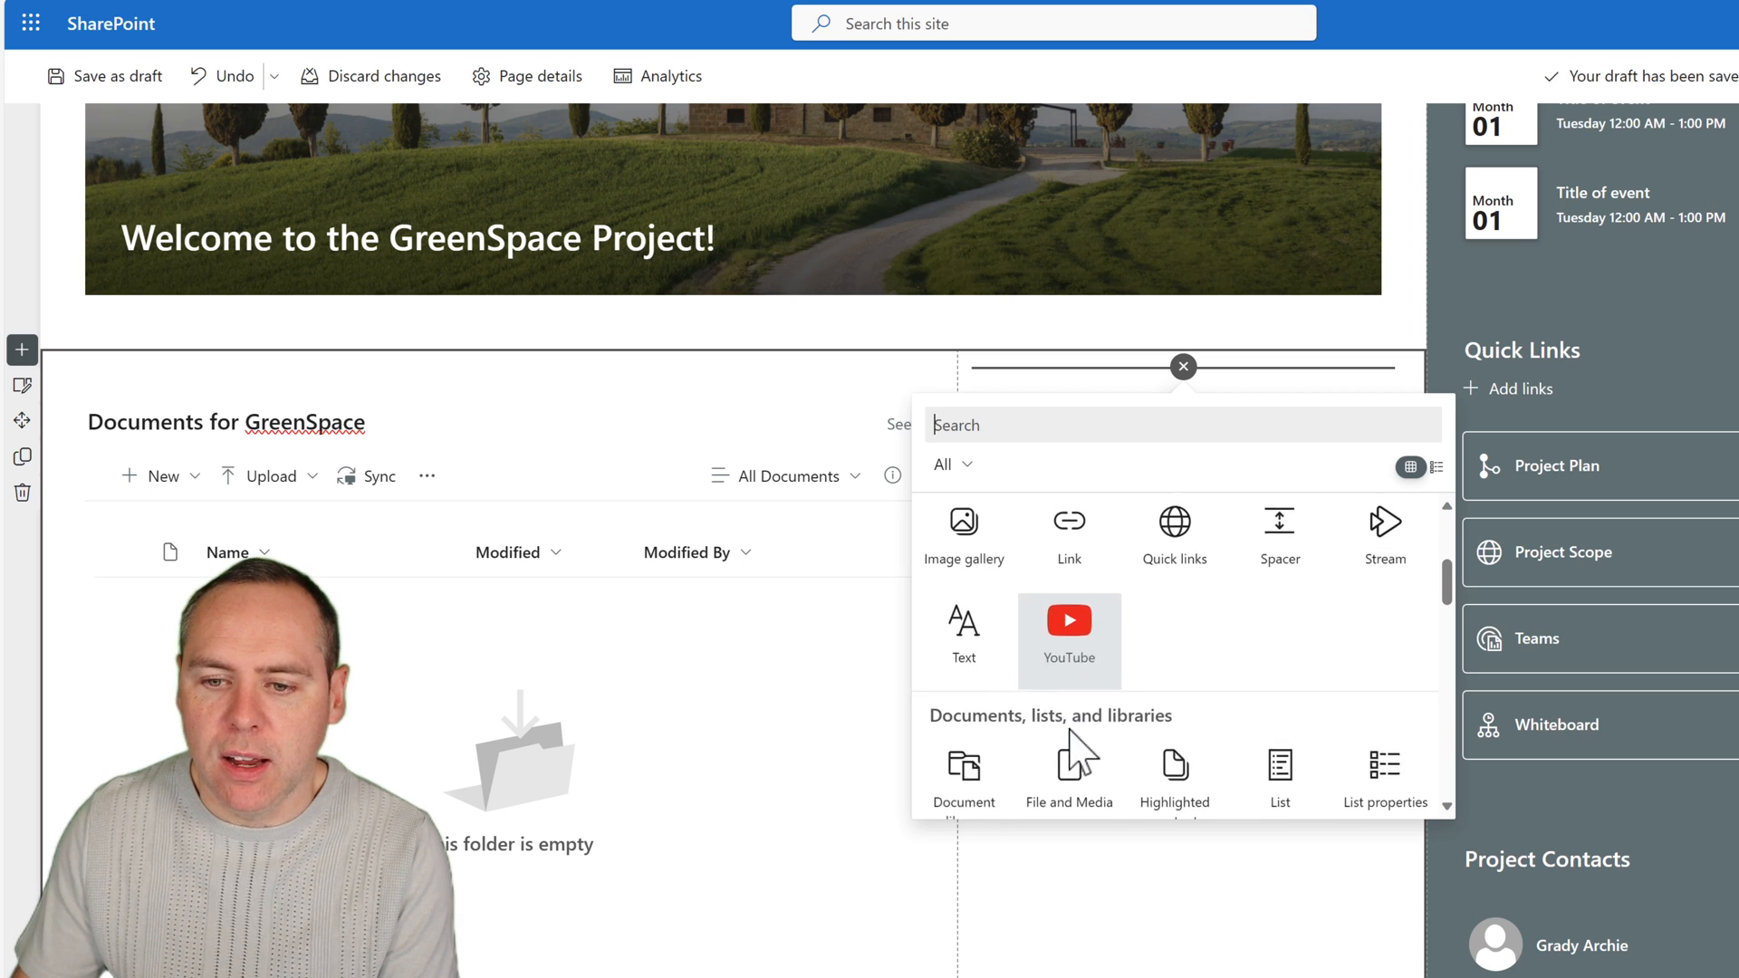
scroll(996, 667, down, 1)
scroll(1157, 708, down, 2)
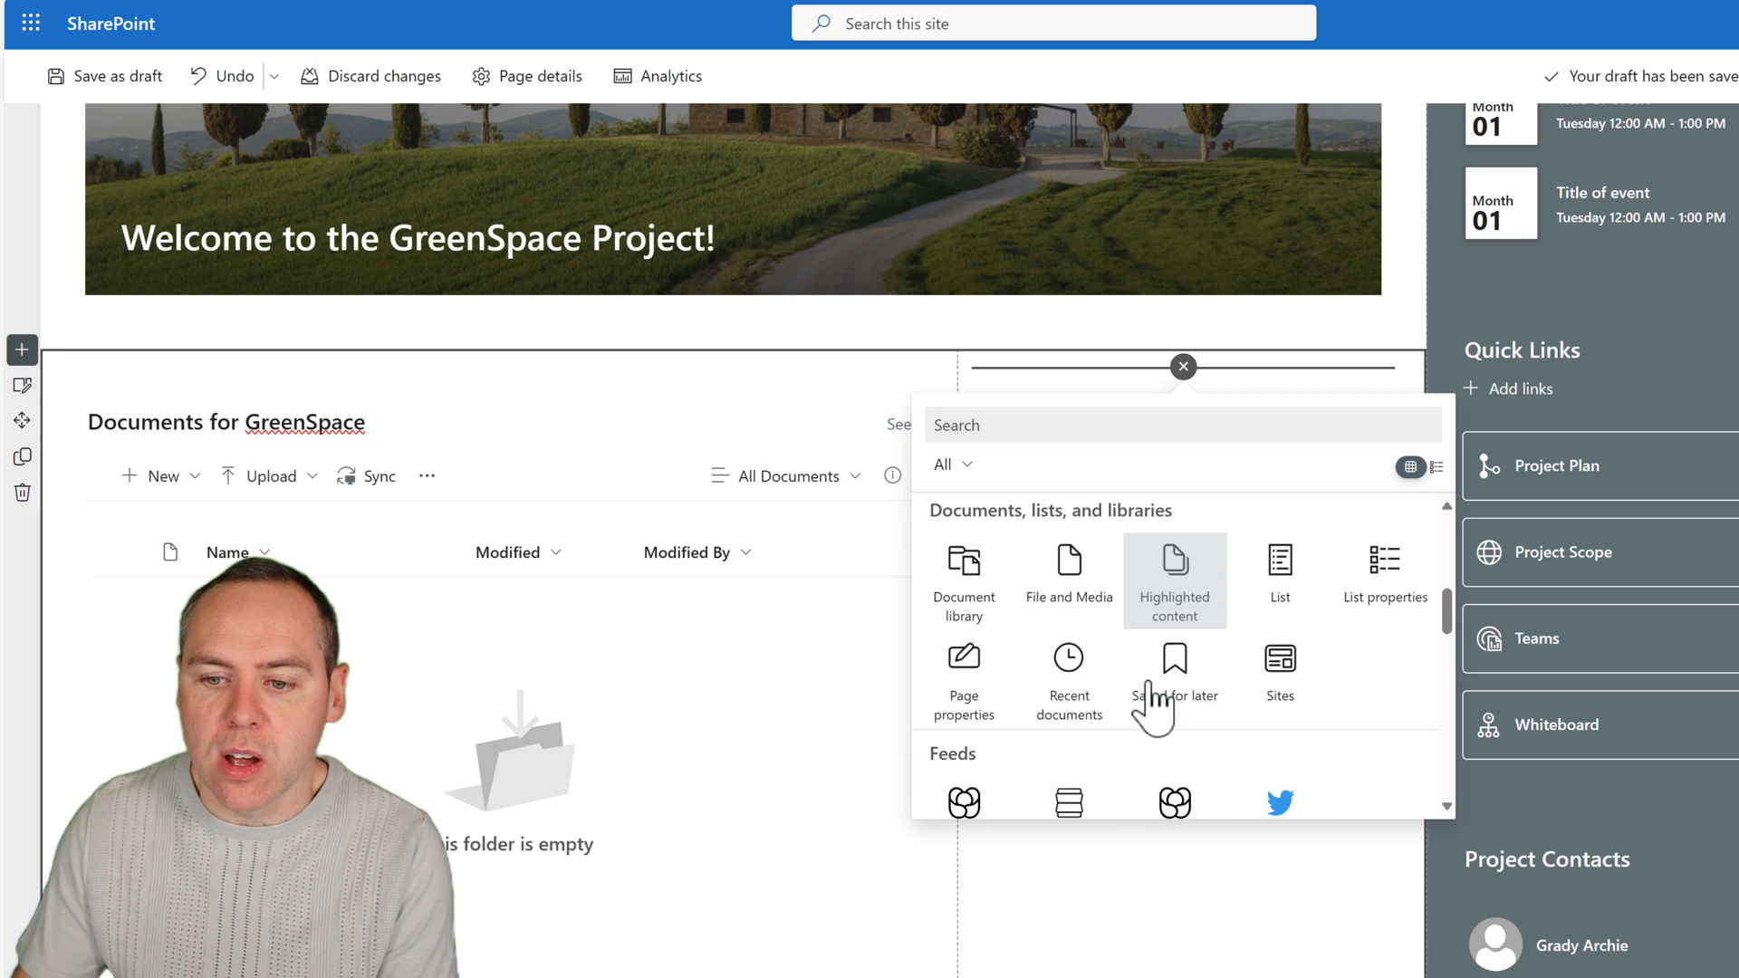
scroll(1149, 685, down, 3)
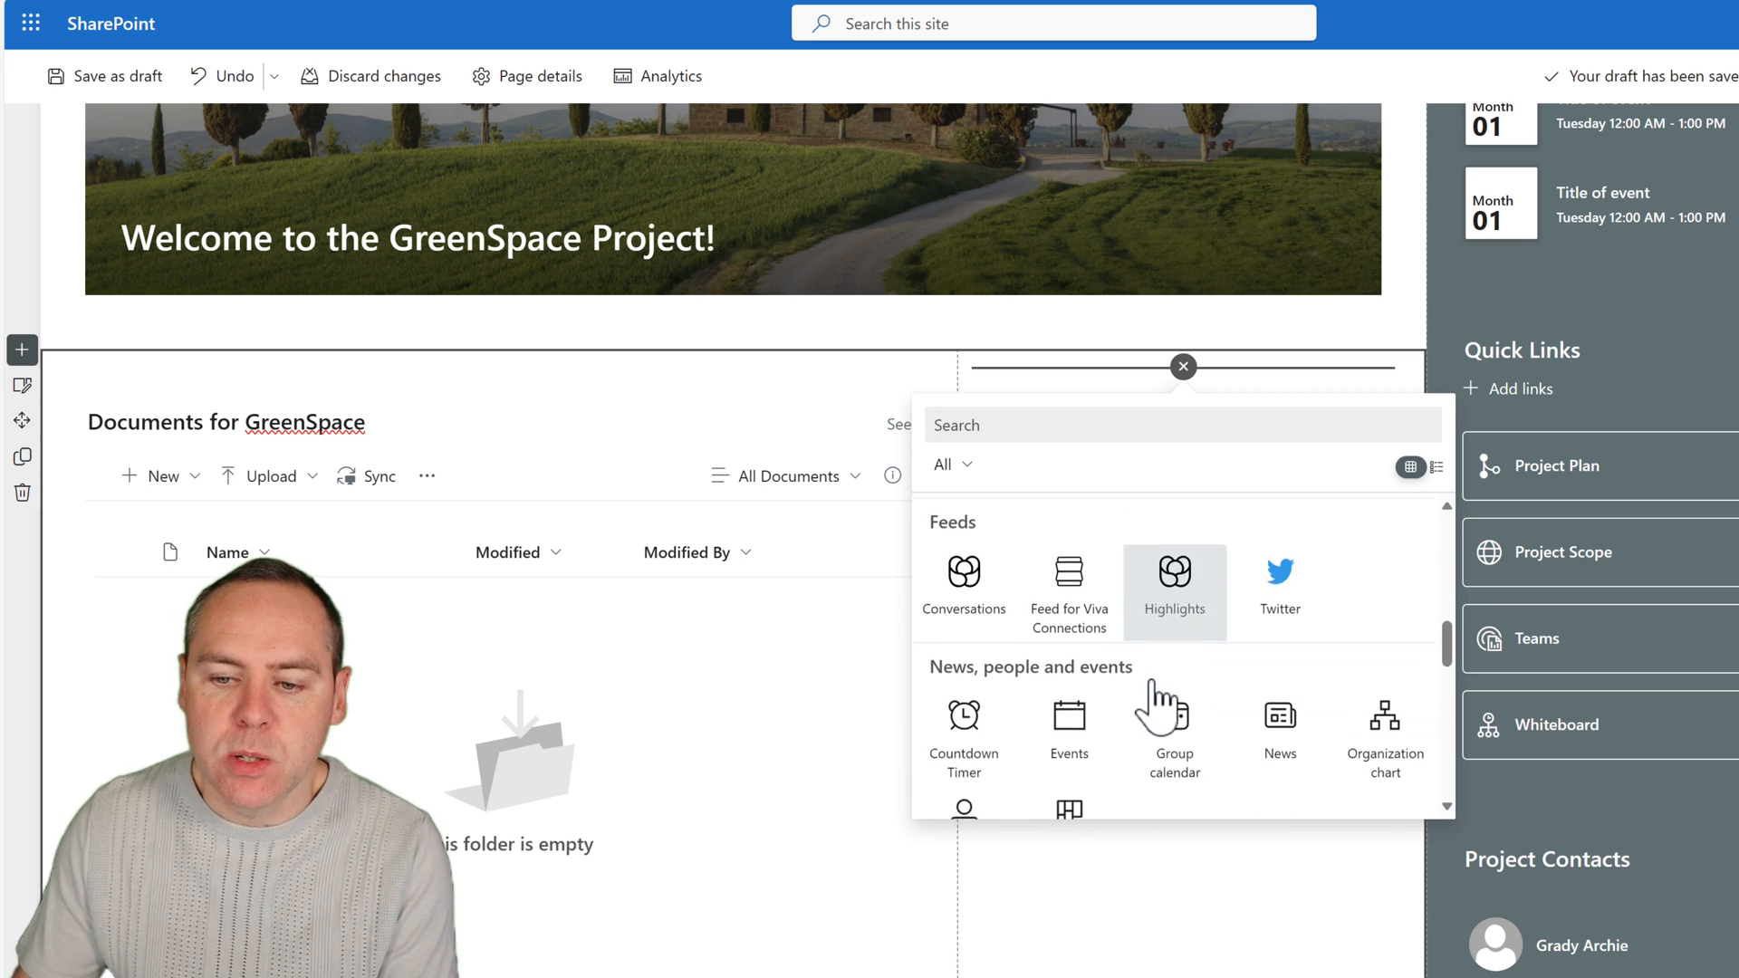
scroll(1152, 686, down, 1)
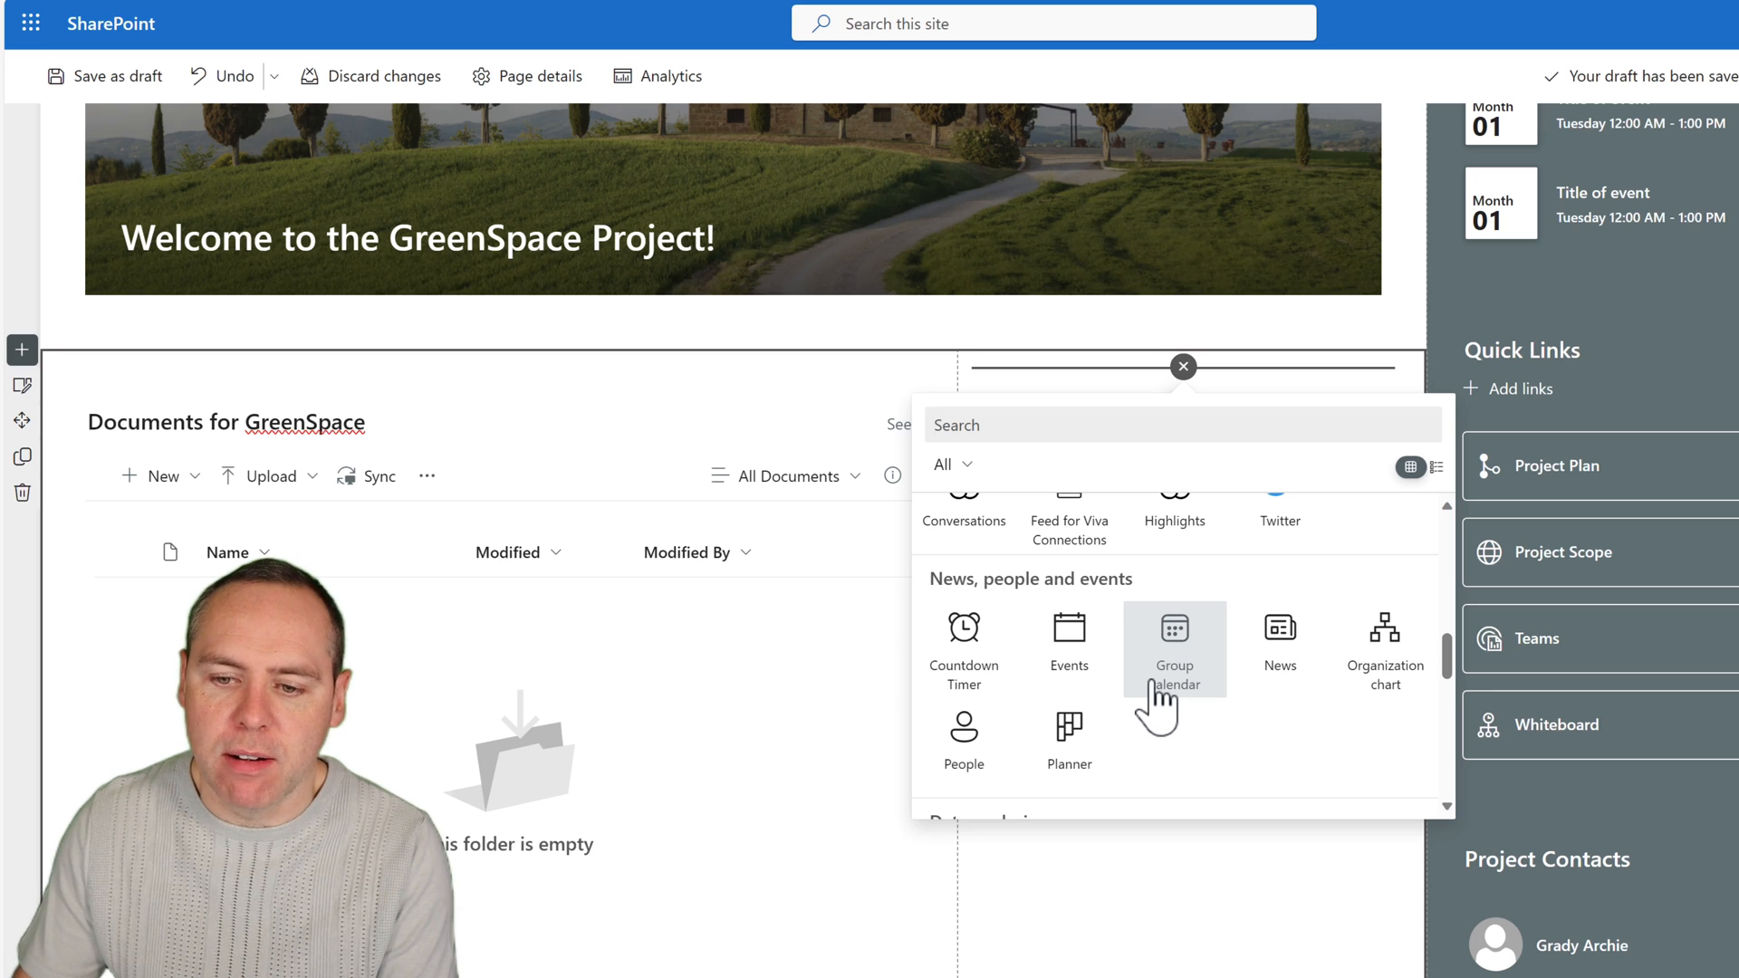
scroll(1159, 705, down, 3)
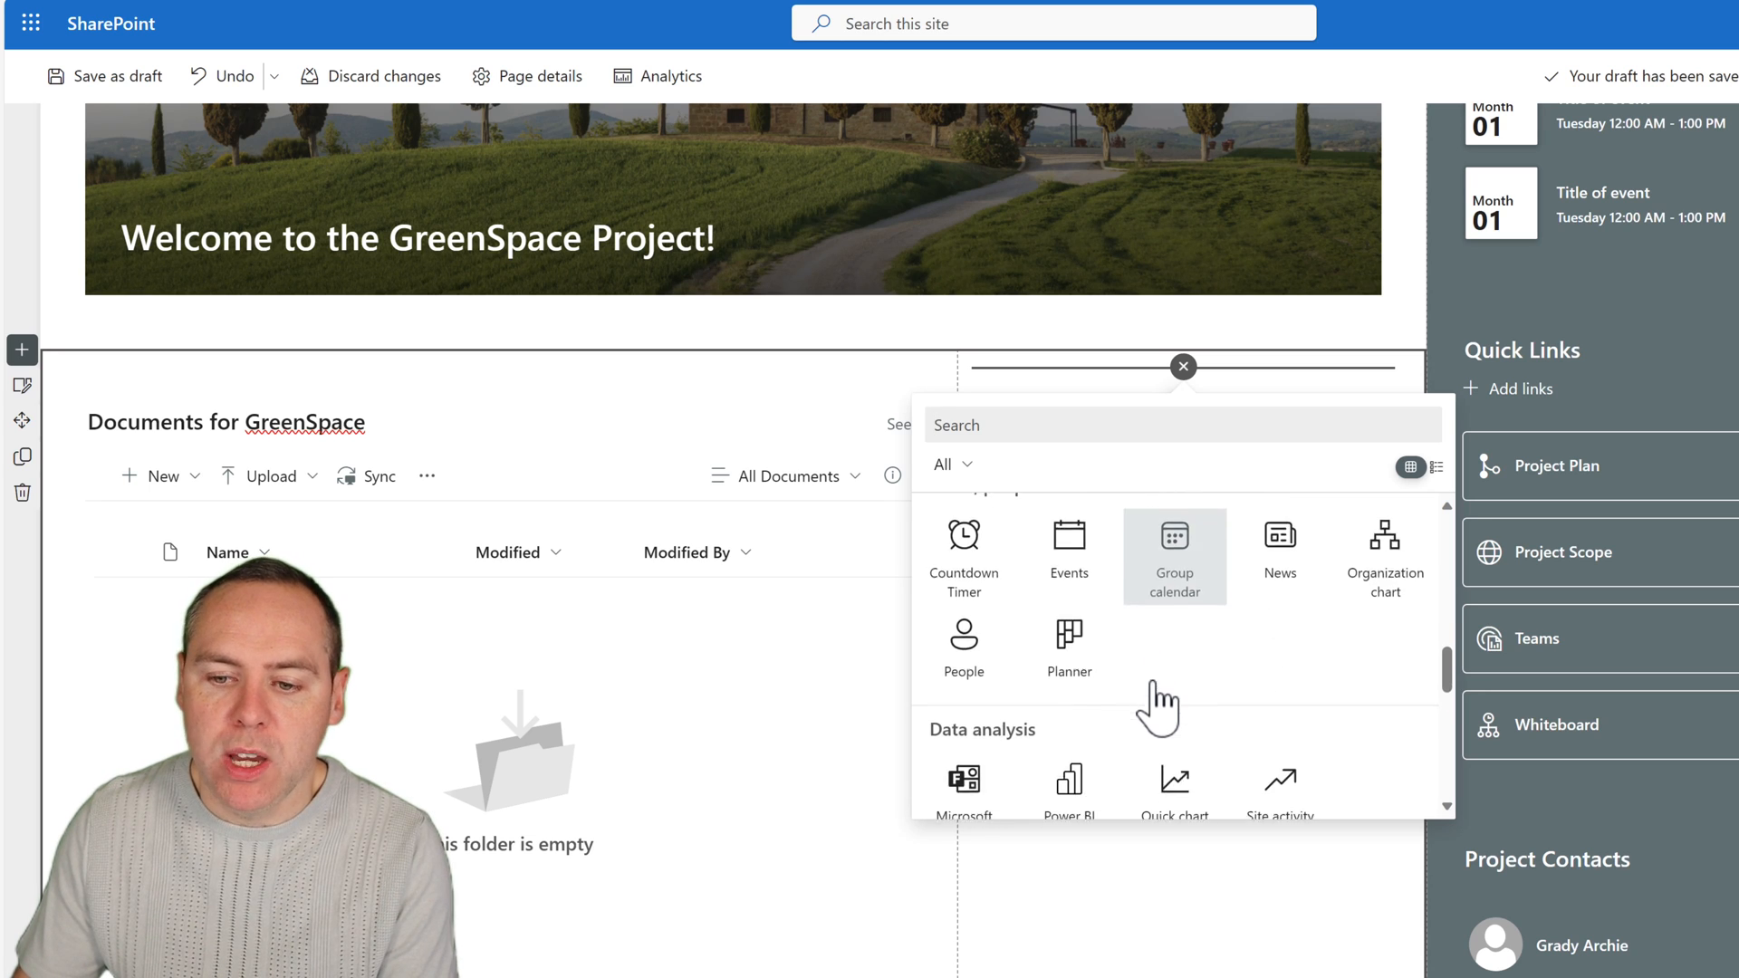
scroll(1157, 686, down, 1)
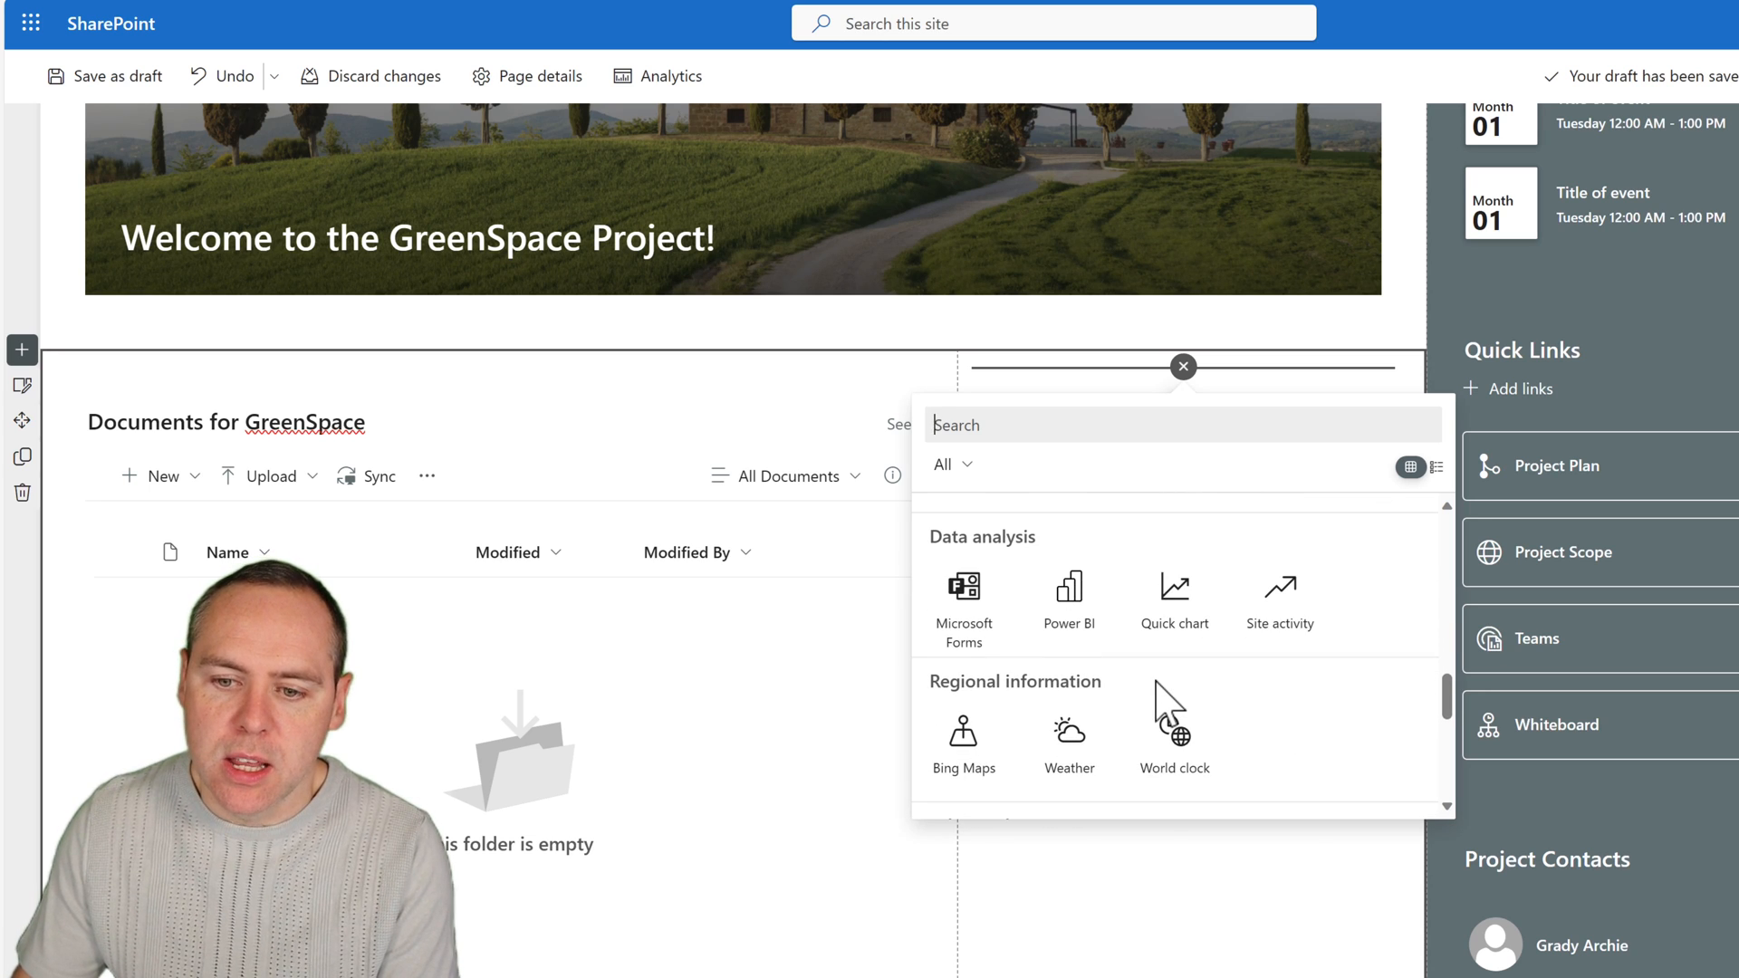
click(1083, 734)
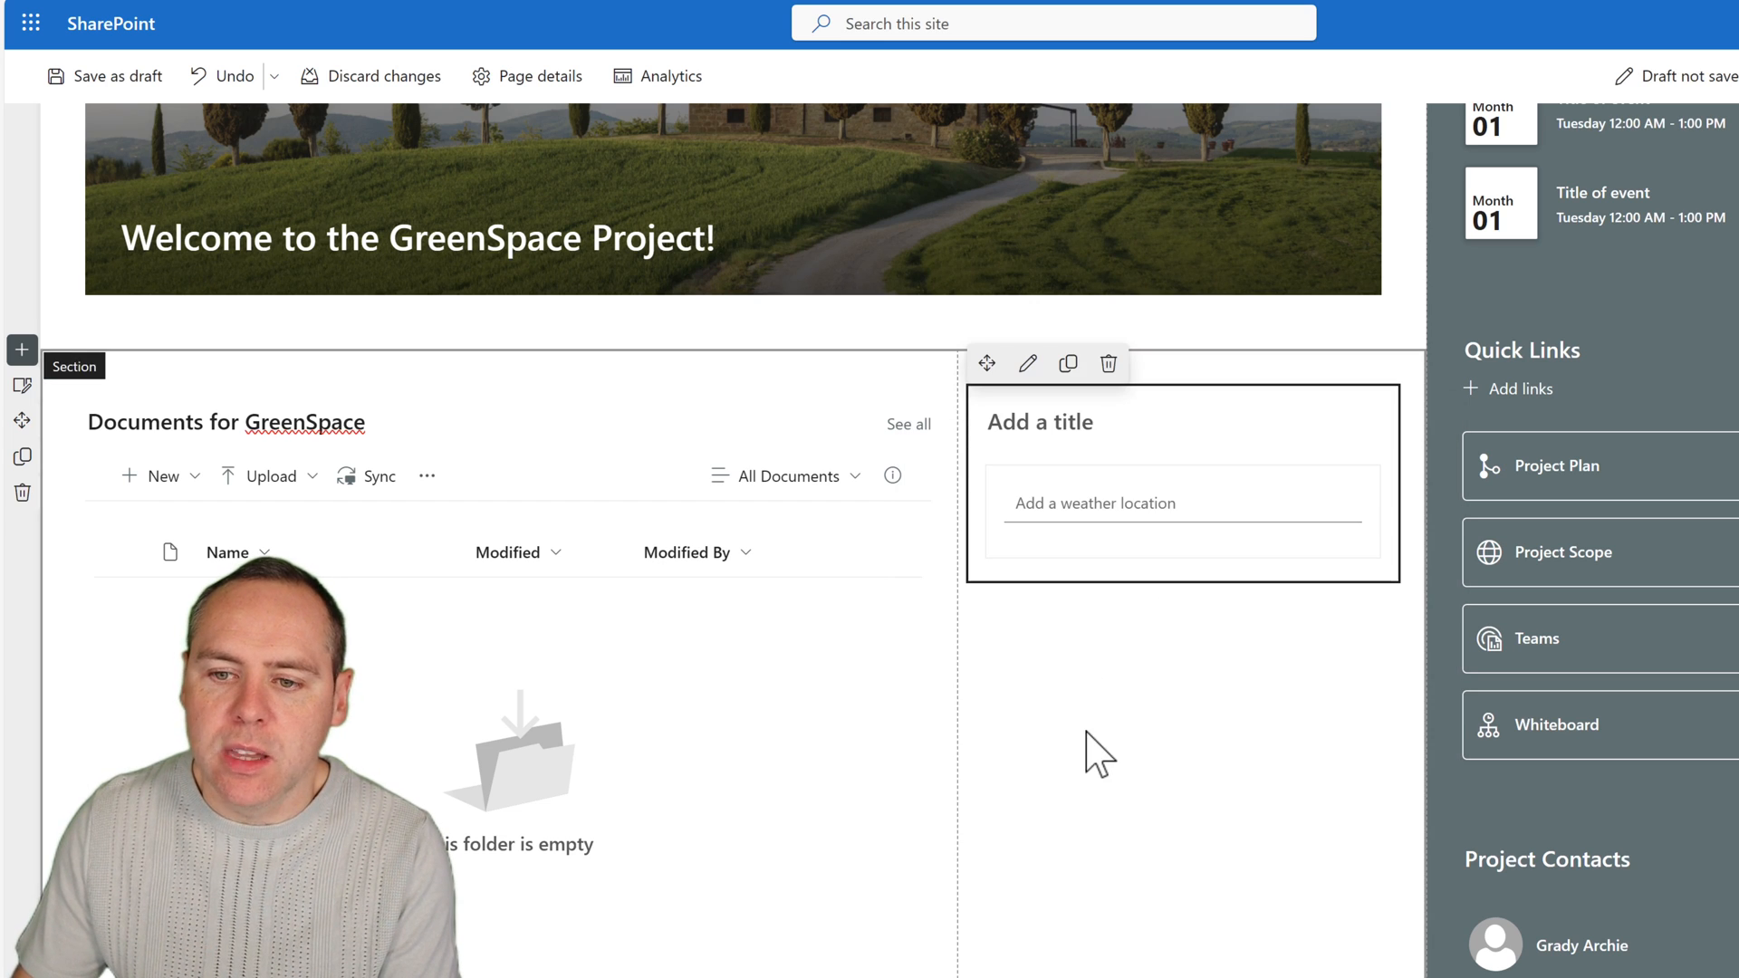
Add London and Manchester, United Kingdom, as locations in the Weather web part.
click(1110, 507)
text(London)
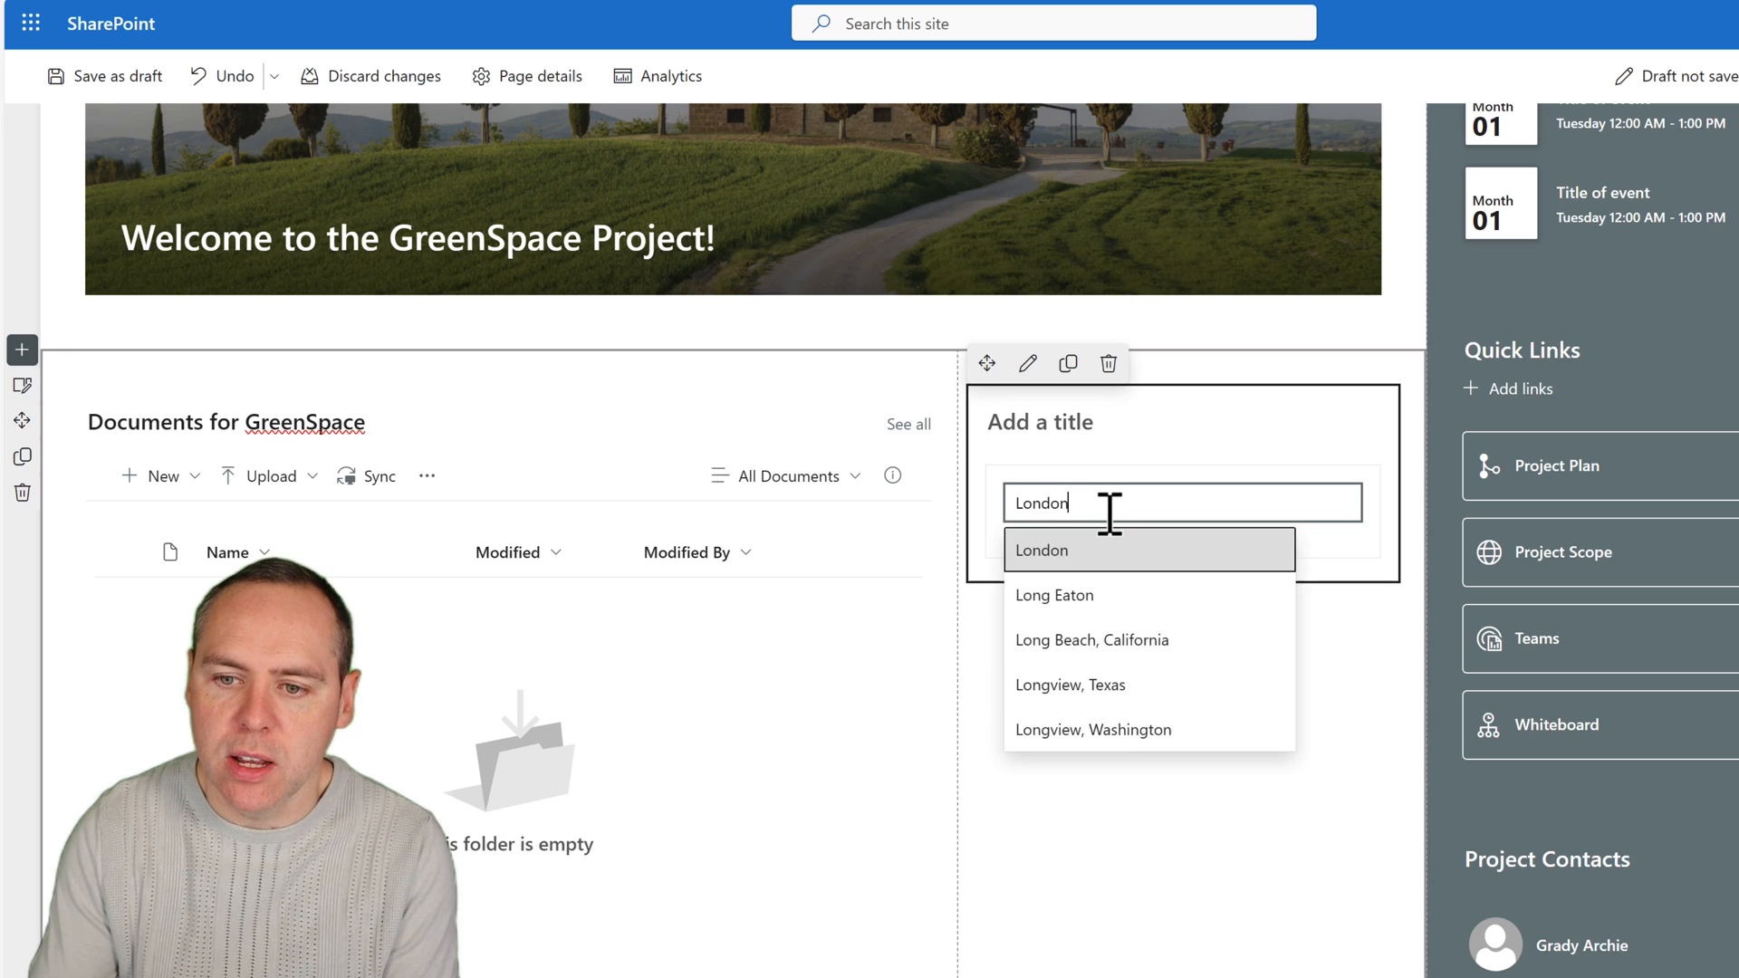
click(1106, 550)
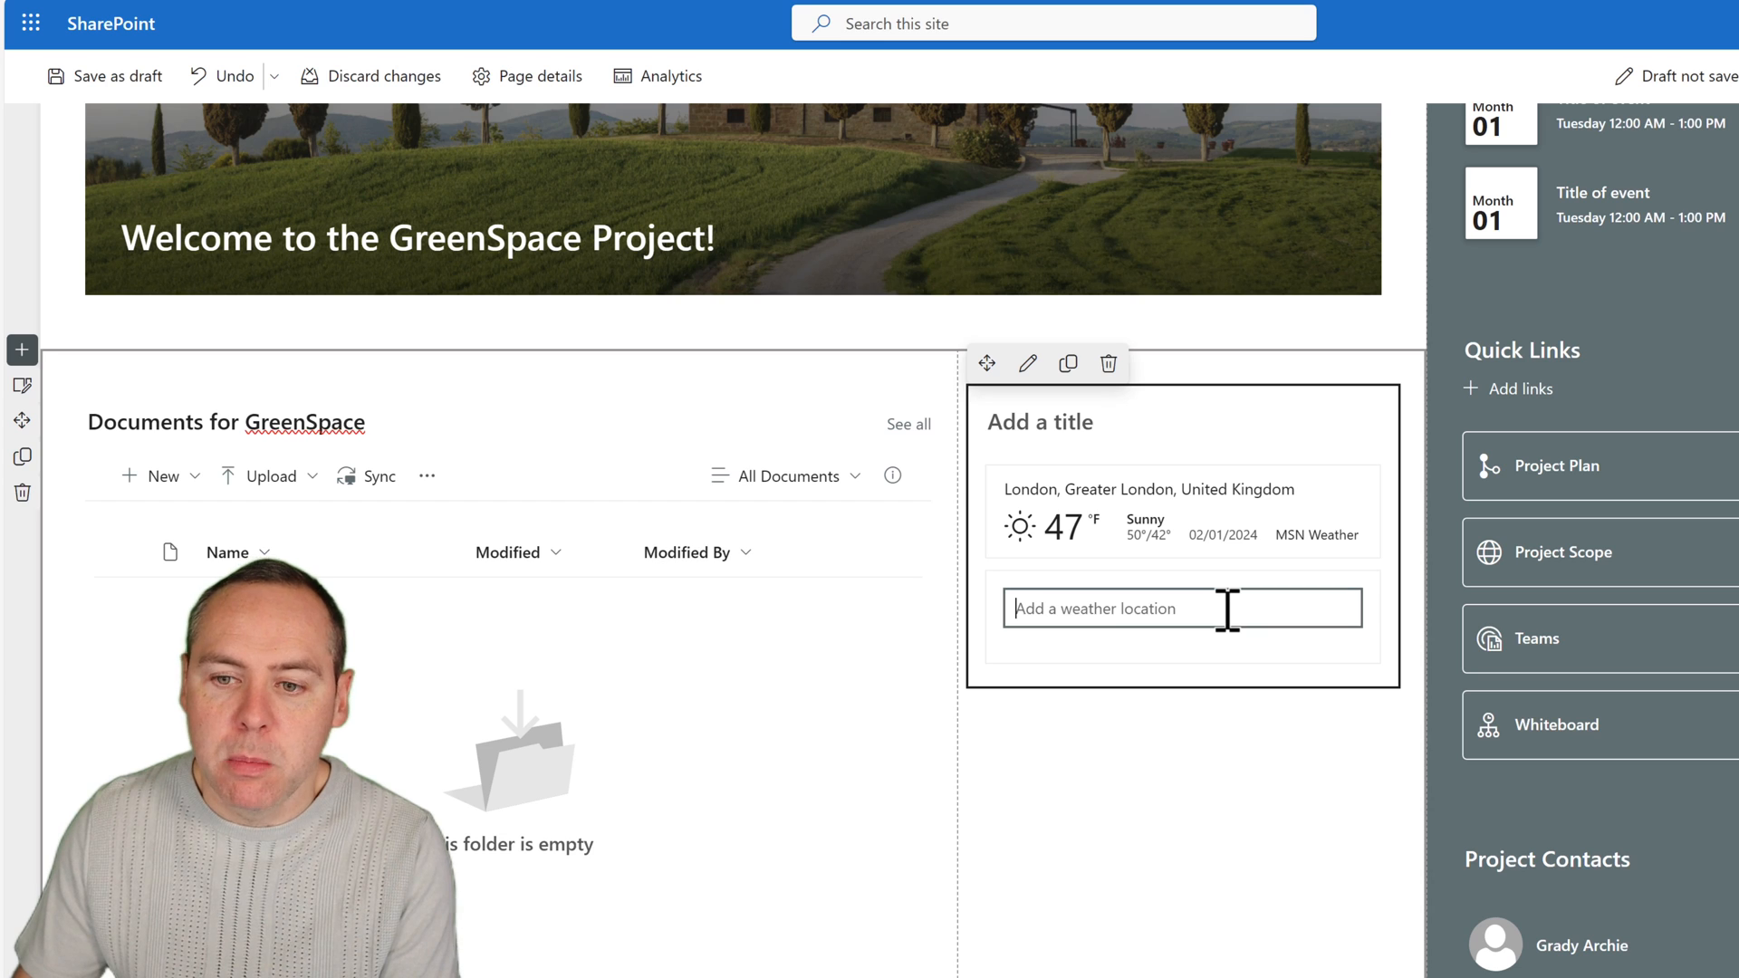
text(Manches)
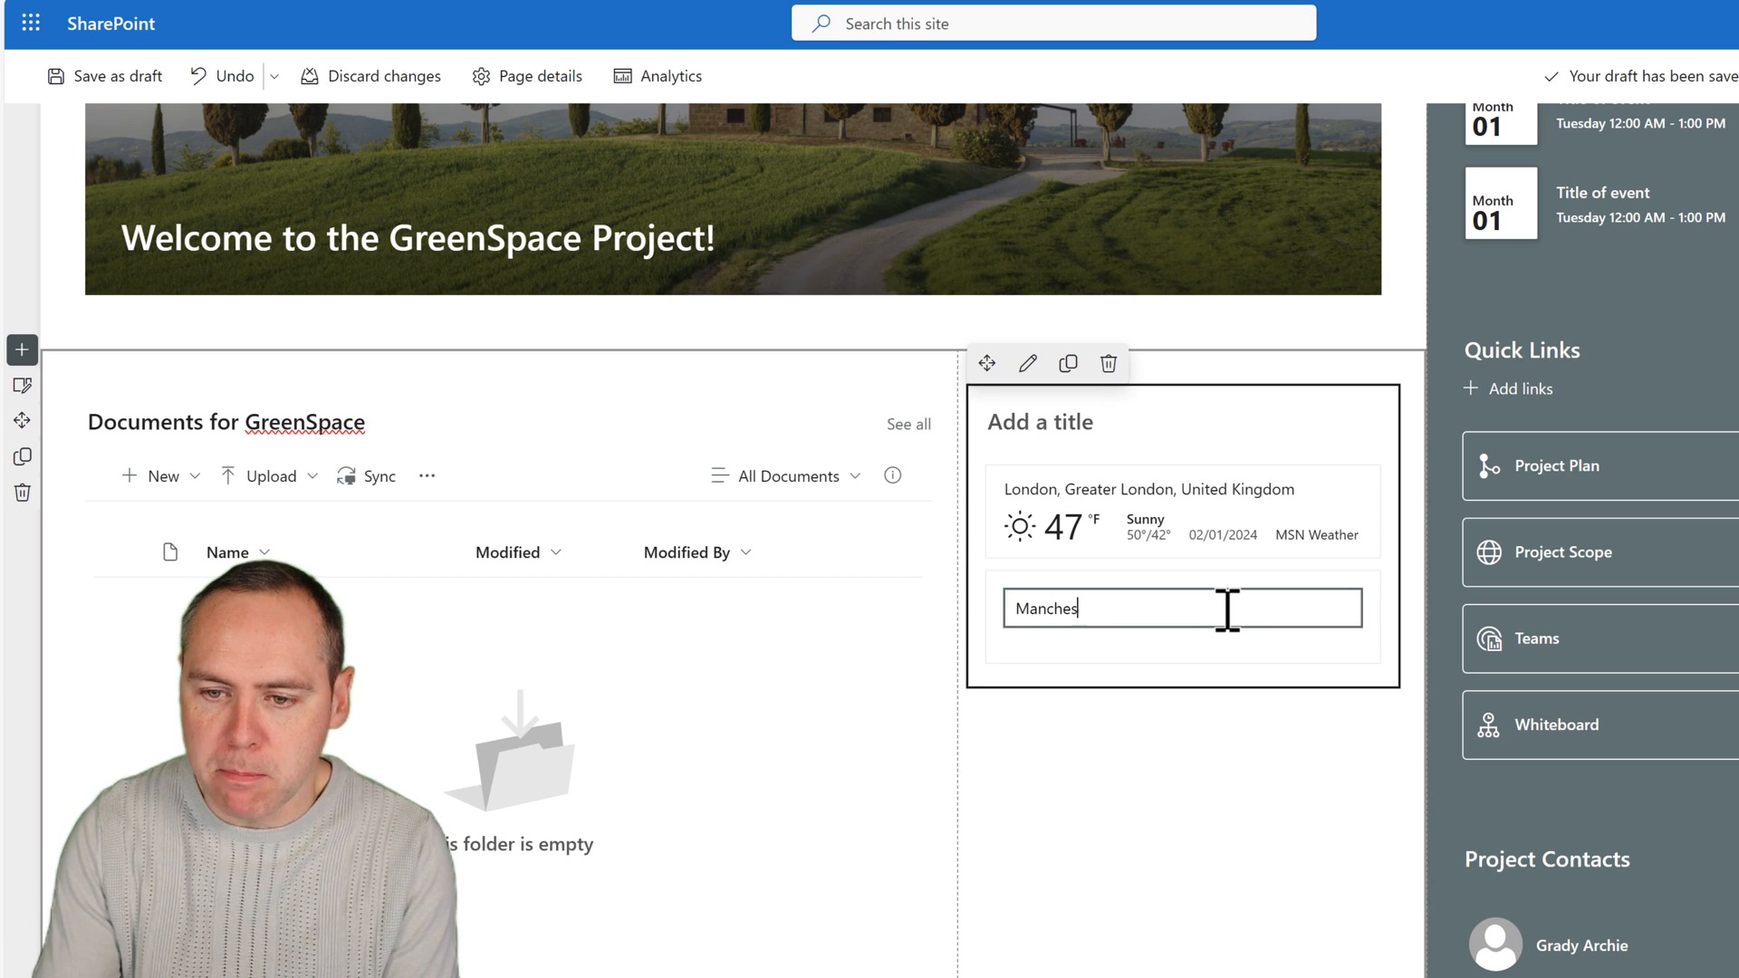
text(ter)
click(1189, 658)
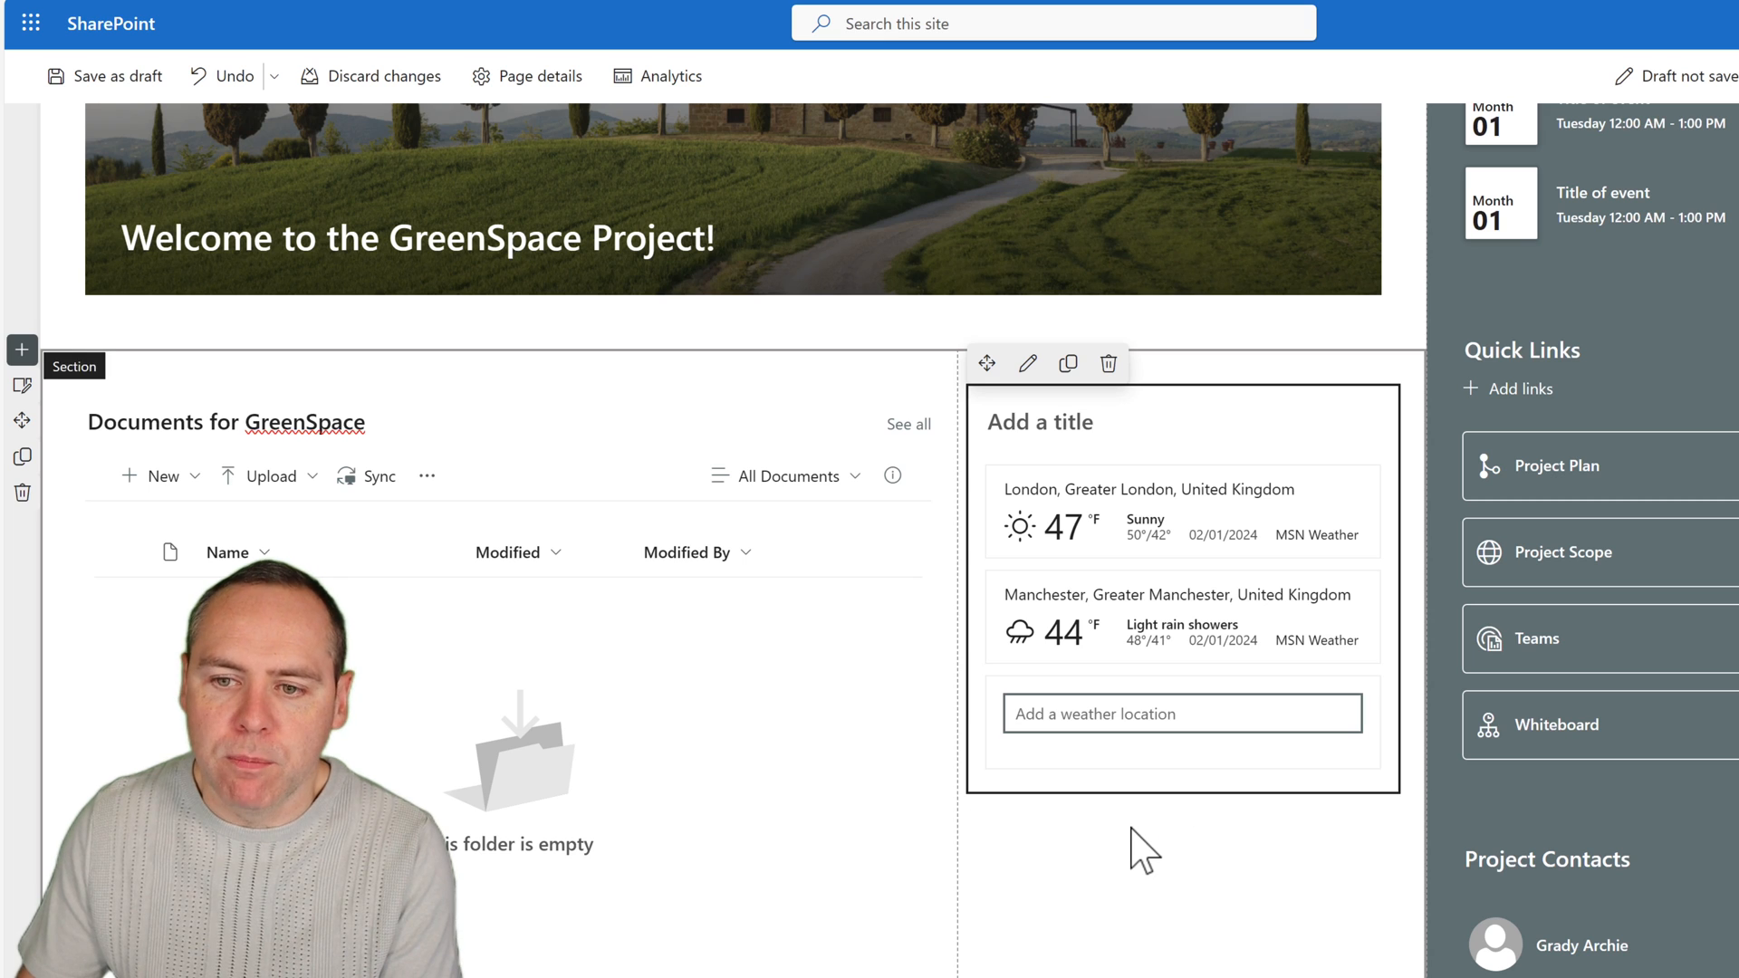
Title the Weather web part "Weather Locations".
click(1030, 422)
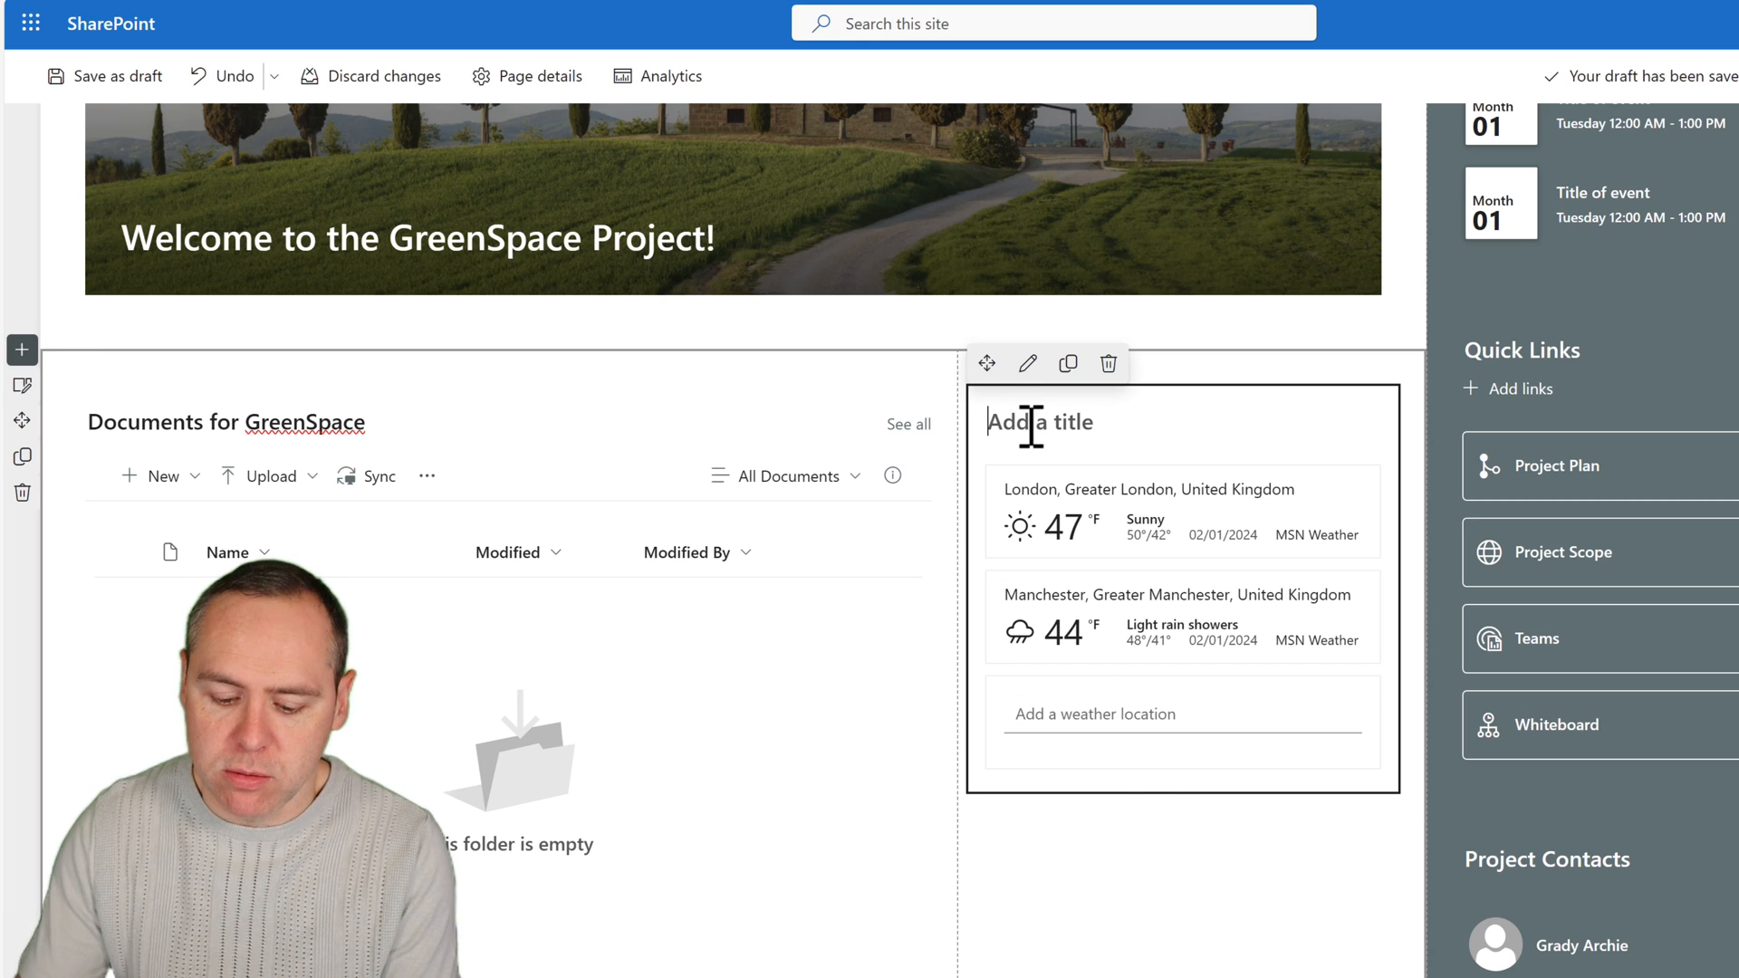
text(Weather Locatio)
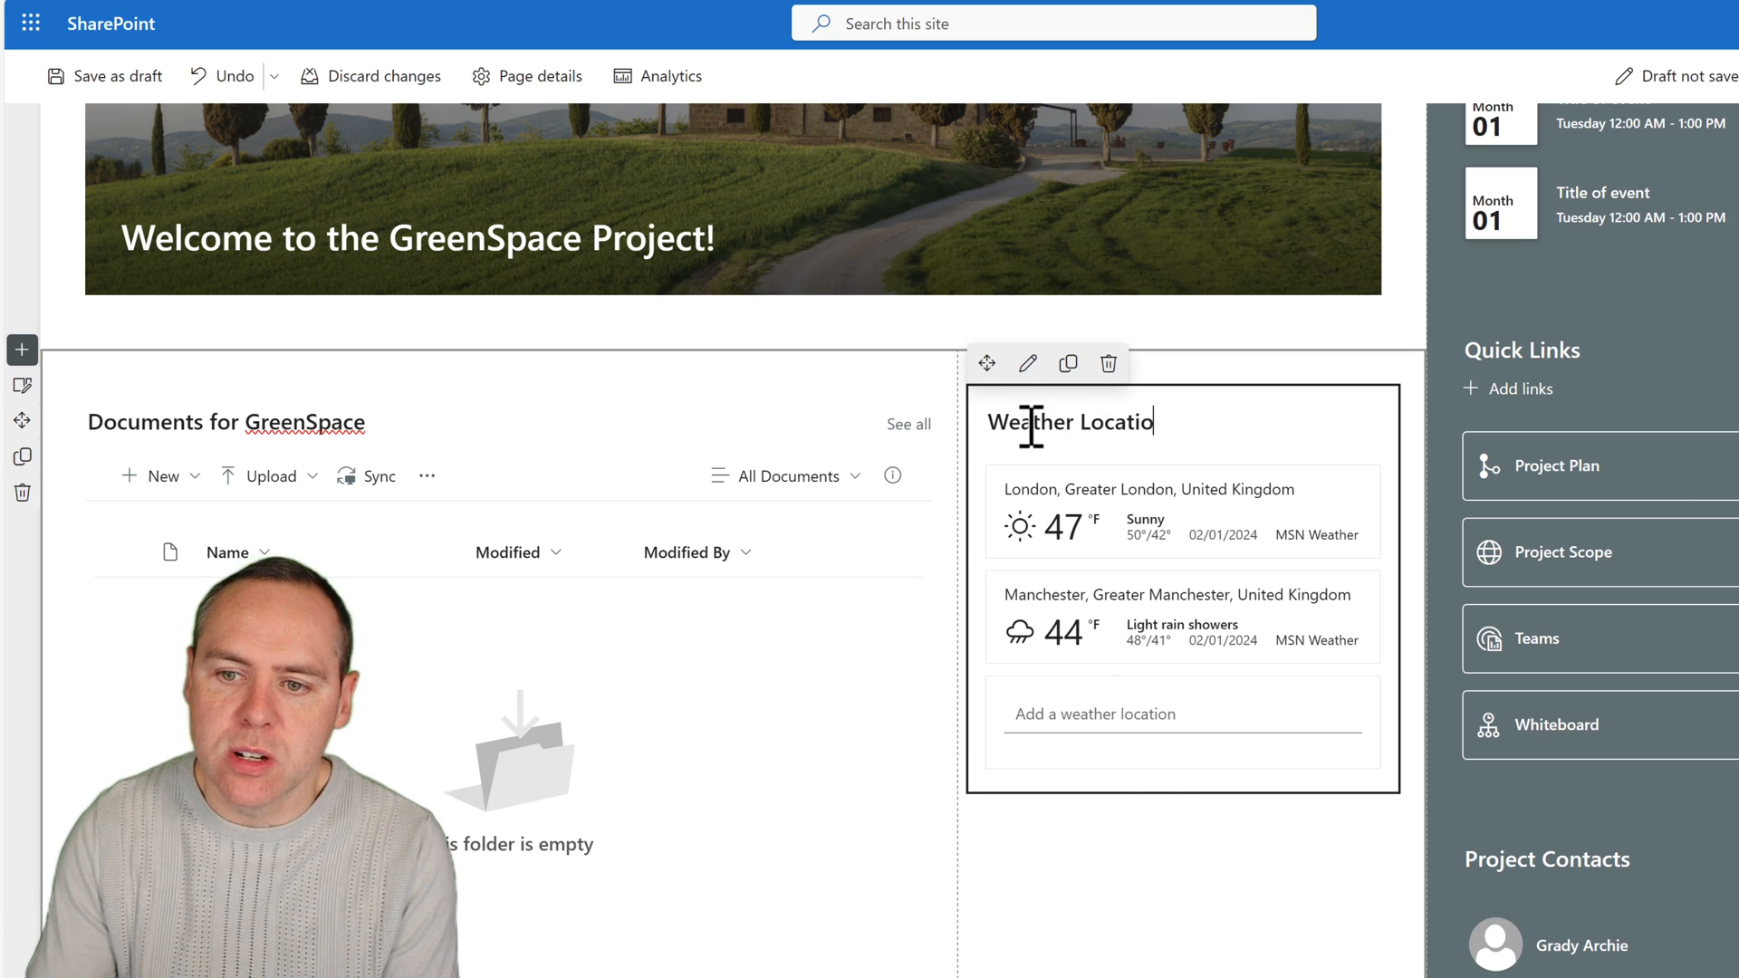
text(ns)
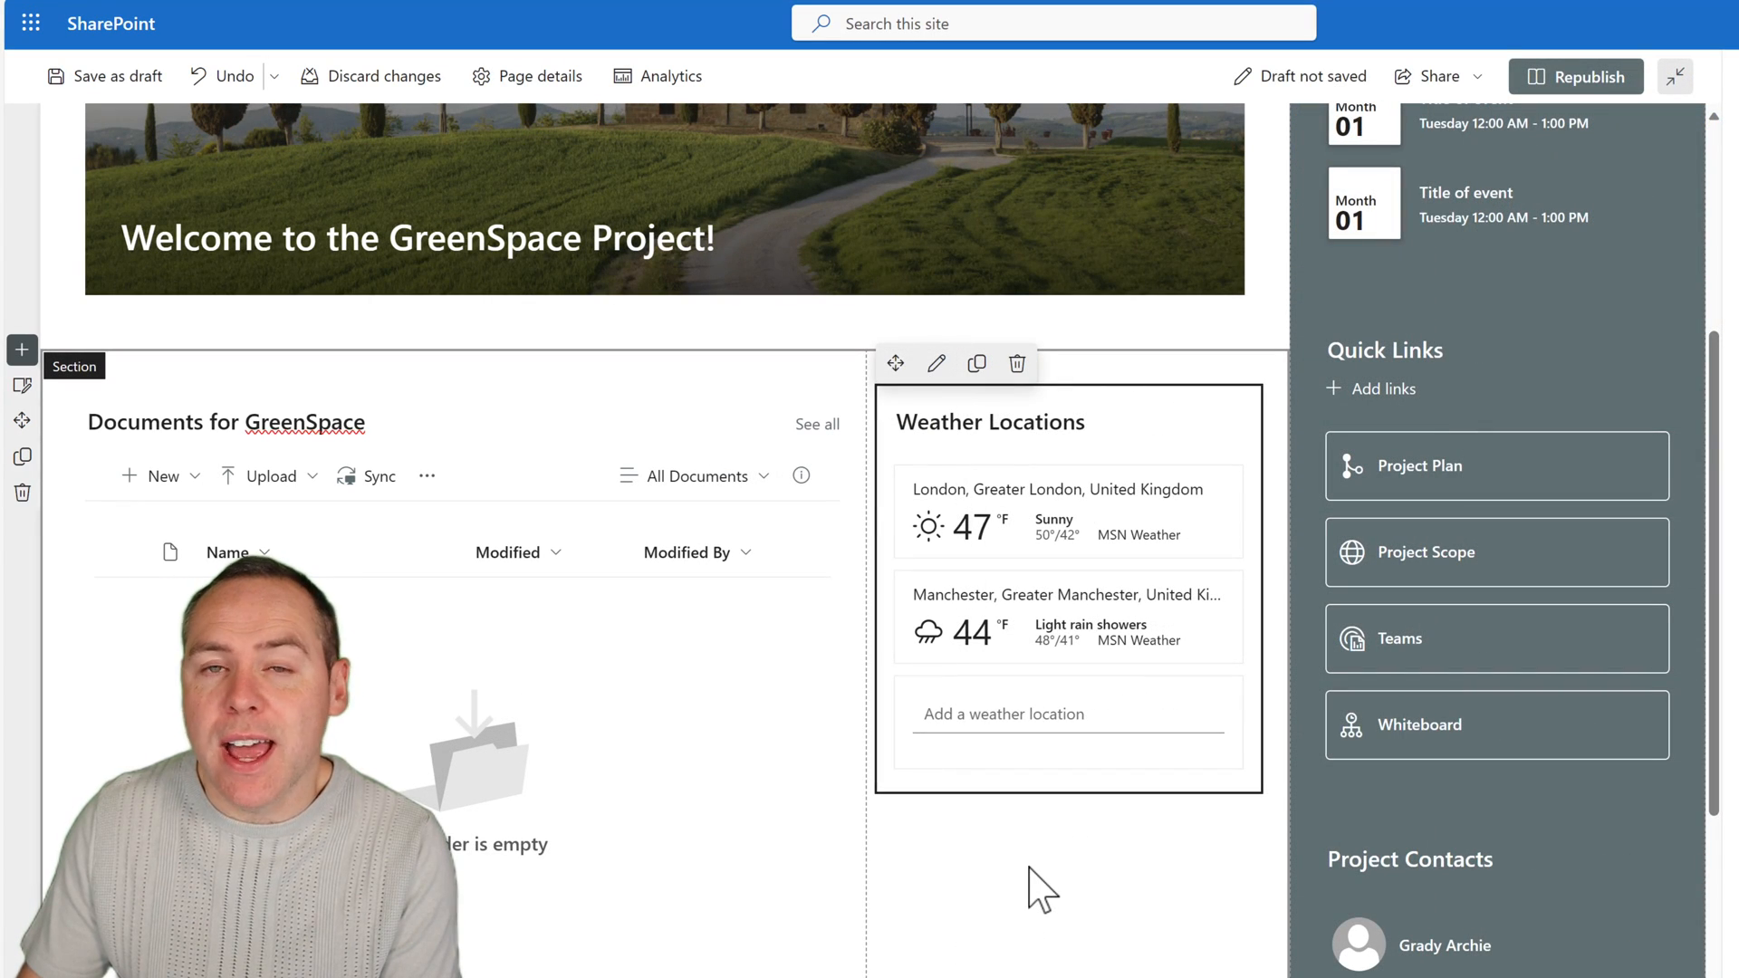
Republish the customized home page and return to the site's normal page view.
scroll(1042, 886, up, 5)
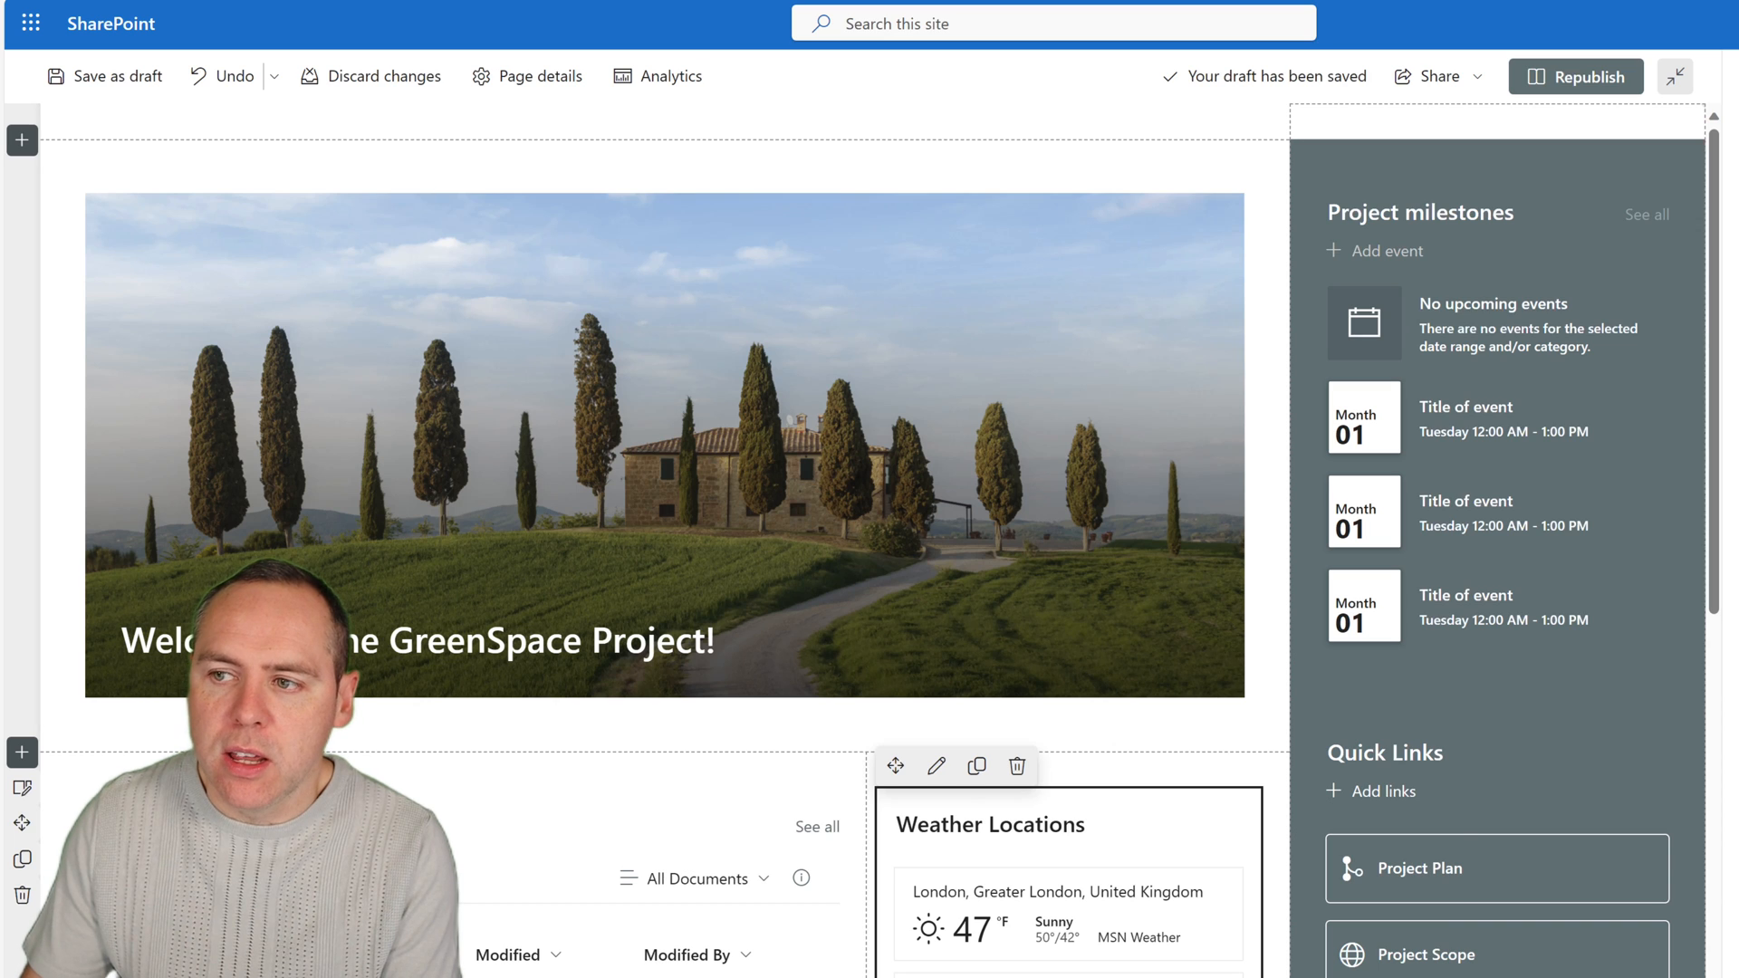
click(1738, 76)
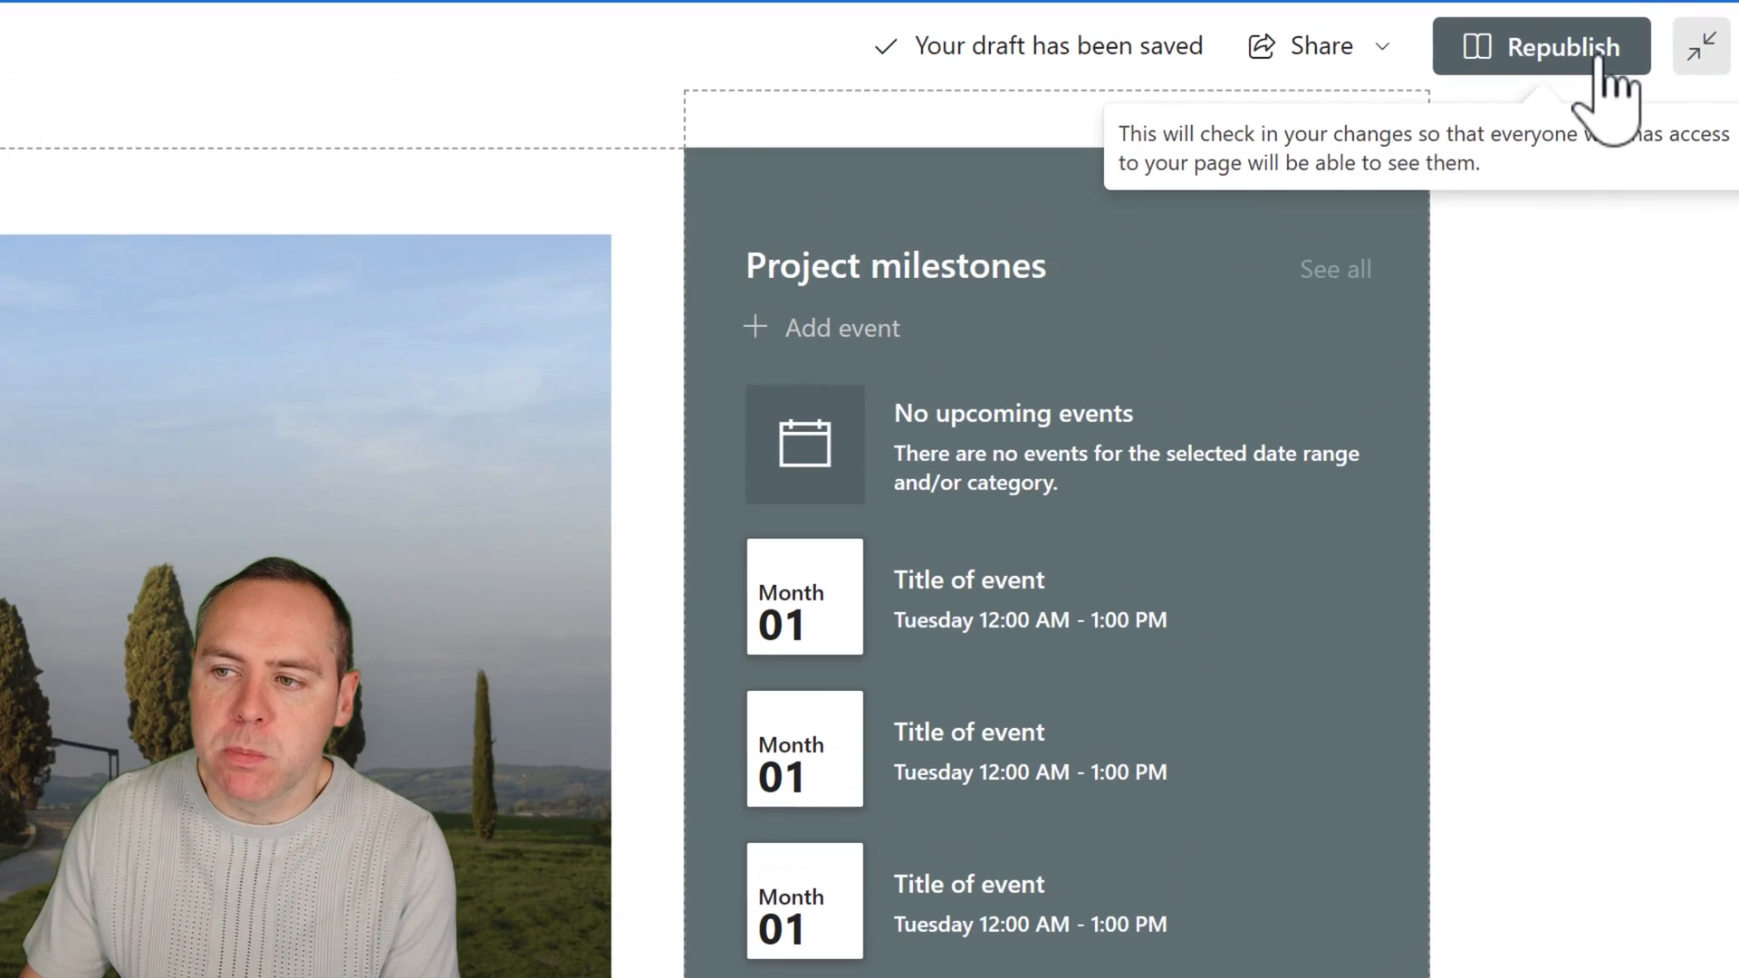
click(1603, 55)
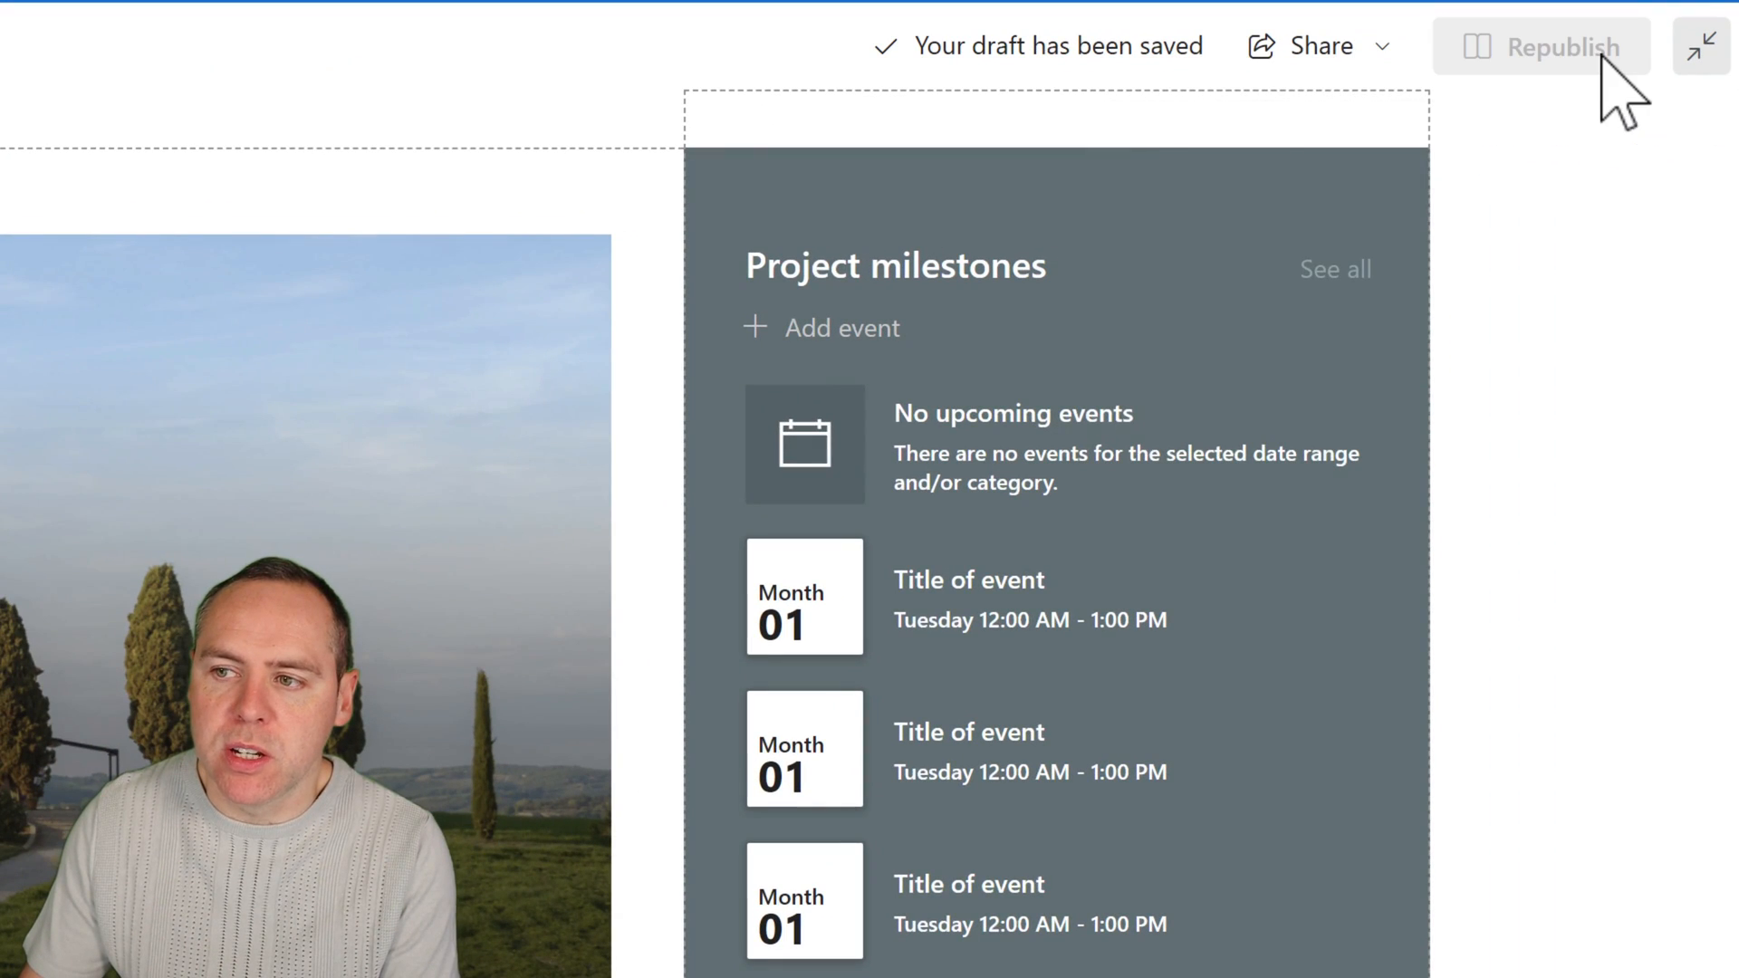
click(1325, 381)
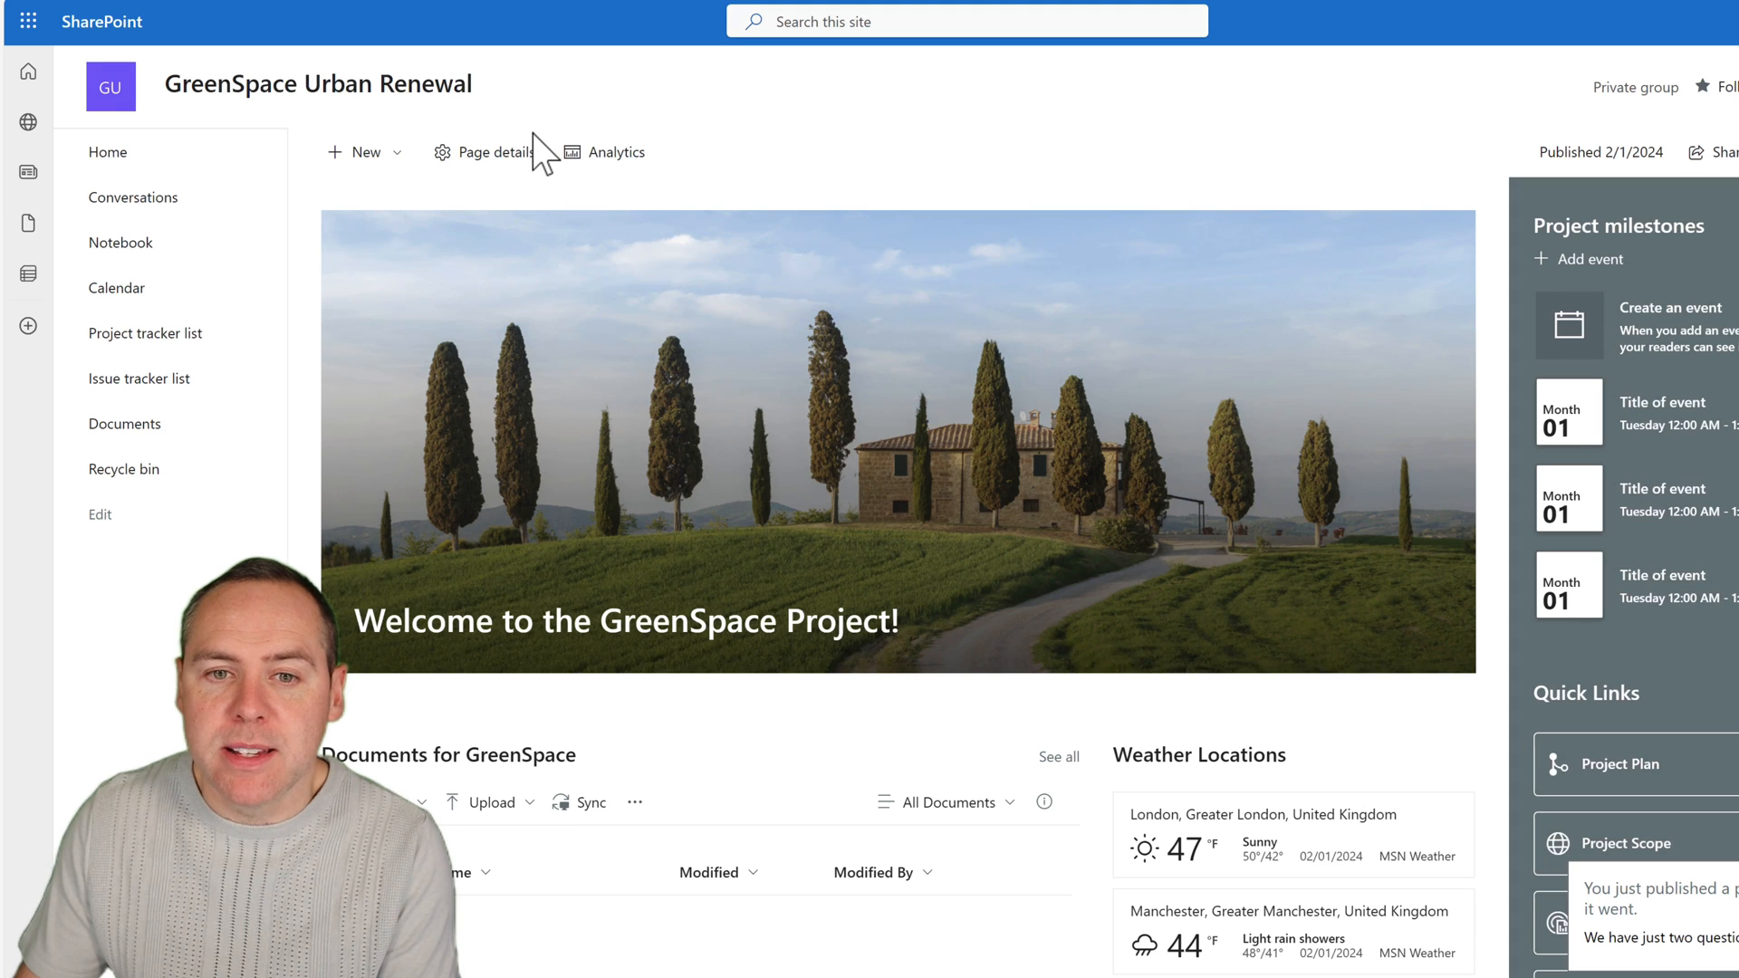
Add a person from the directory to the GreenSpace Urban Renewal site's group with the Member role and save.
scroll(605, 470, down, 1)
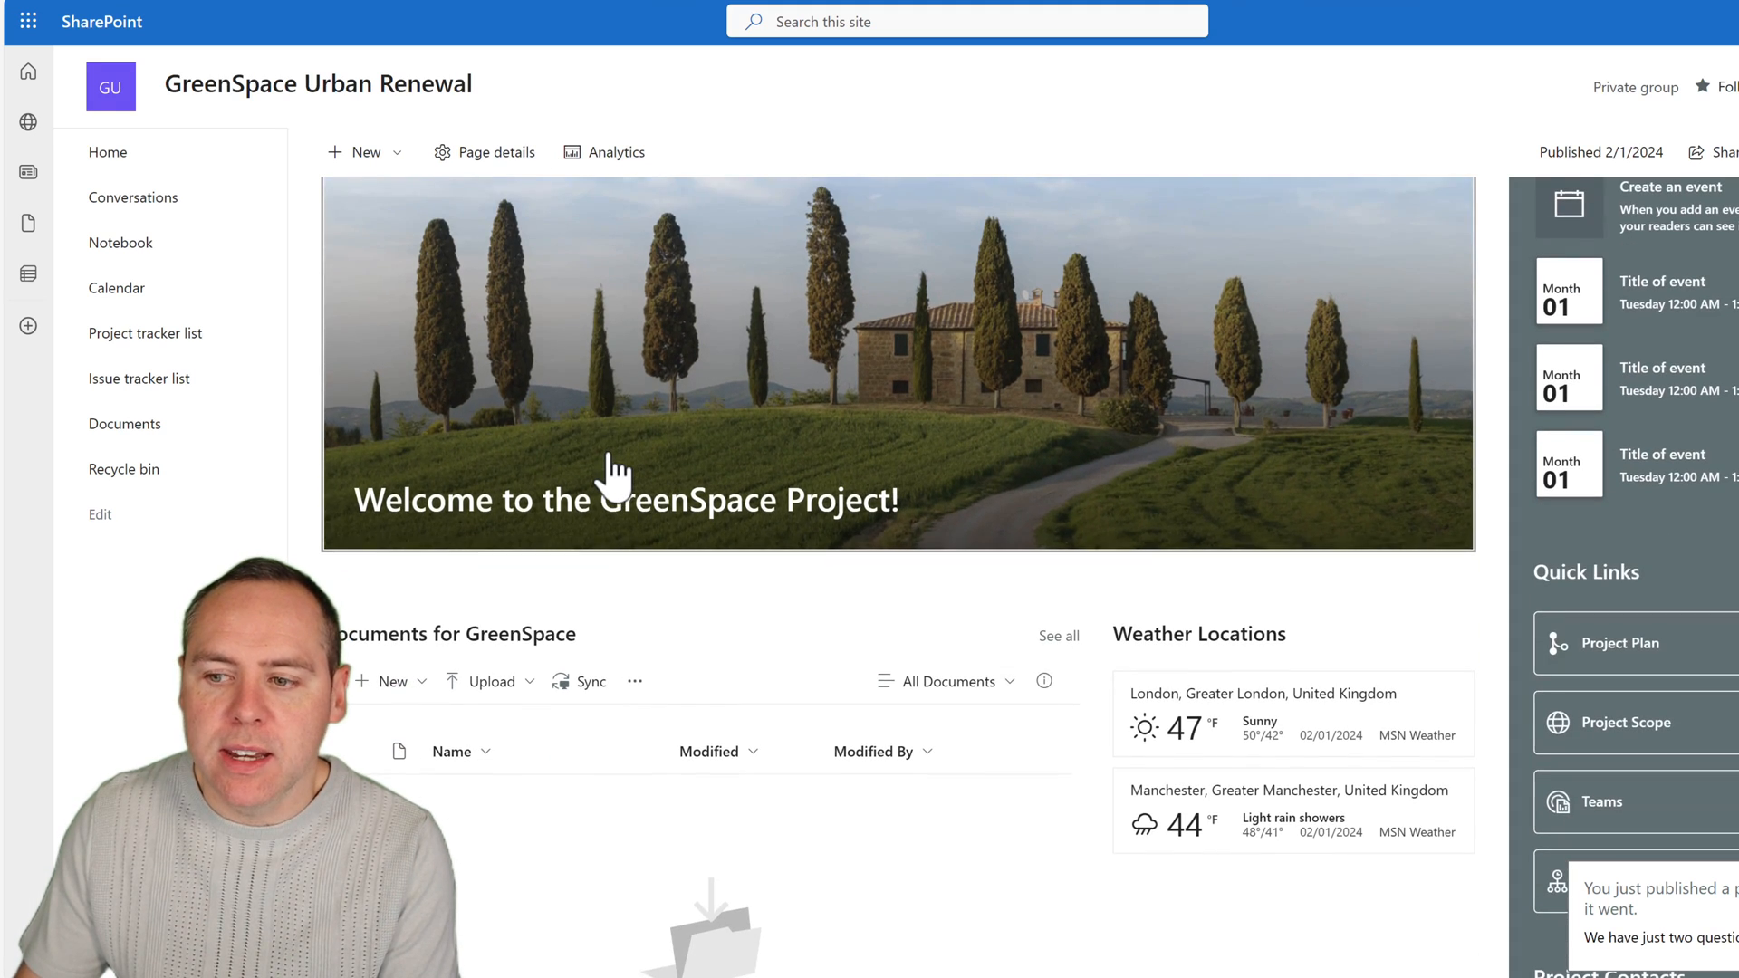
scroll(612, 476, down, 4)
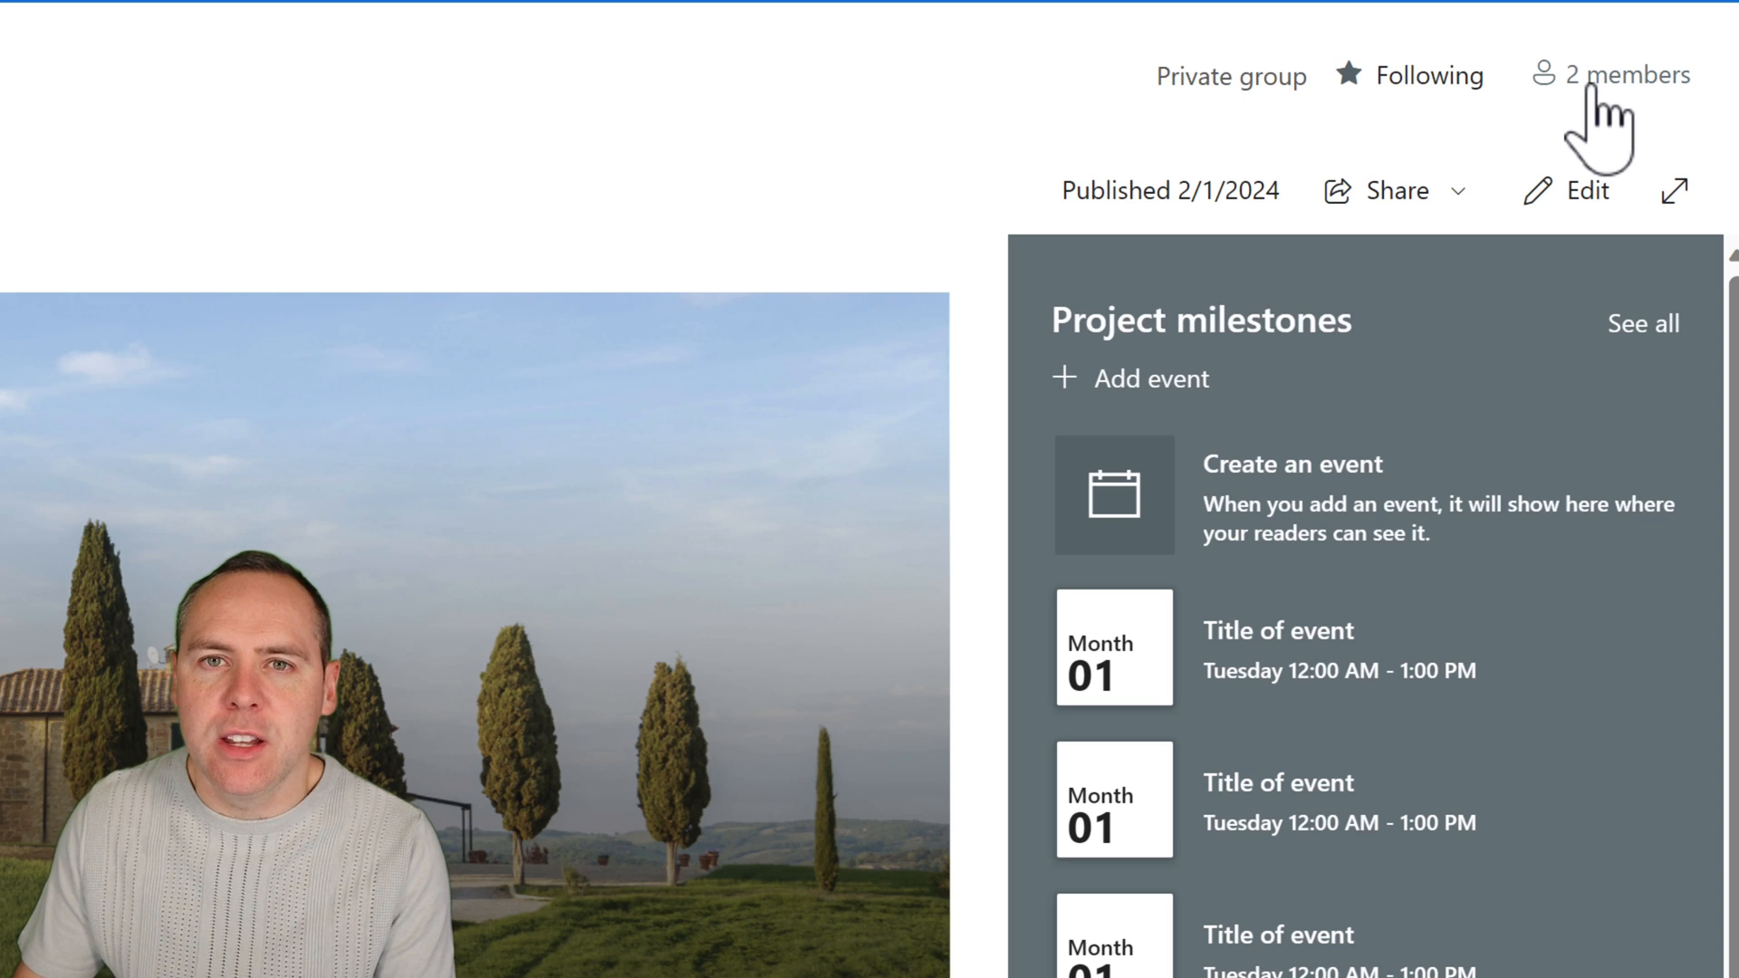
click(1593, 86)
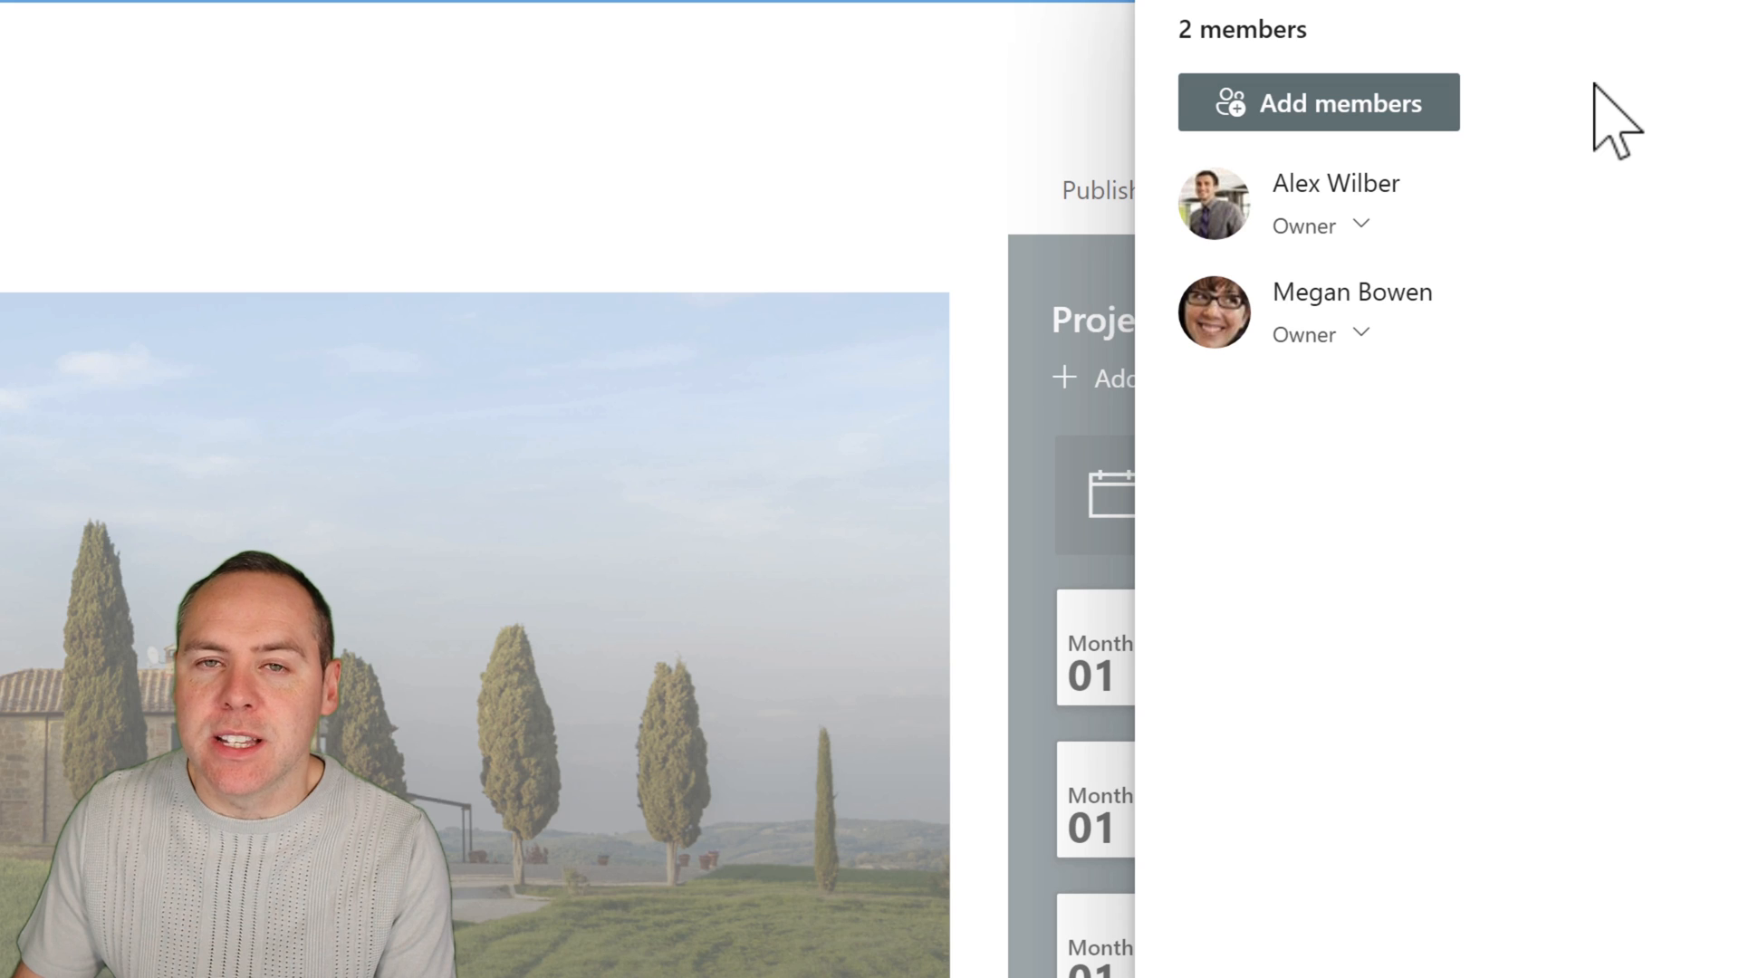
click(1367, 105)
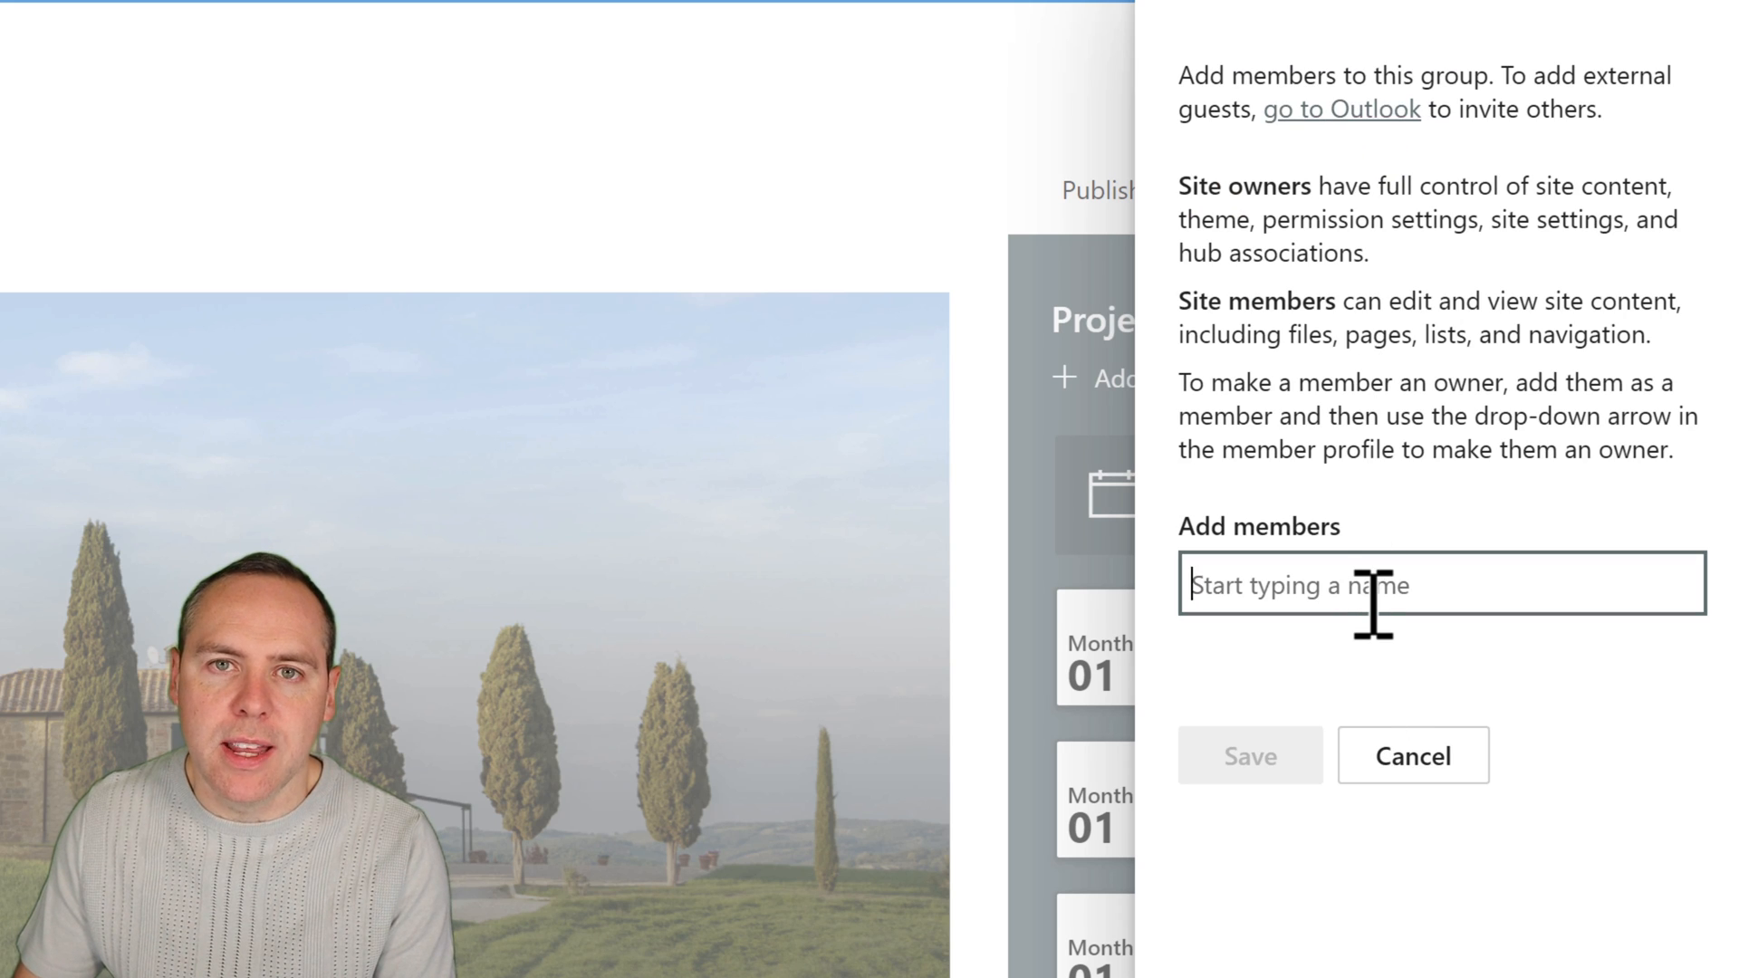
text(nestor)
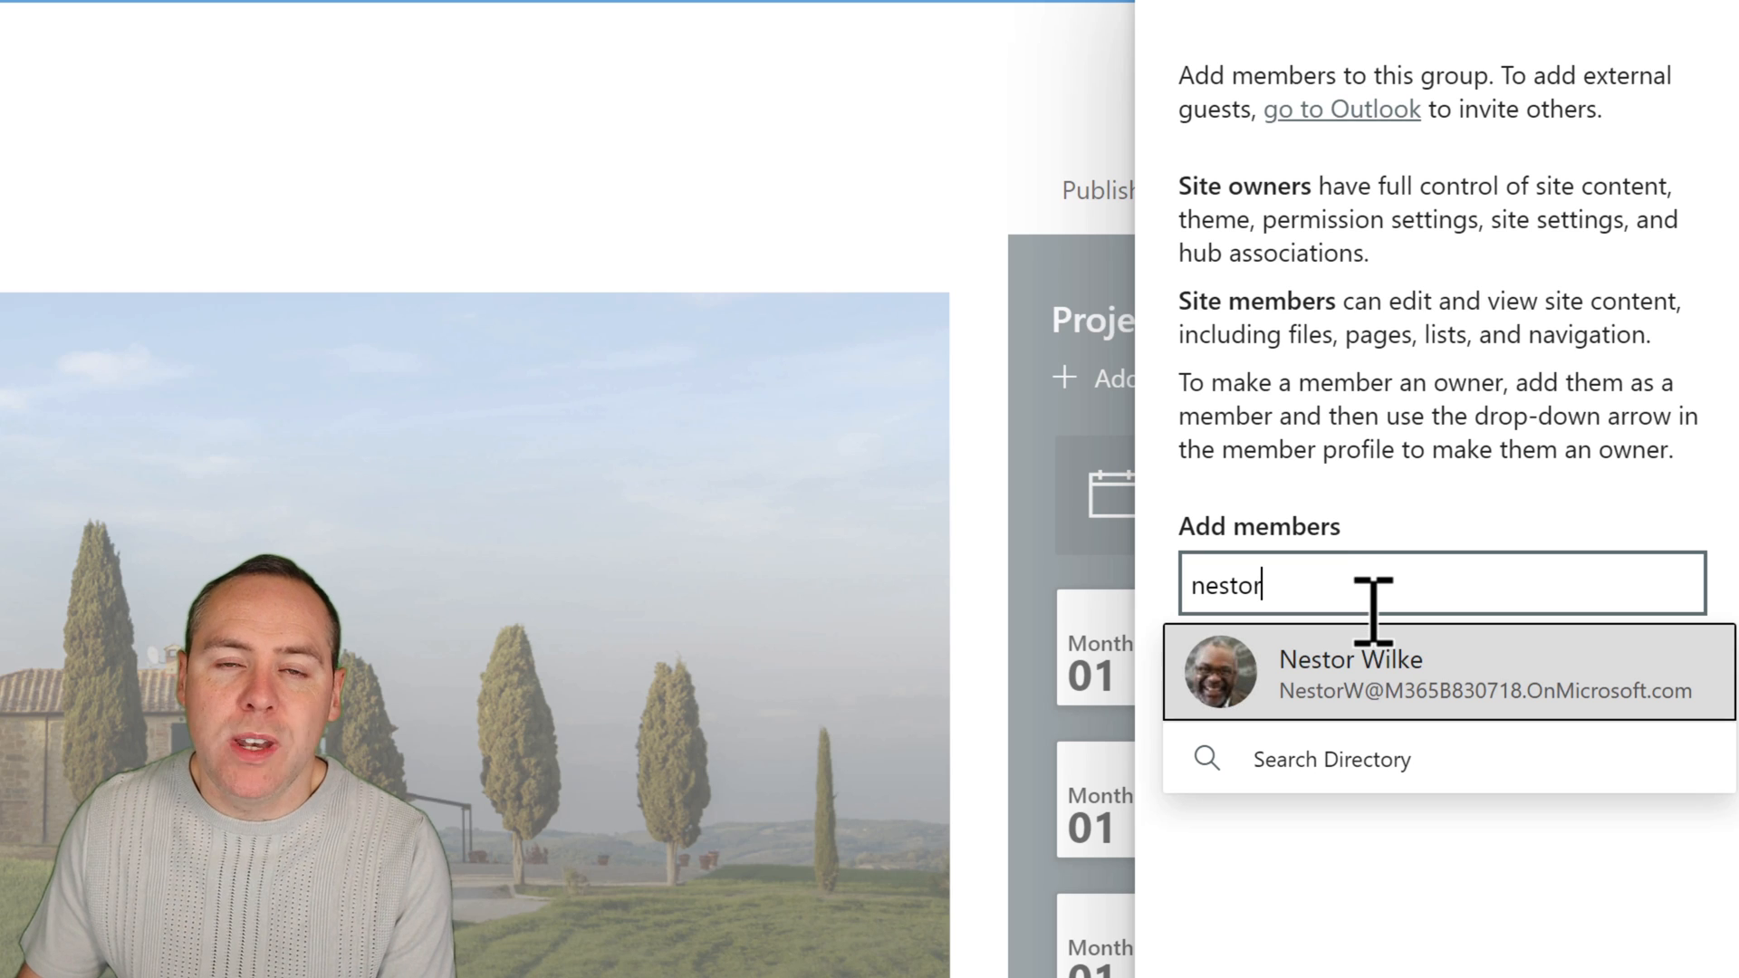
click(1383, 691)
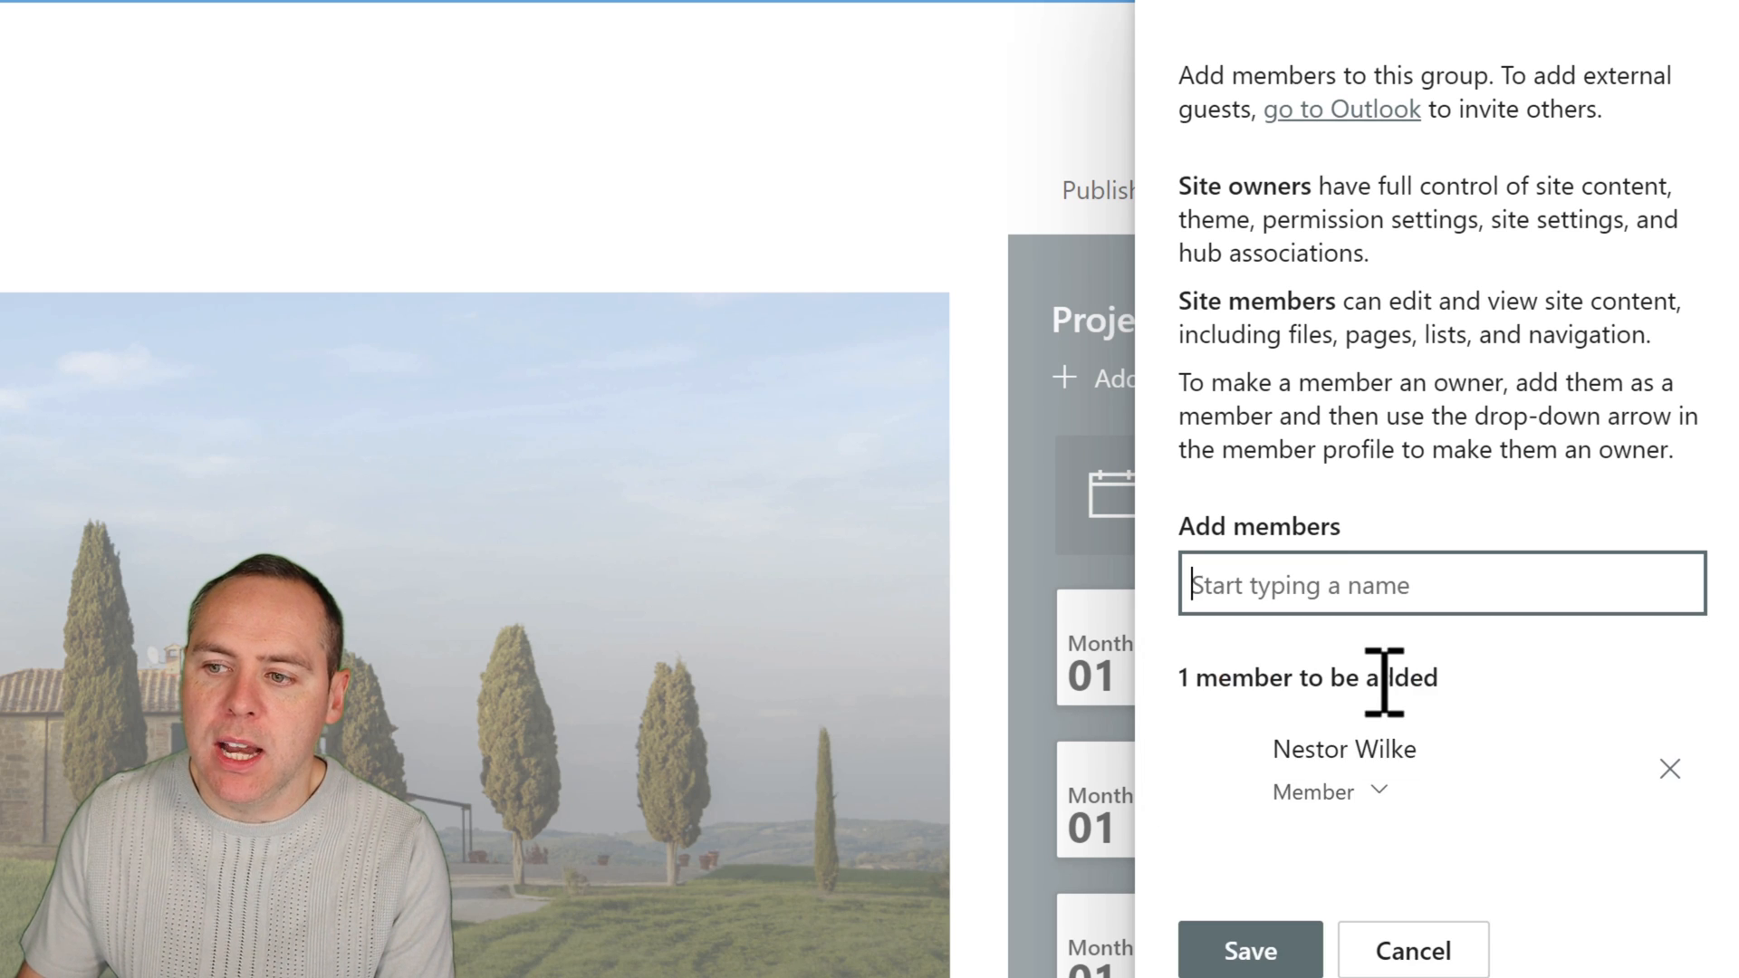
click(1279, 951)
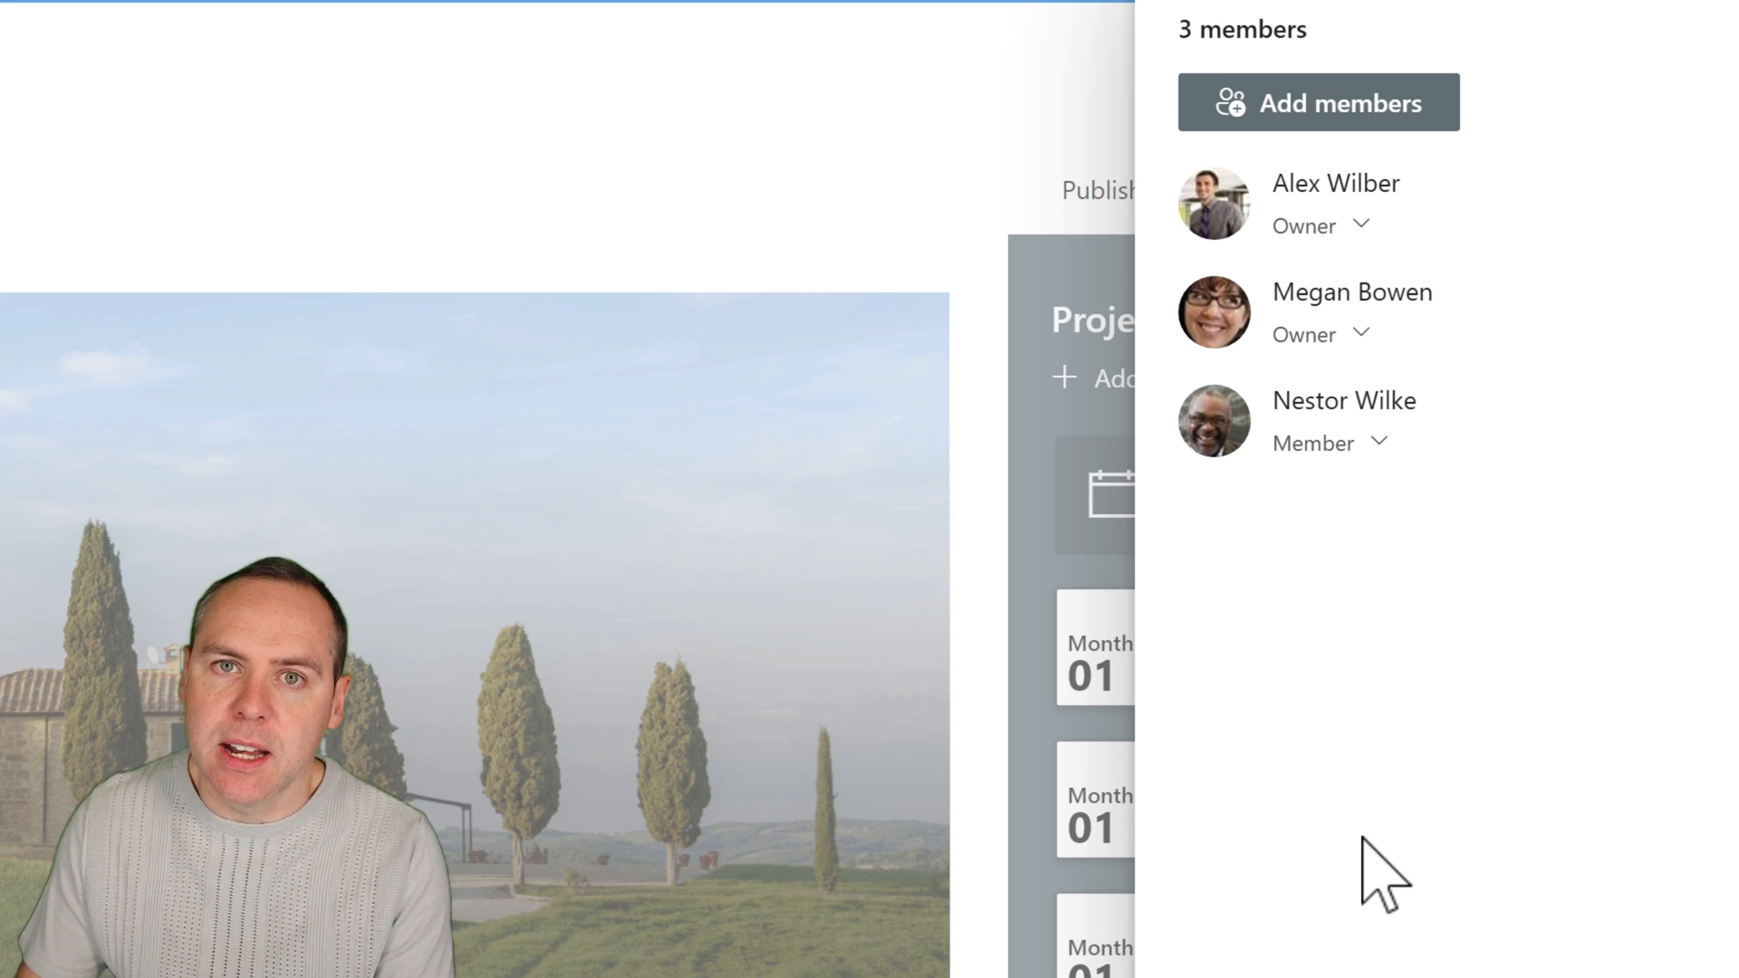
Set the newly added member's role to Owner and remove that person from the group.
click(1380, 441)
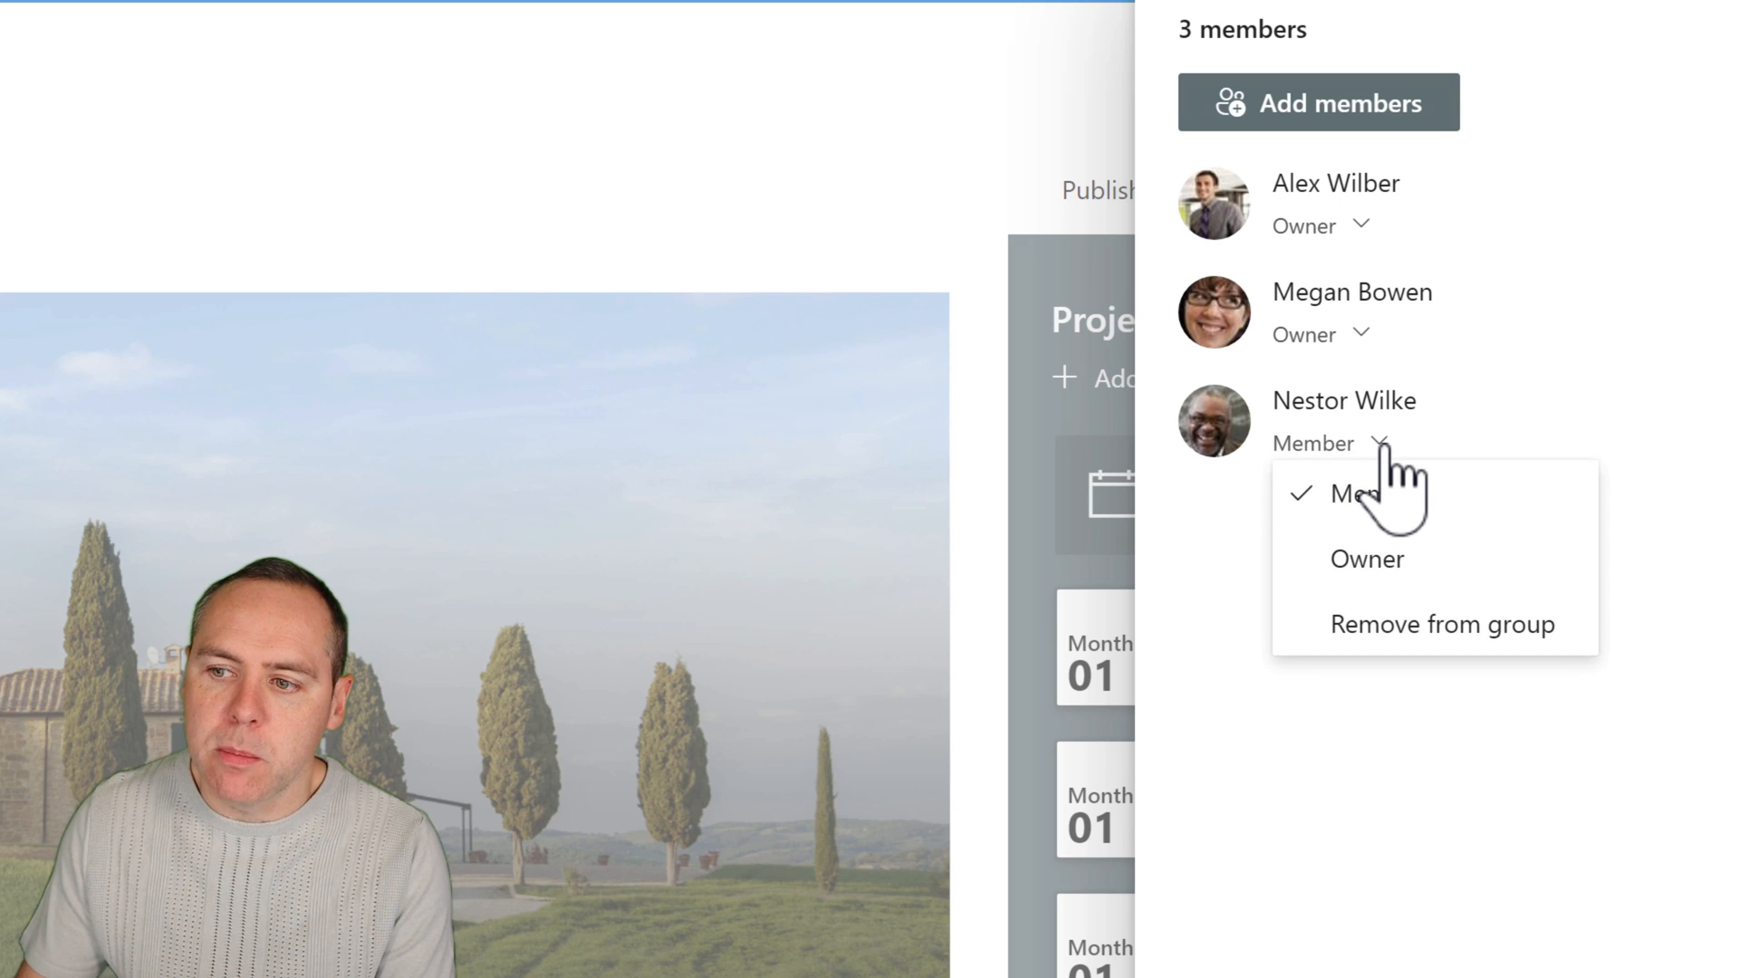
click(1384, 560)
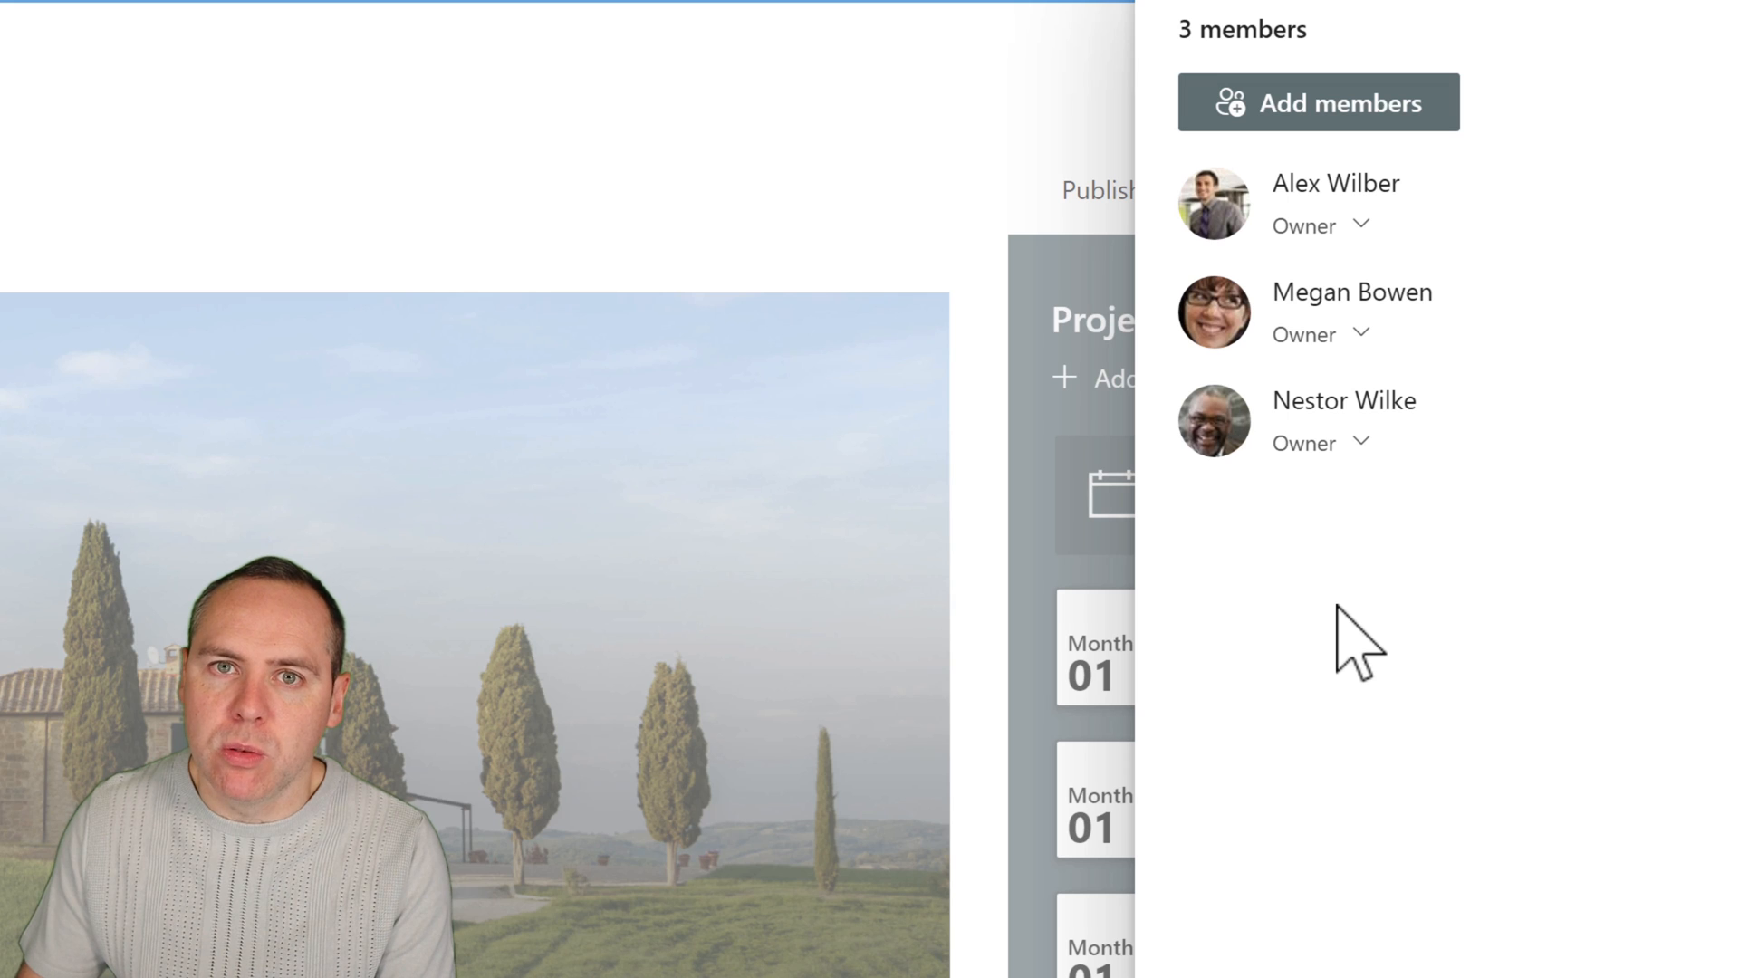
click(1364, 442)
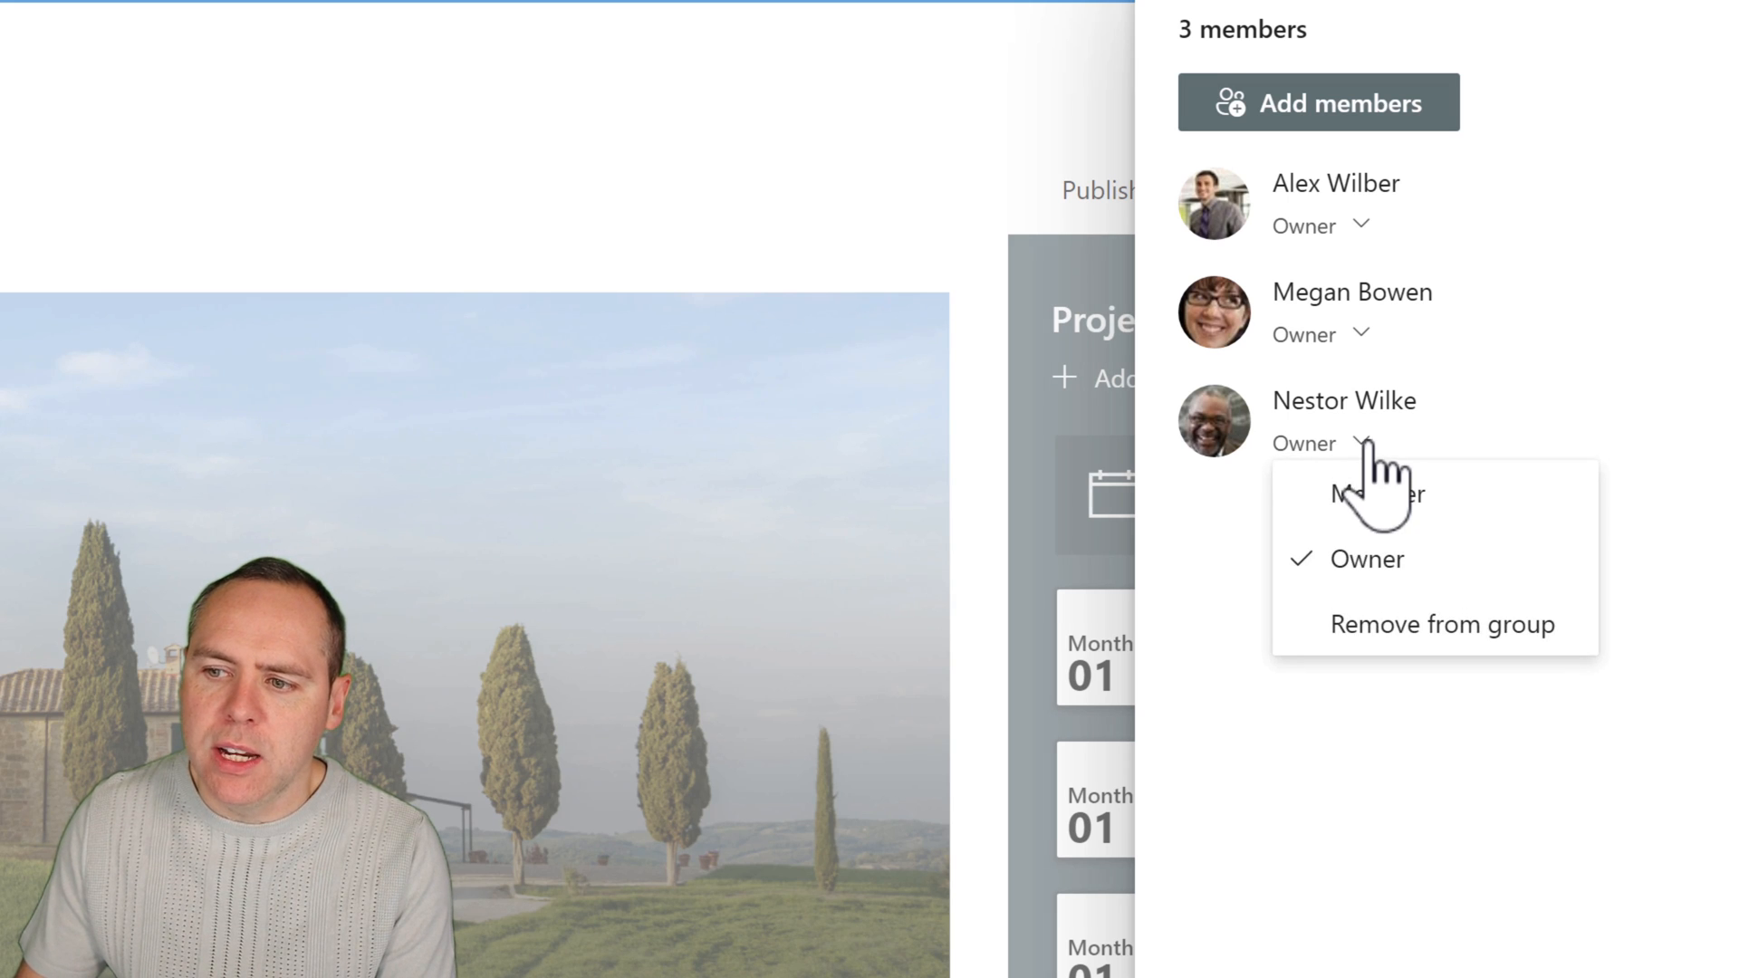
click(1391, 646)
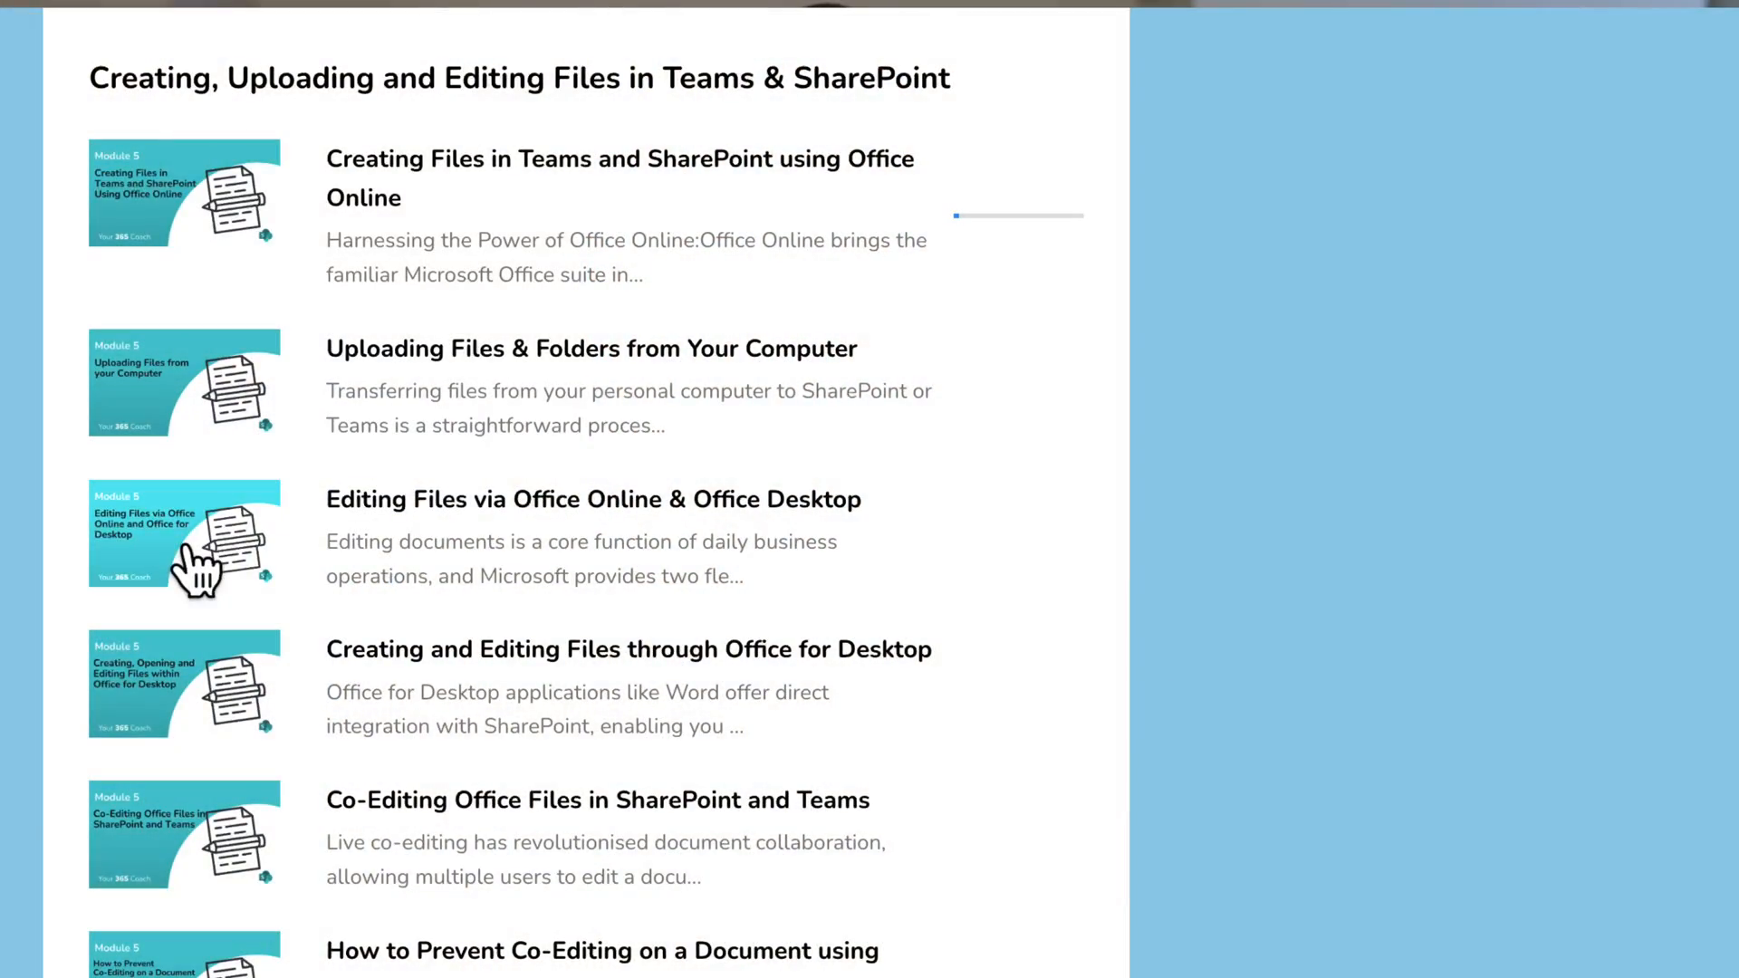
In the On-Demand Masterclass course site, play "Editing Files via Office Online & Office Desktop" and open "Creating and Editing Files through Office for Desktop".
click(185, 546)
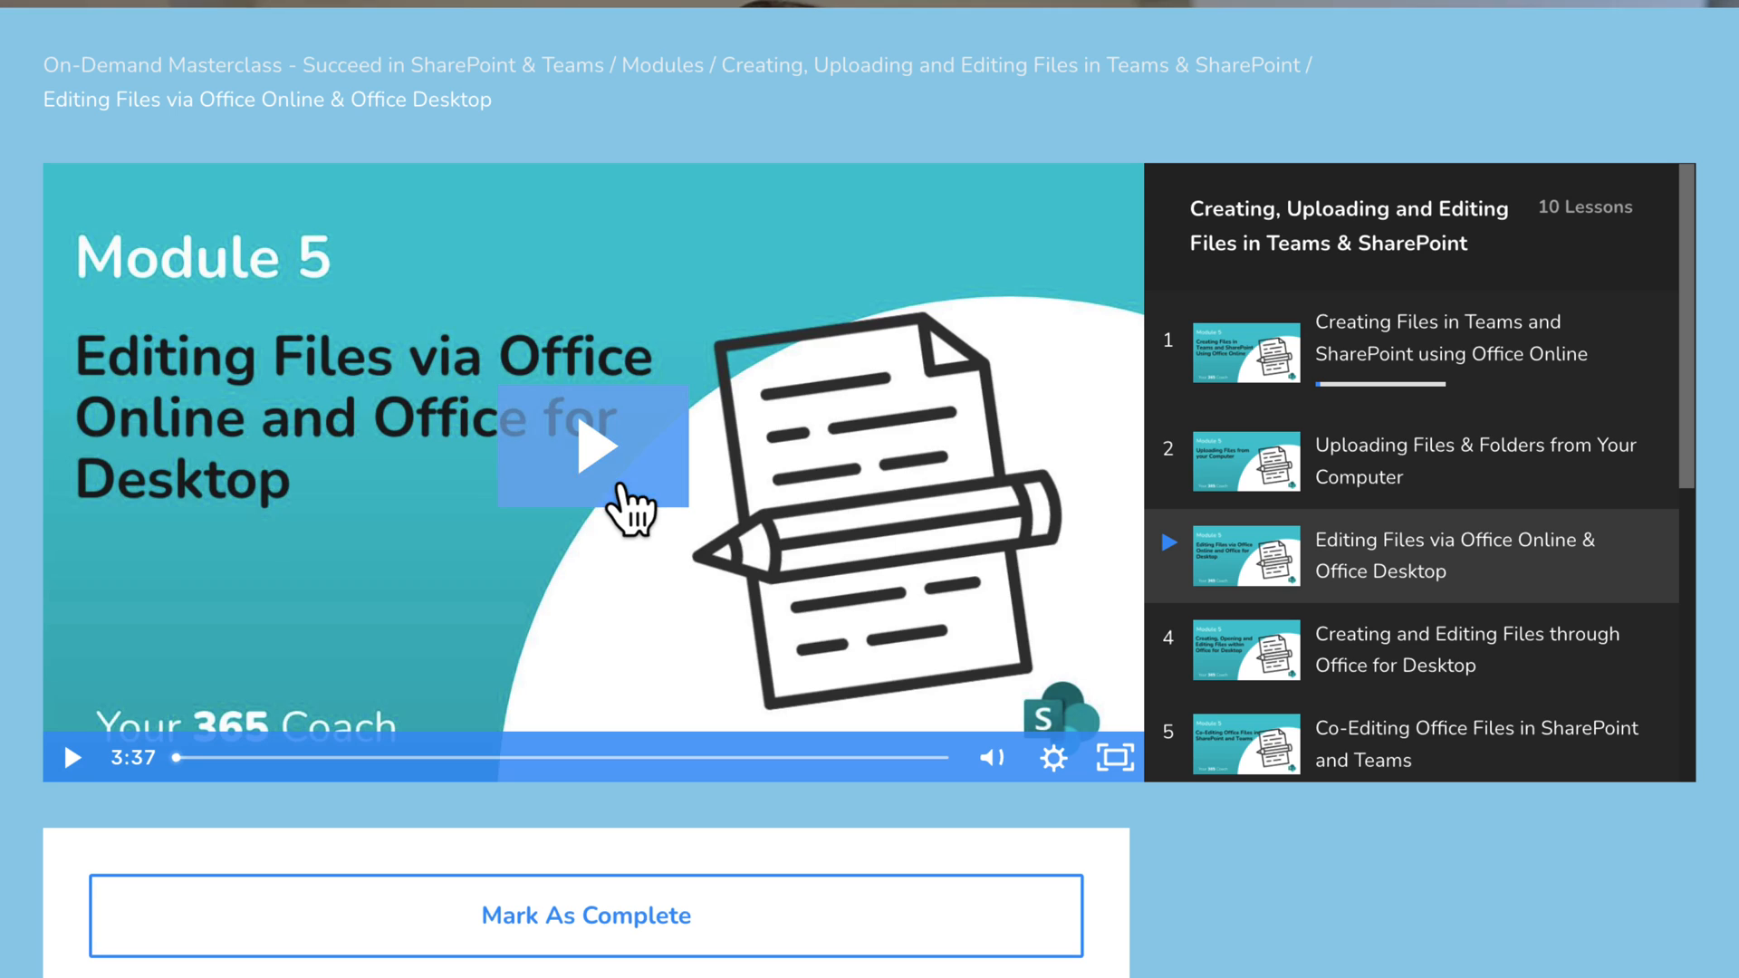
click(620, 496)
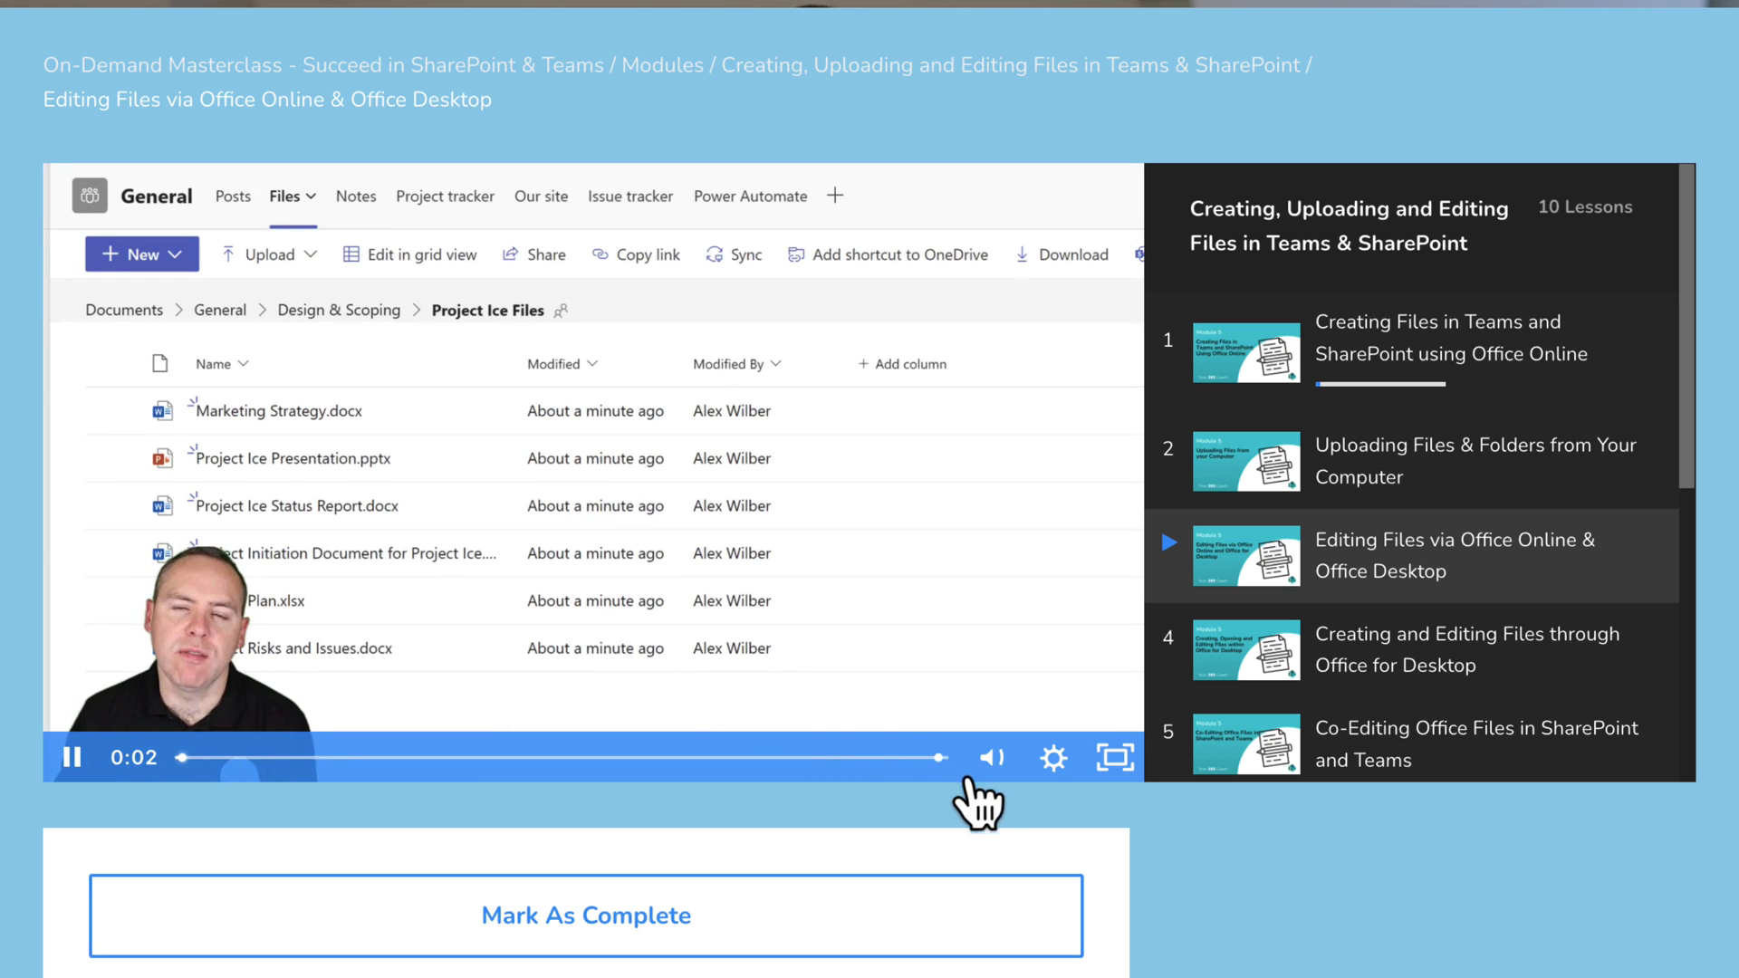
click(1407, 670)
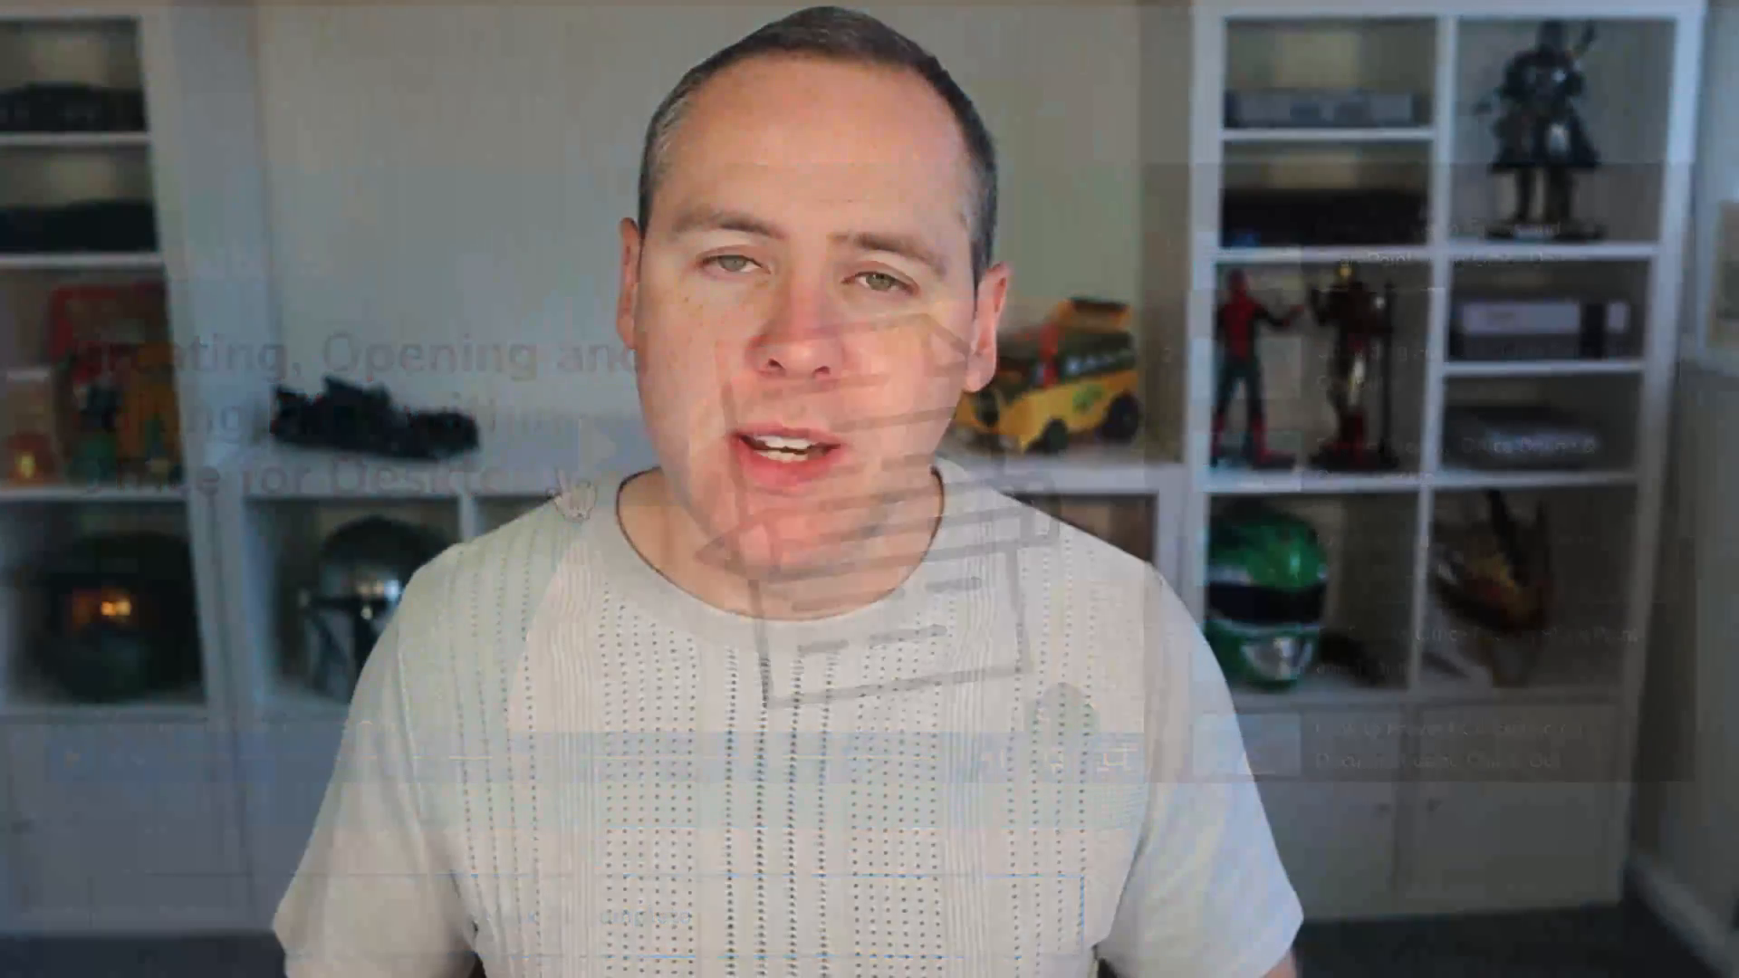